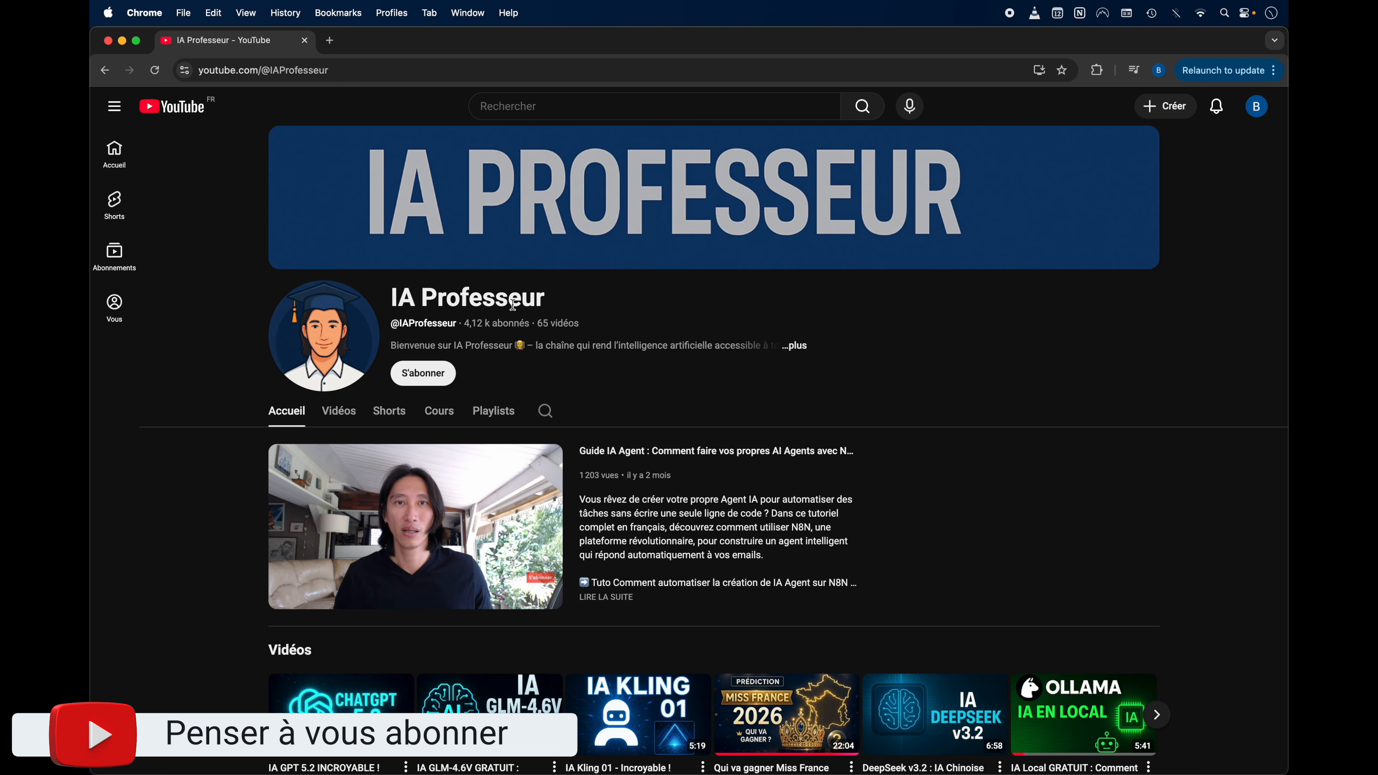
Browse the IA Professeur channel's most recent videos on YouTube and return to the start of the list.
left_click(351, 416)
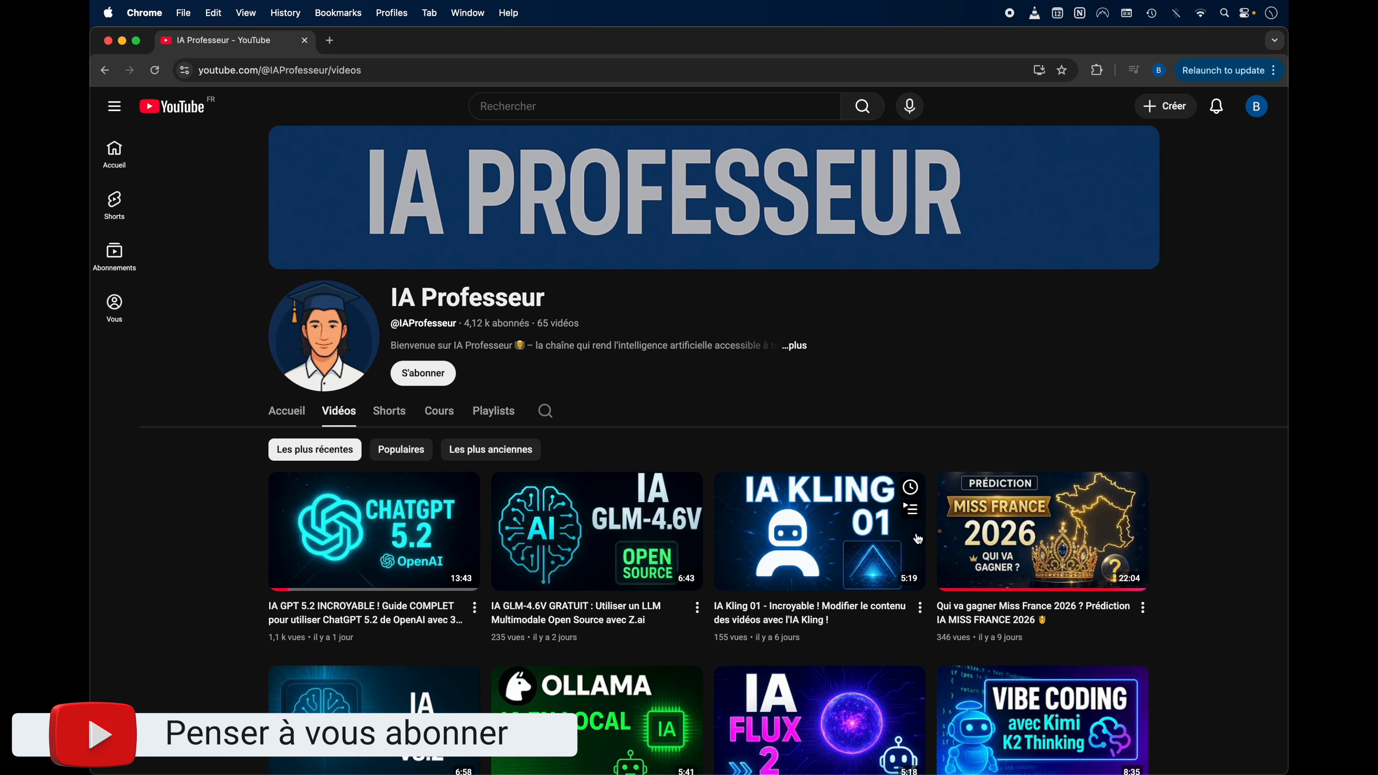
scroll(918, 539, "down", 2)
scroll(1169, 584, "down", 4)
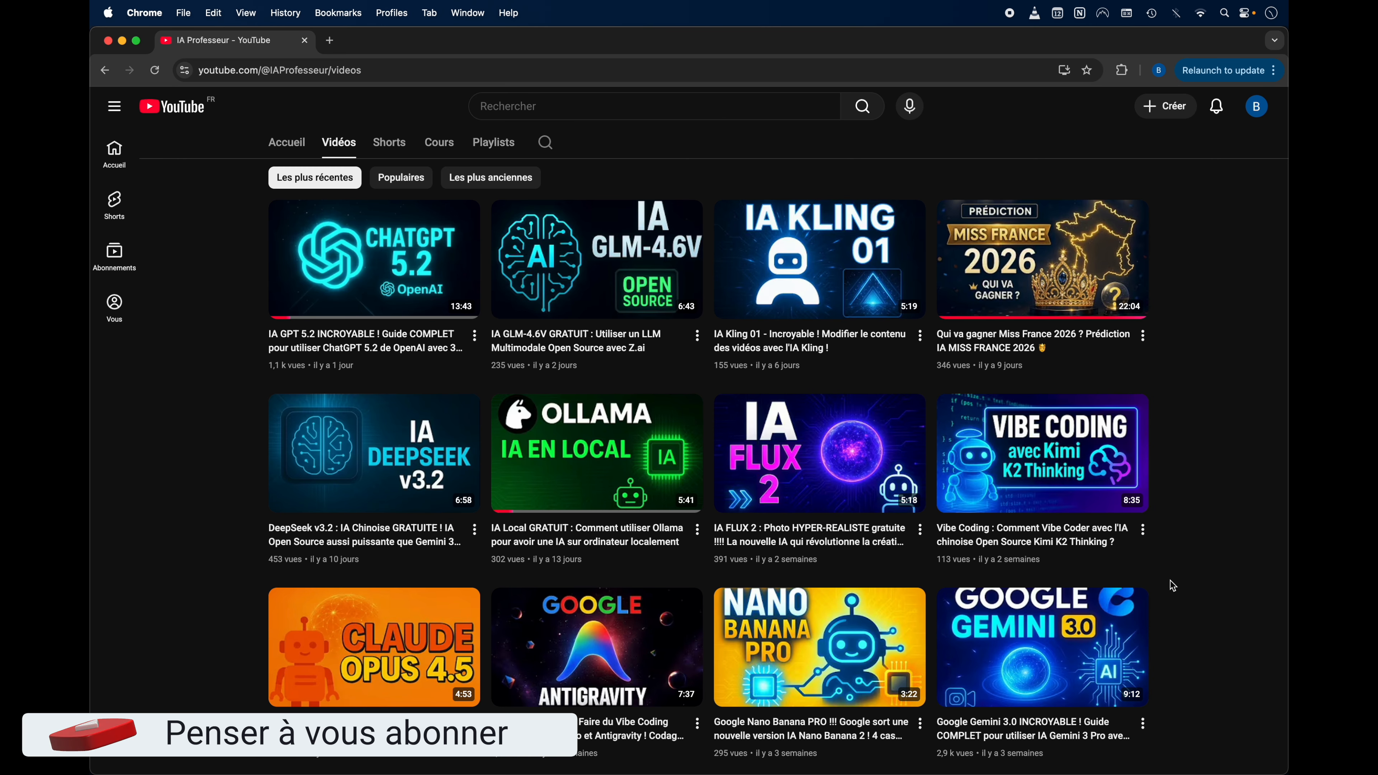
scroll(1229, 594, "down", 15)
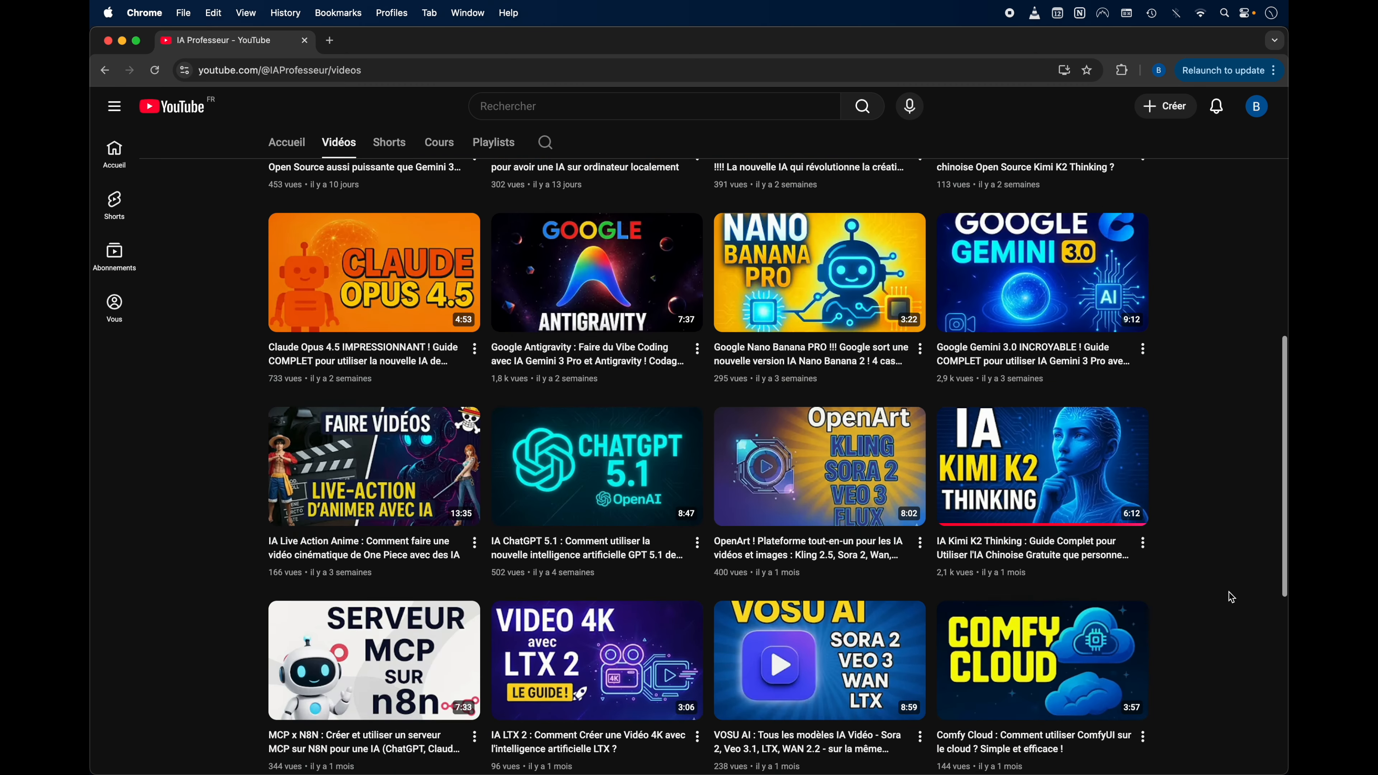
scroll(1232, 597, "up", 20)
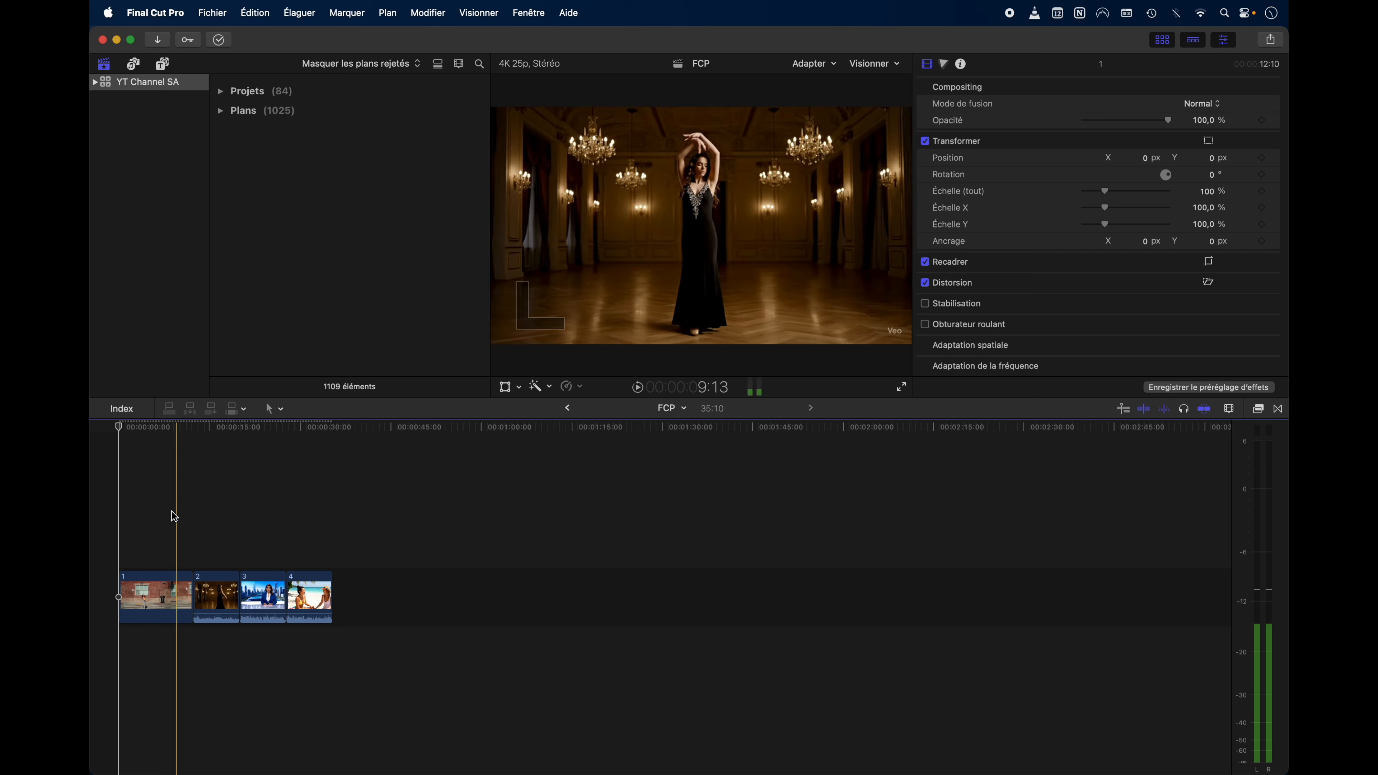
In the Final Cut Pro timeline, move clip 1 between clips 3 and 4.
left_click(142, 511)
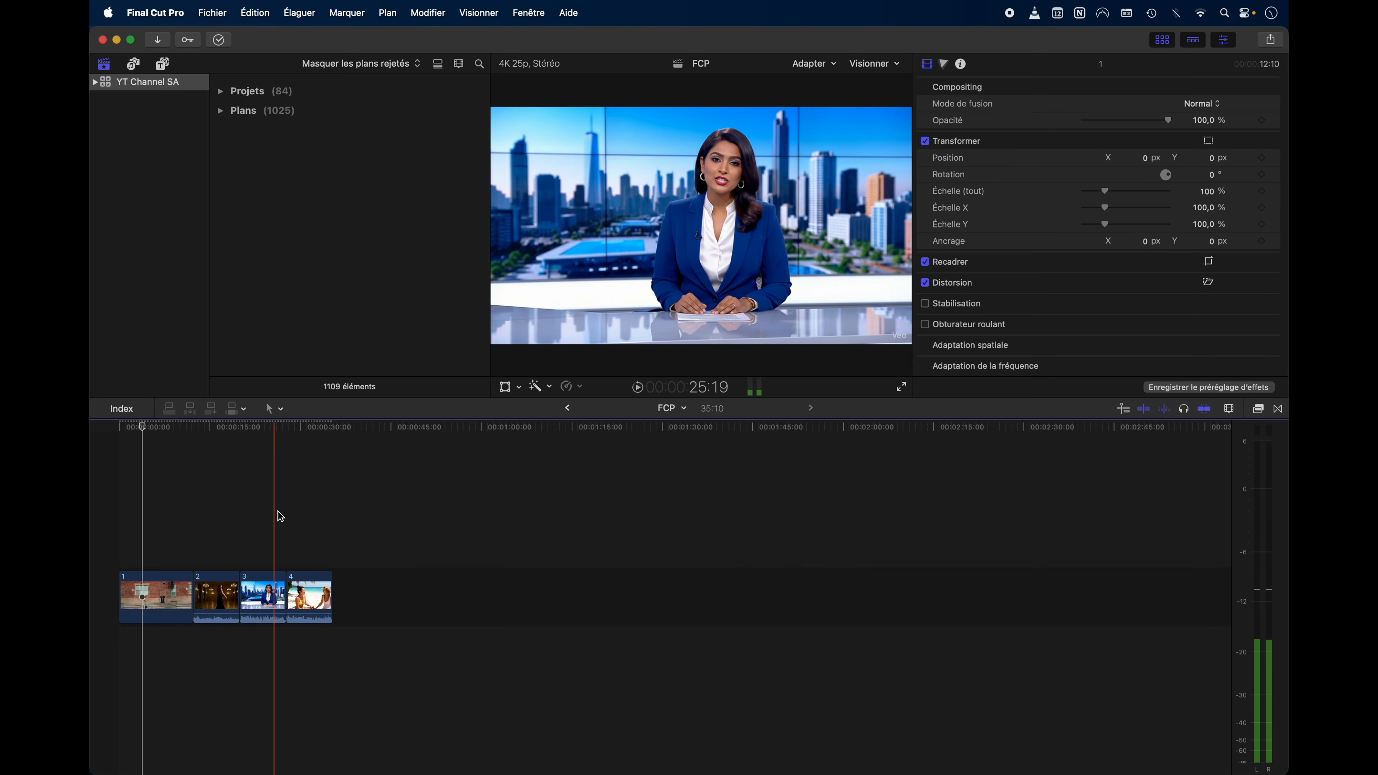
left_click(132, 529)
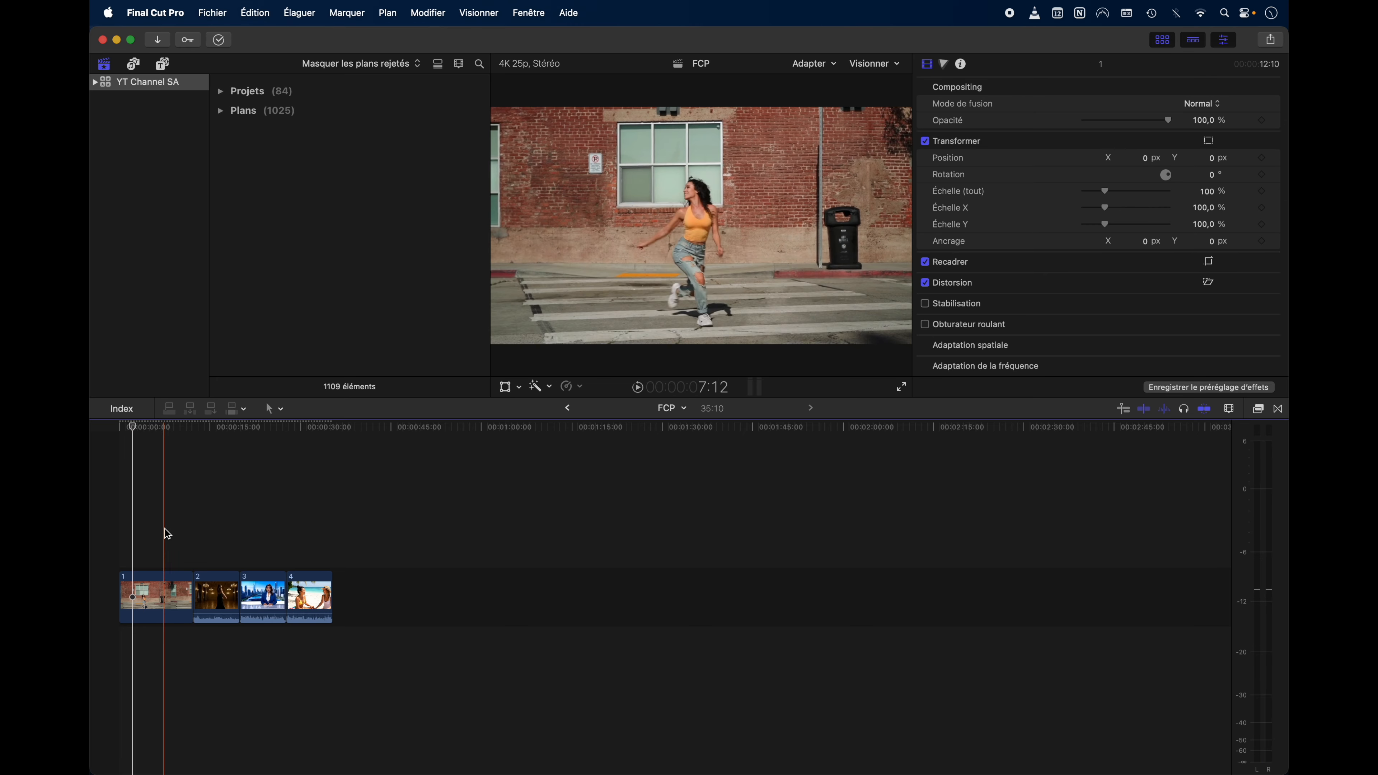
left_click_drag(168, 592, 239, 594)
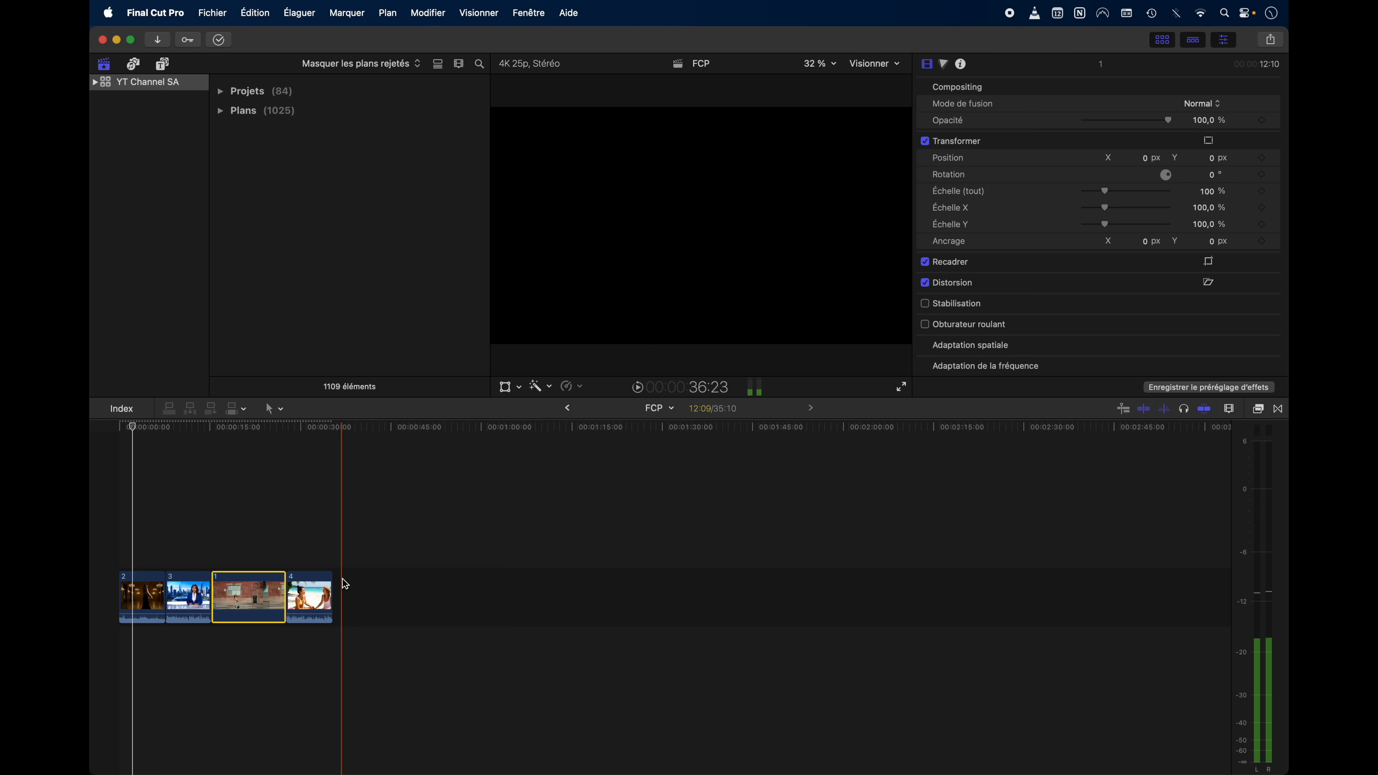
Mute clip 4, the beach scene, by lowering its volume to -∞ dB.
left_click(325, 590)
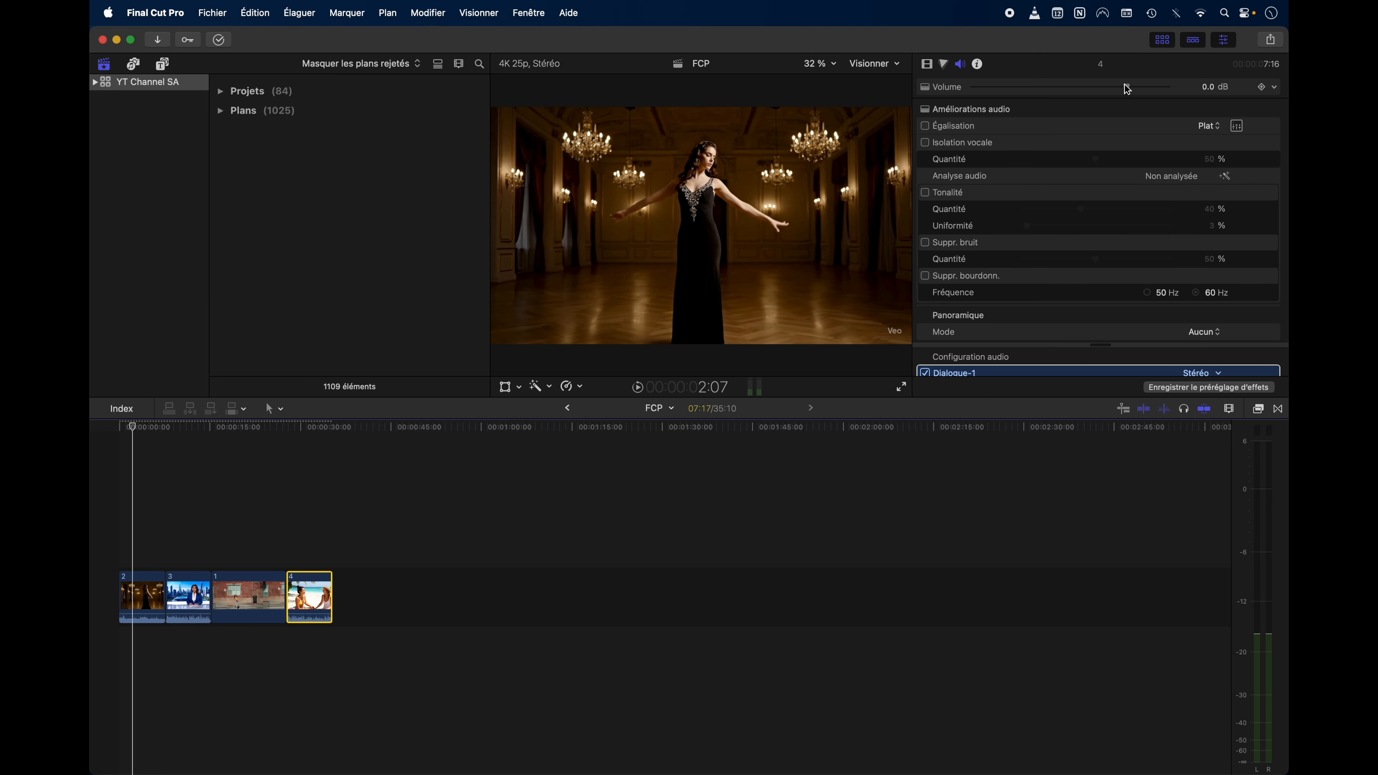
left_click_drag(1127, 87, 936, 77)
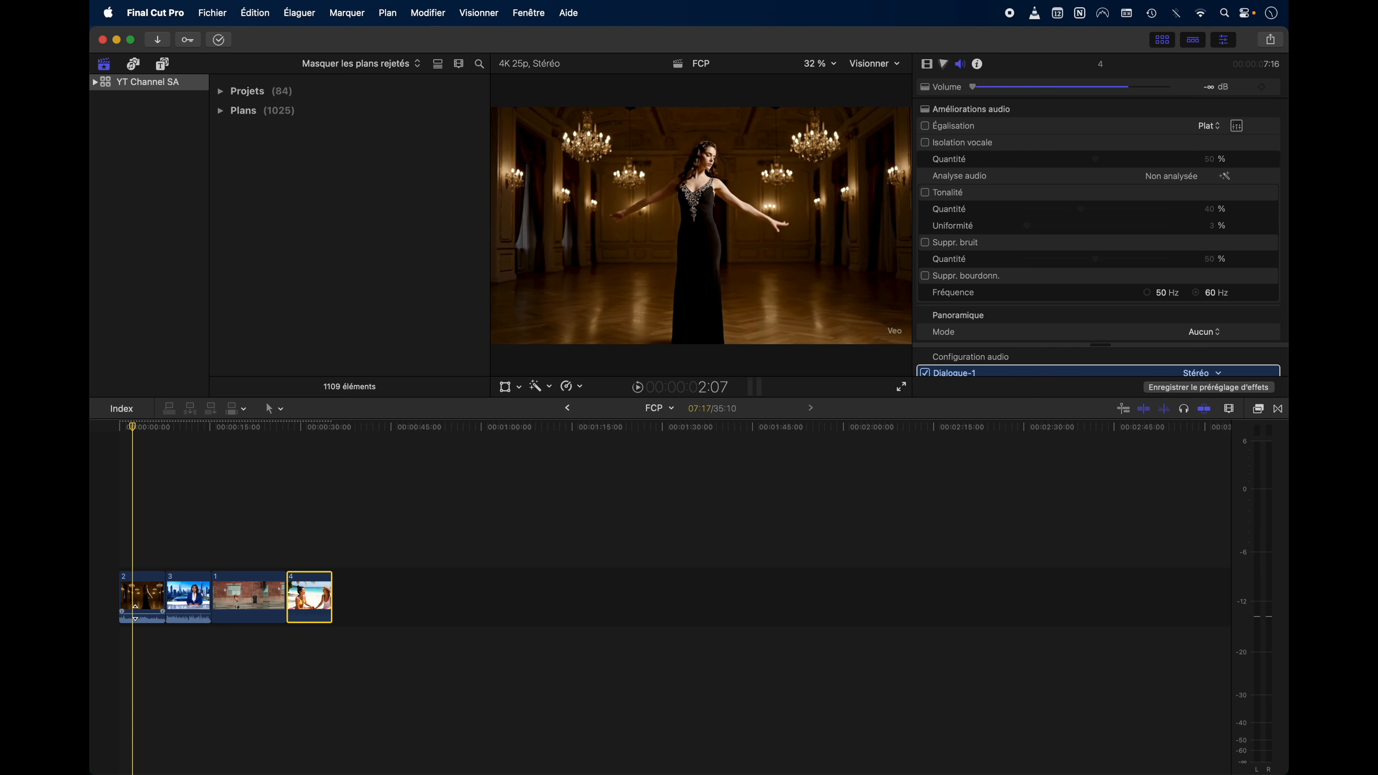
key("space")
Detach the audio from clip 3 and move the detached audio under the beginning of clip 1.
left_click(176, 598)
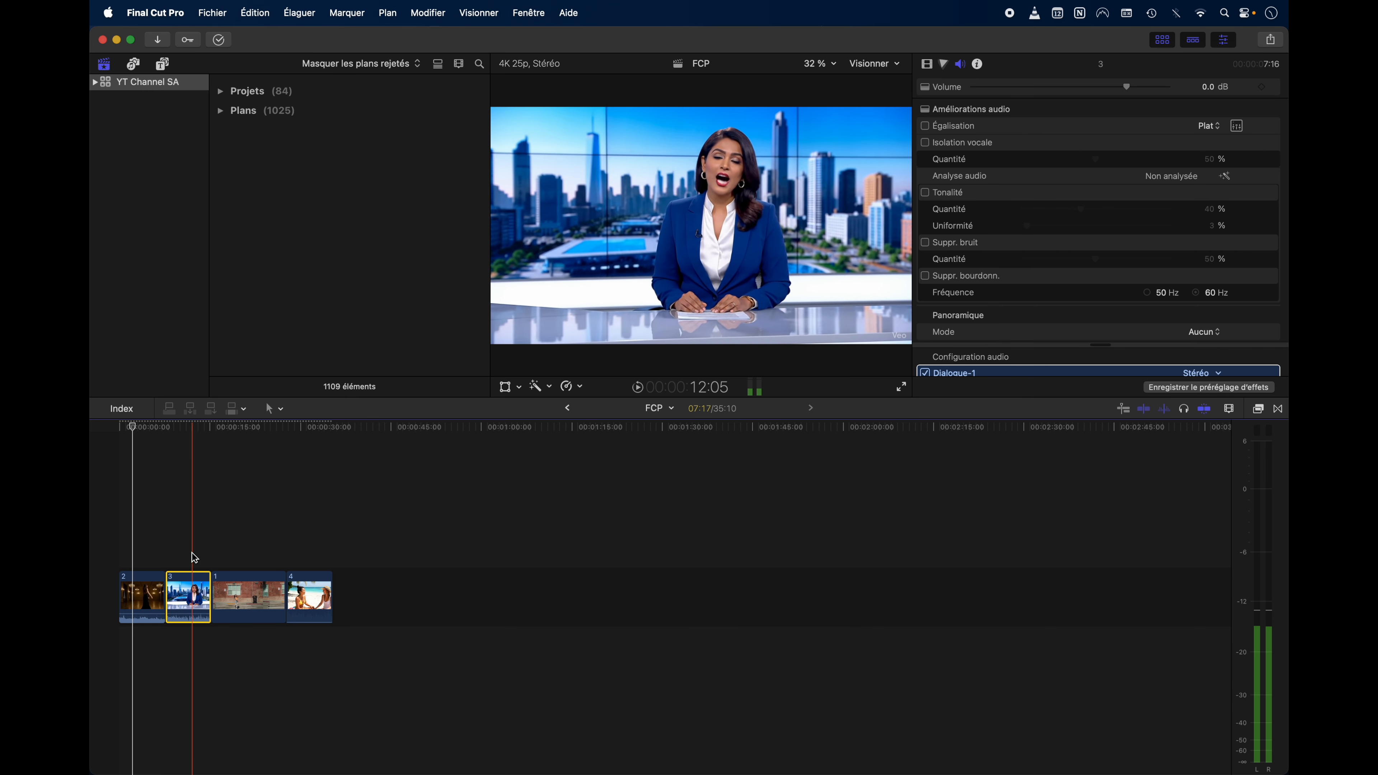
right_click(185, 606)
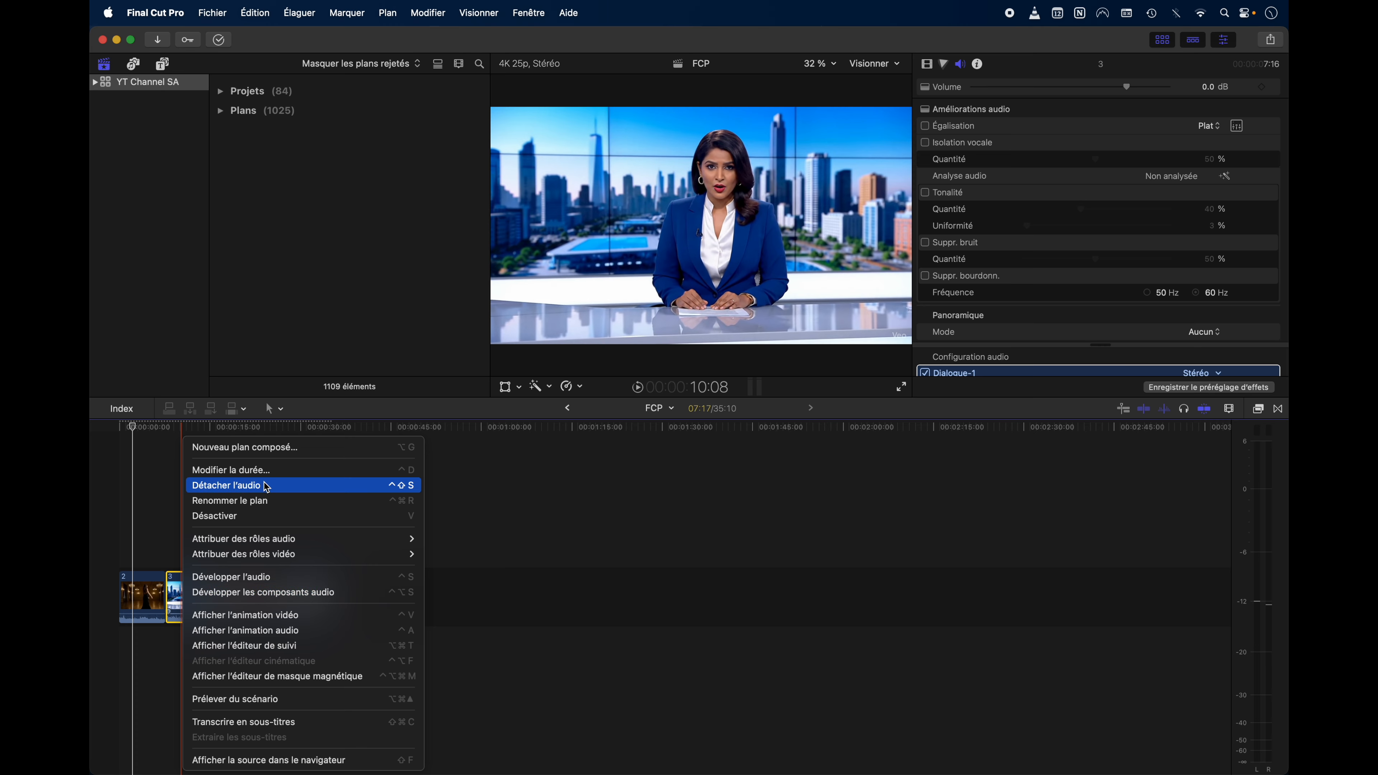
left_click(296, 488)
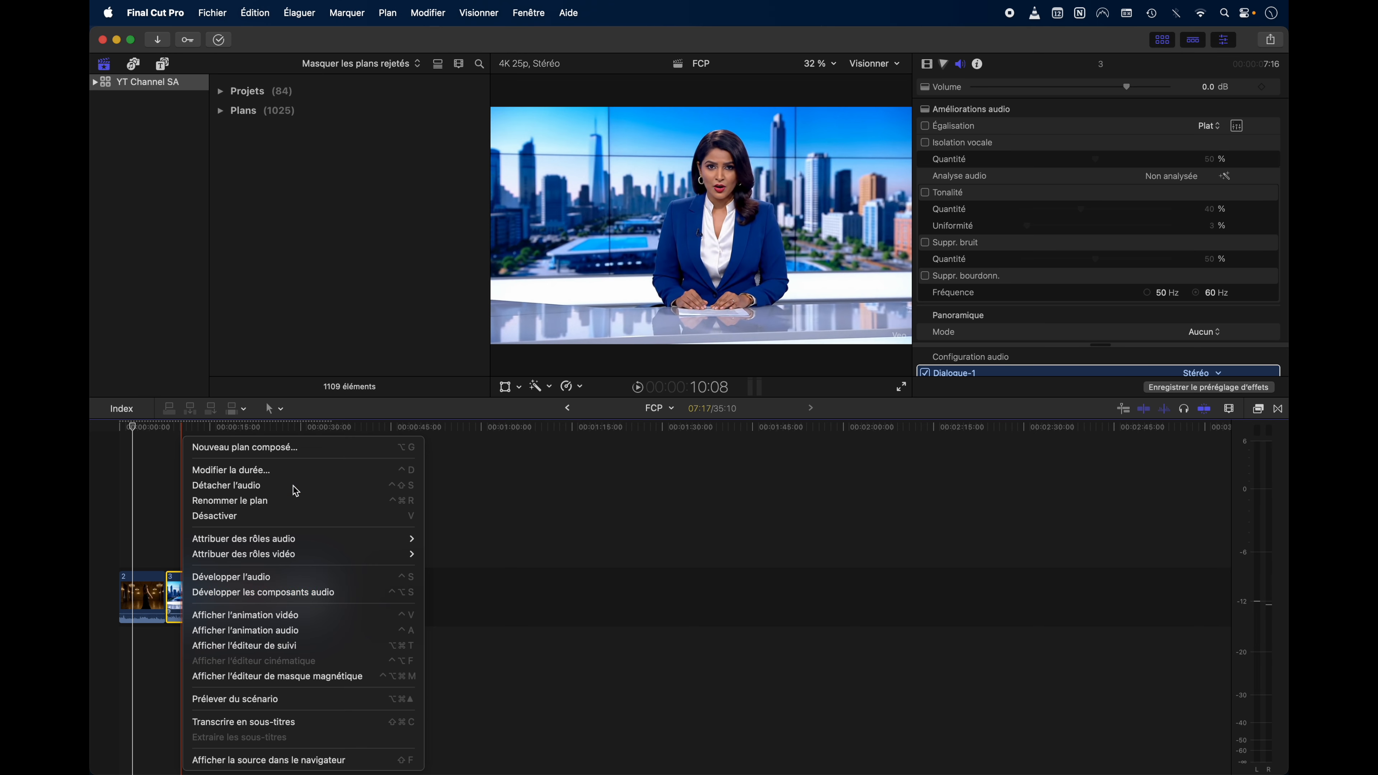
left_click_drag(180, 640, 226, 640)
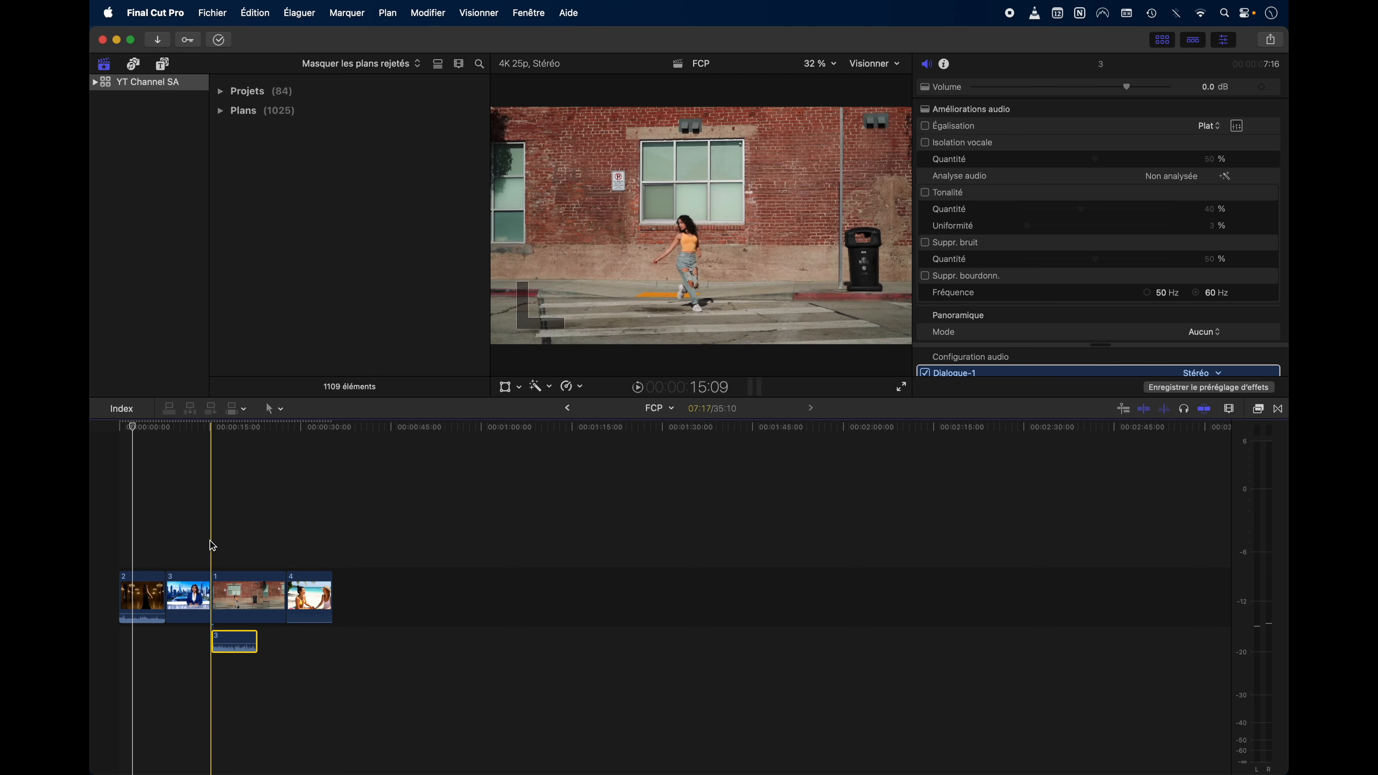
Cut clips 4, 1 and 3 in two with the Blade tool (Lame de rasoir).
left_click(283, 410)
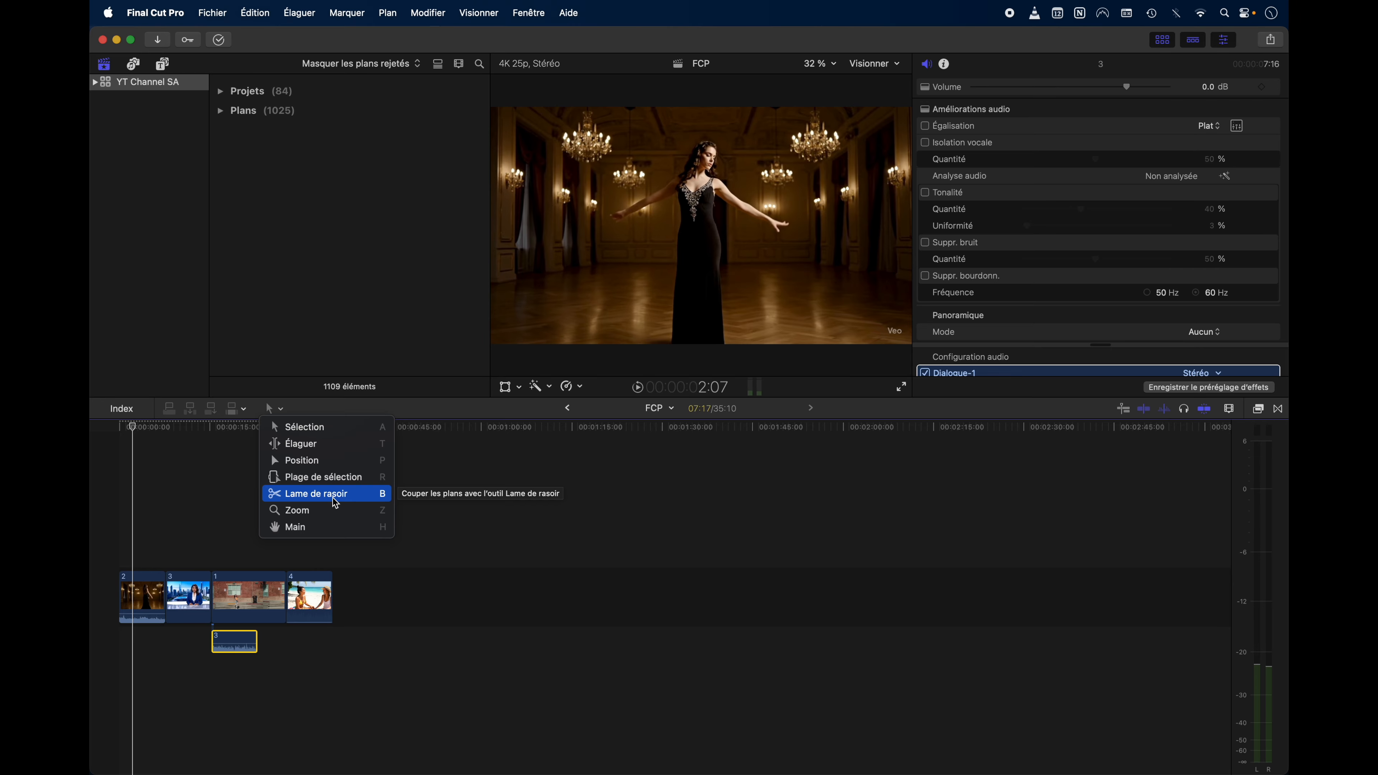
left_click(320, 494)
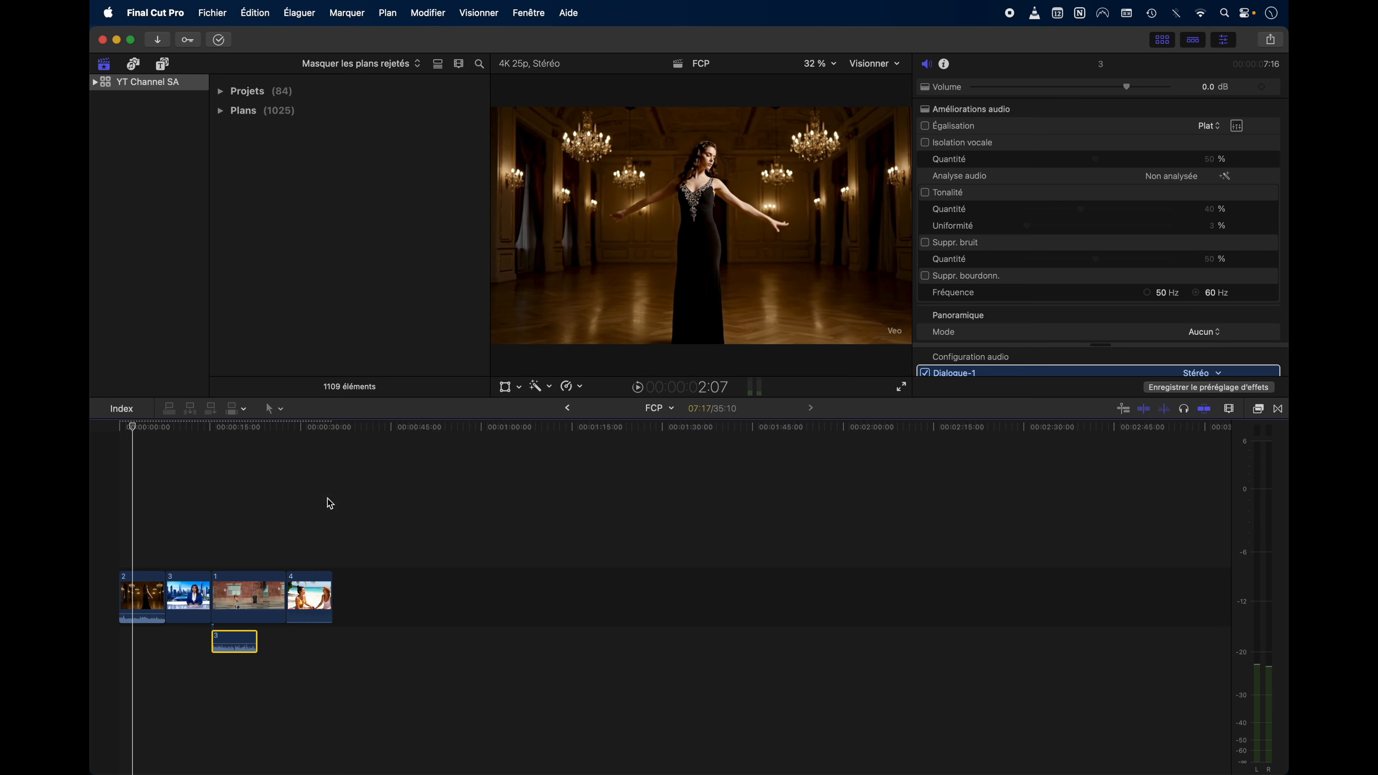
left_click(306, 591)
left_click(257, 594)
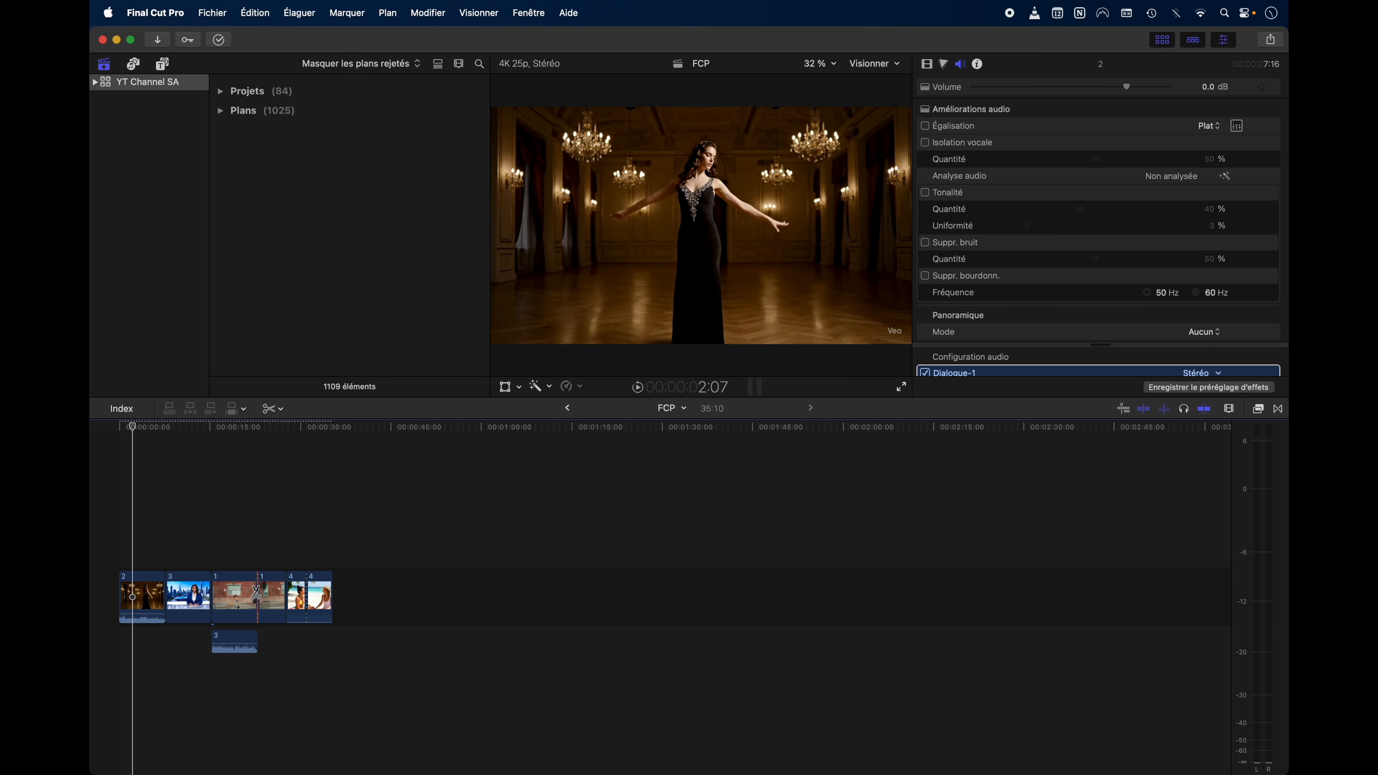
left_click(194, 596)
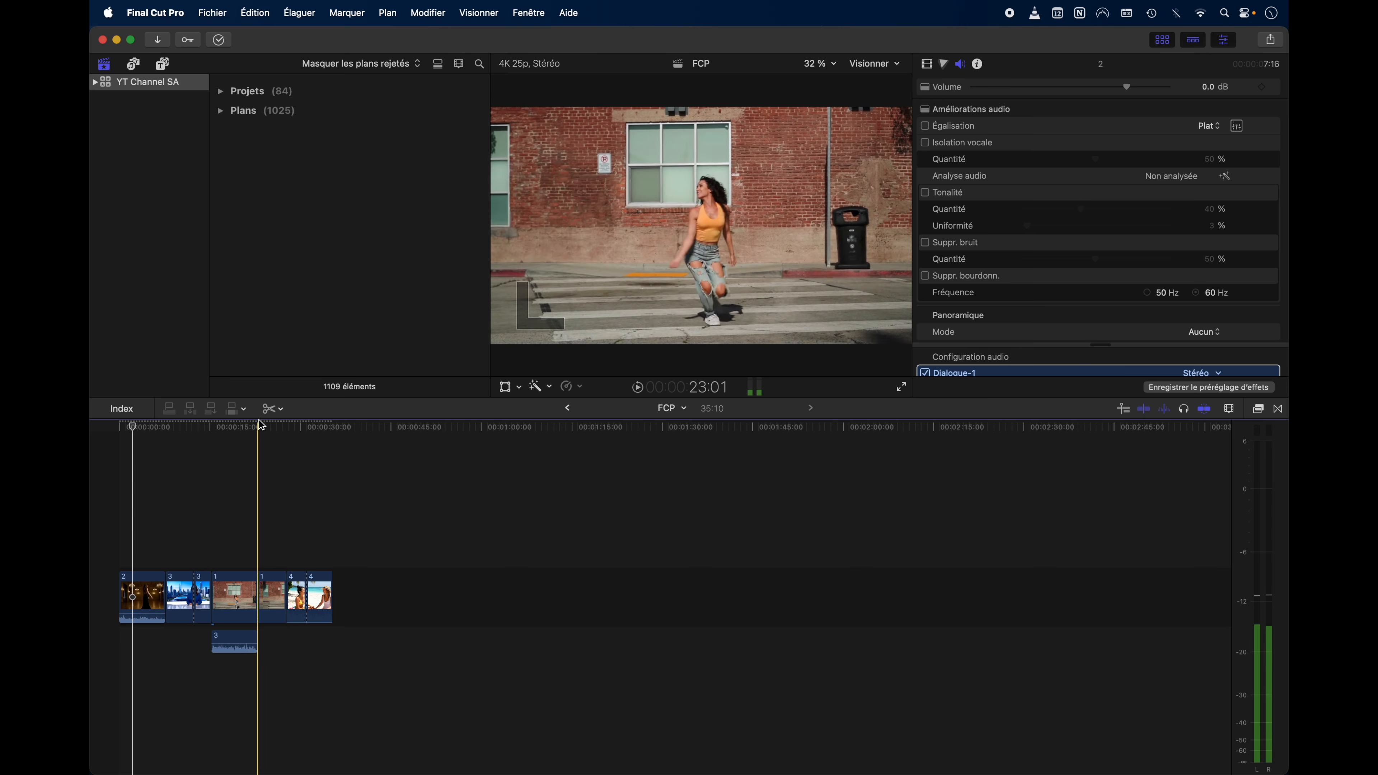
Try moving the first part of clip 3 to the end of the timeline with the Selection tool, and undo the move.
left_click(270, 408)
left_click(309, 430)
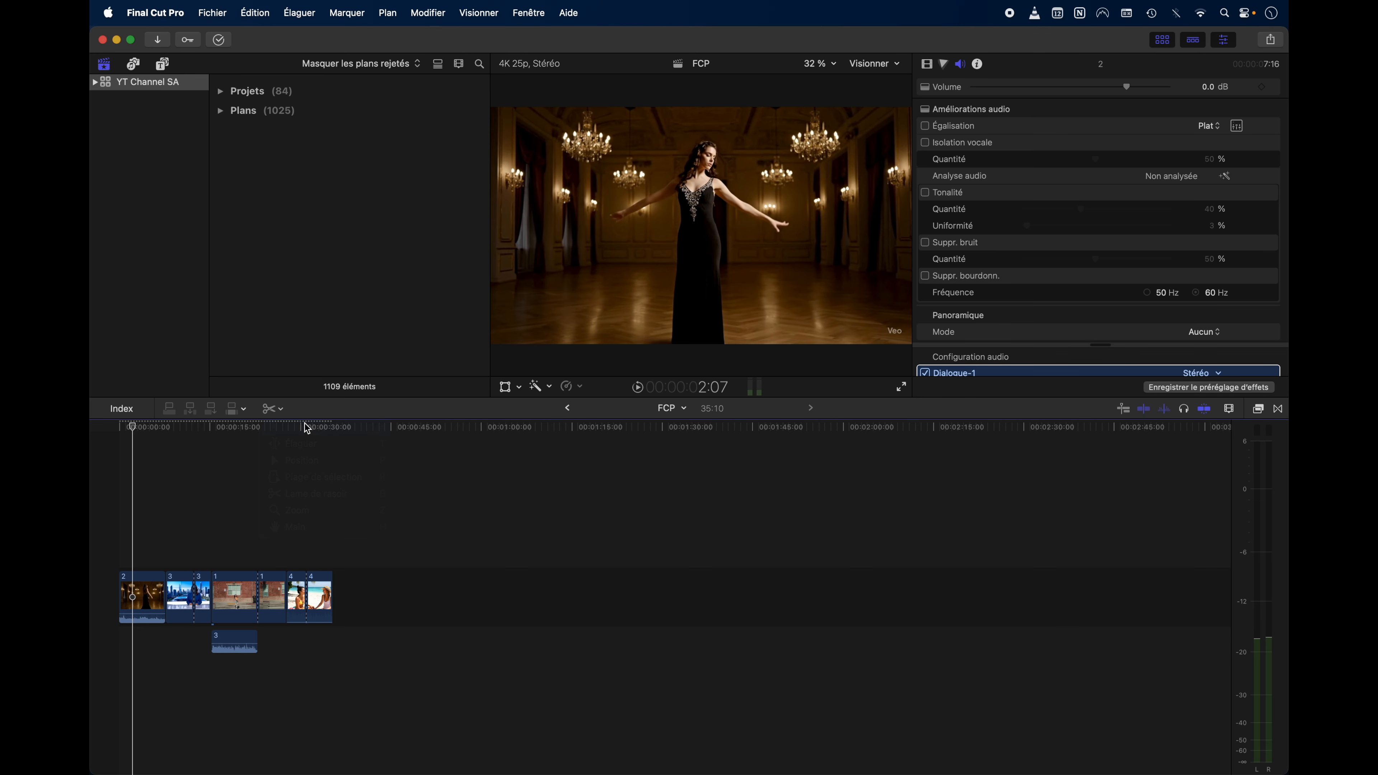
left_click_drag(179, 596, 319, 599)
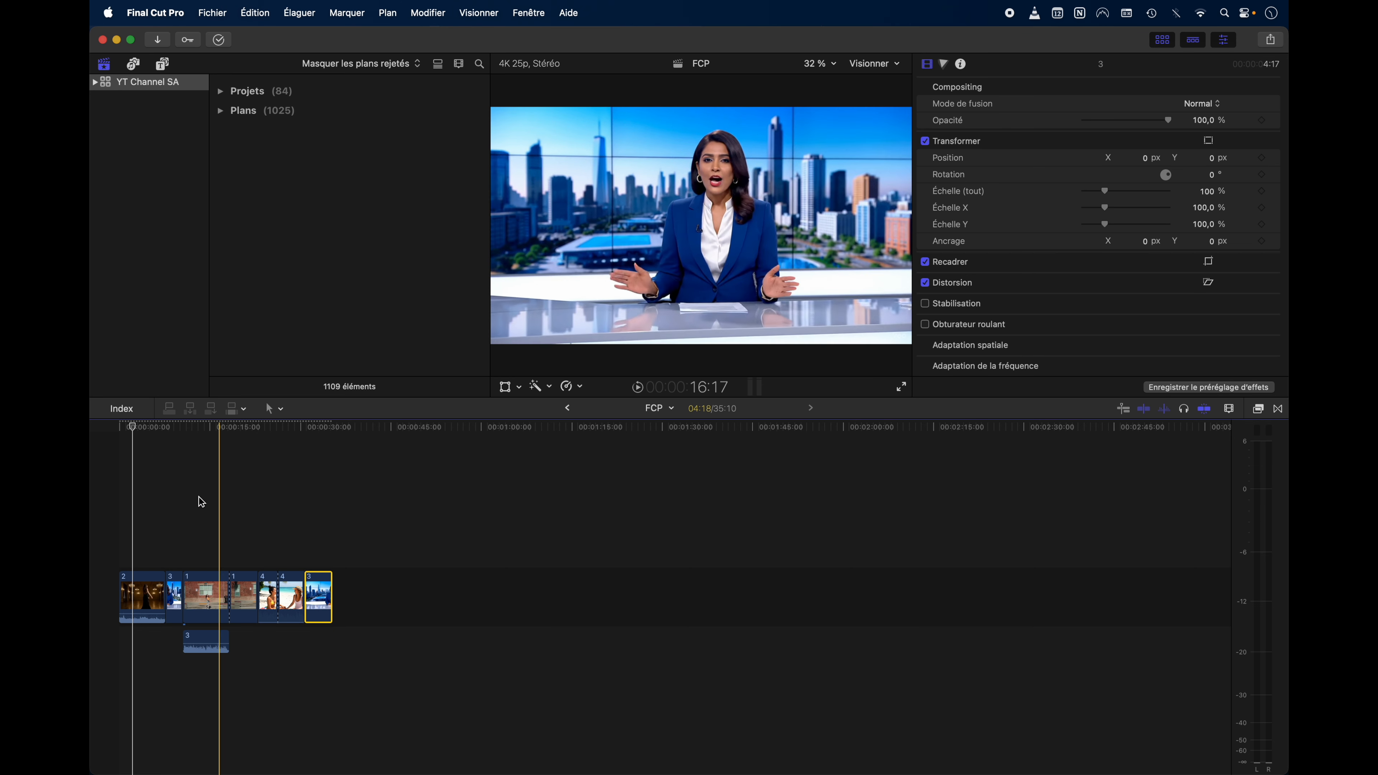
left_click(255, 13)
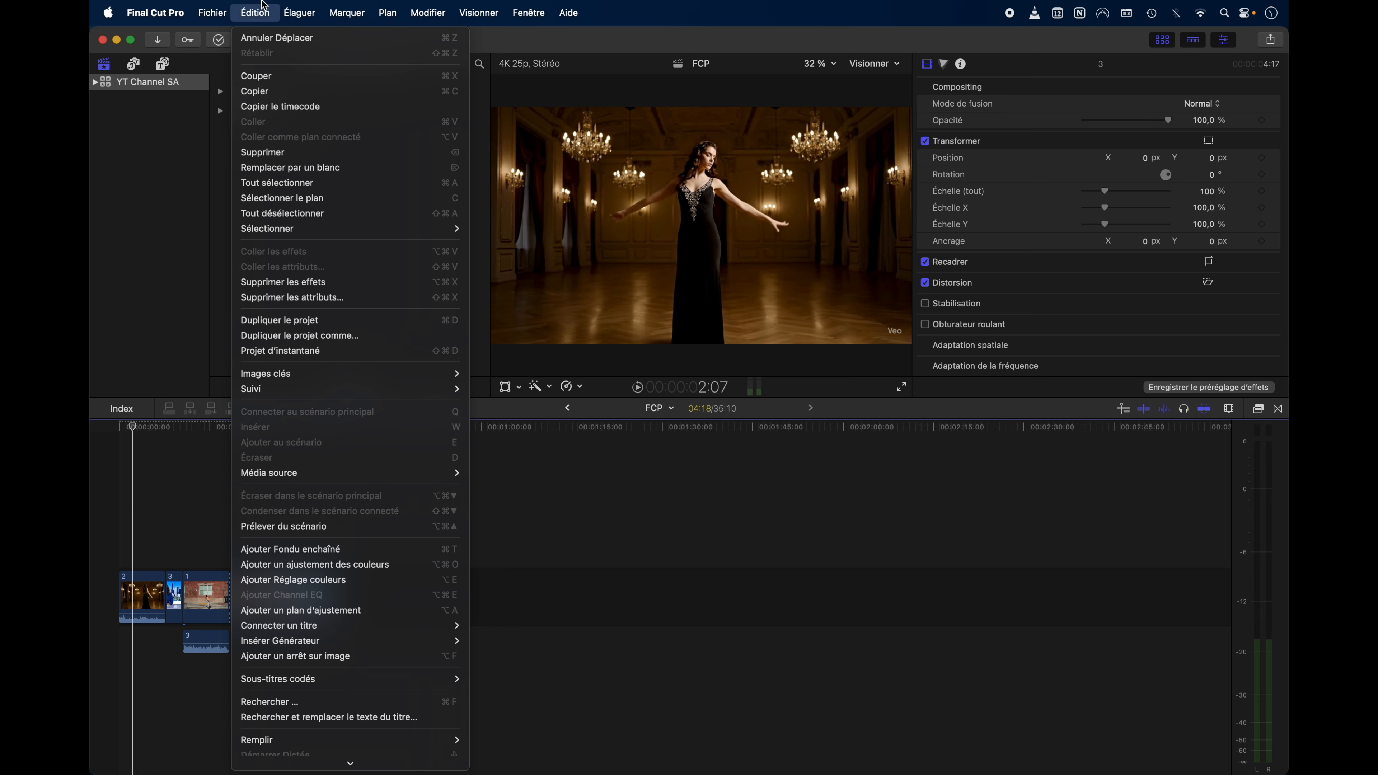
left_click(268, 37)
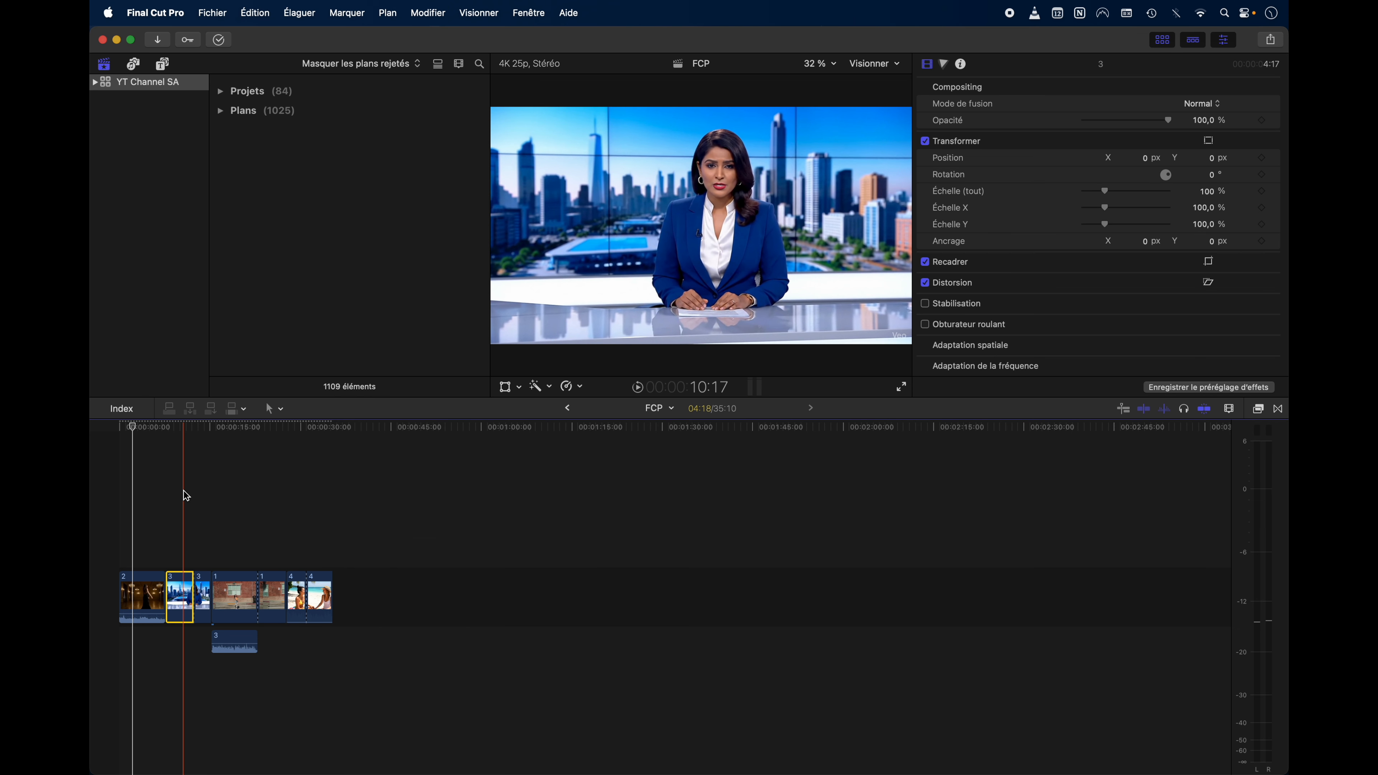
Try moving the second part of clip 1 to the end of the timeline, and undo that move together with the three clip cuts.
left_click(282, 408)
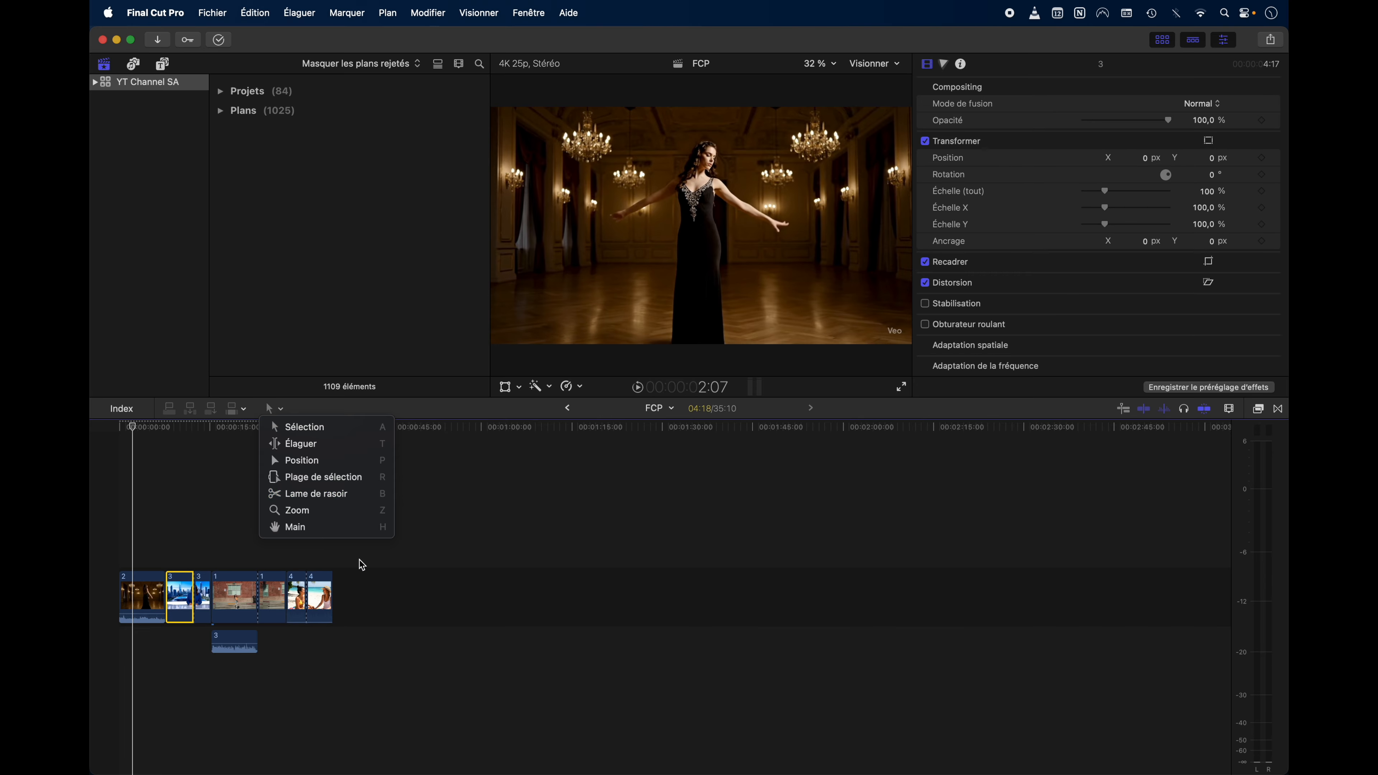
left_click(319, 548)
key("b")
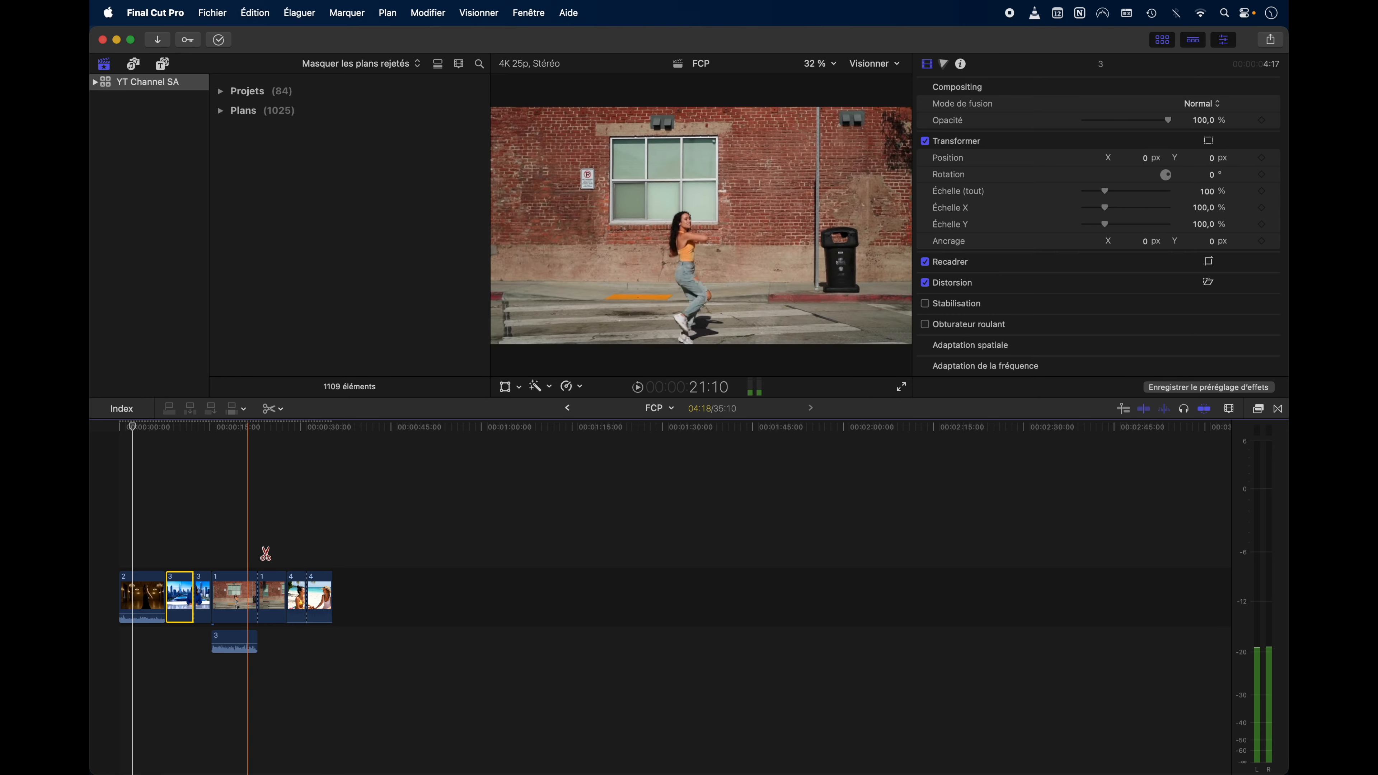
key("a")
left_click_drag(273, 601, 374, 614)
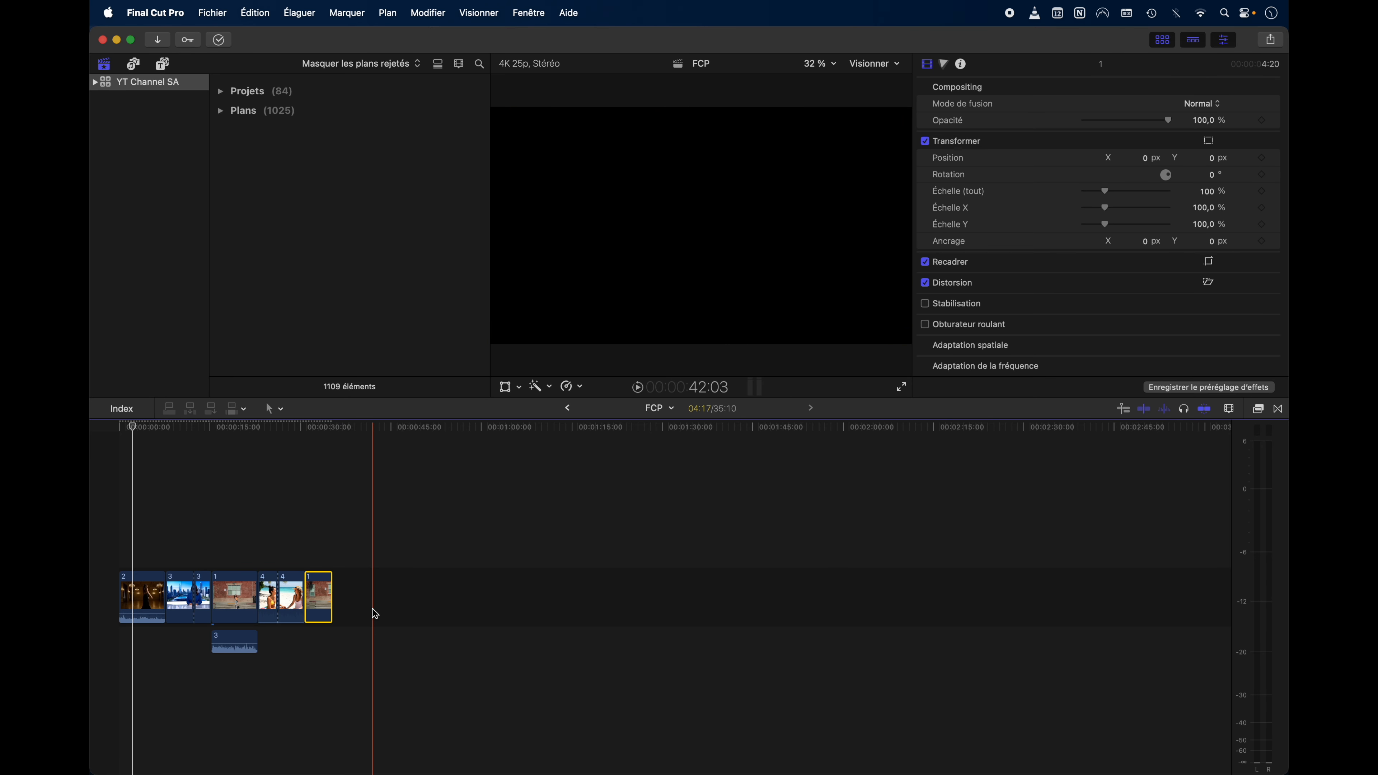
key("super+z")
key("space")
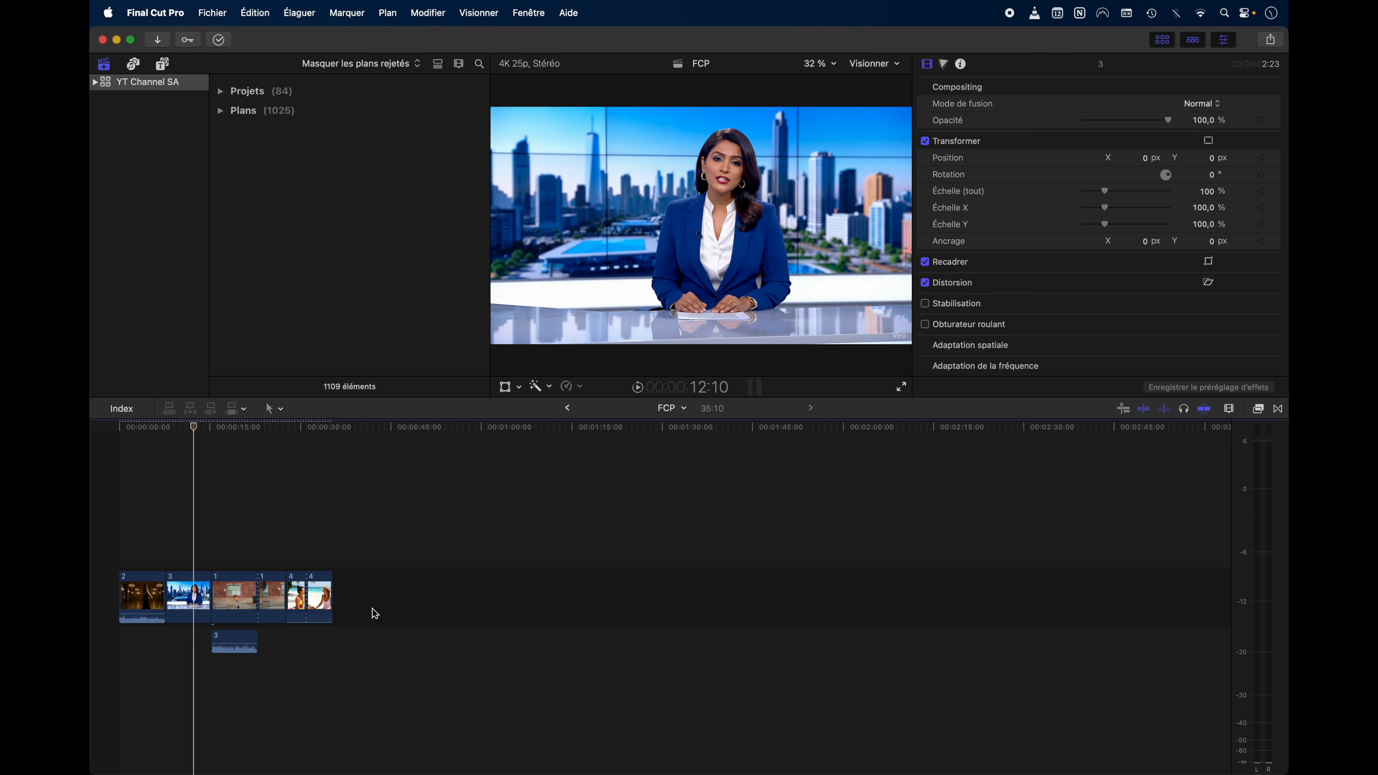
key("super+z")
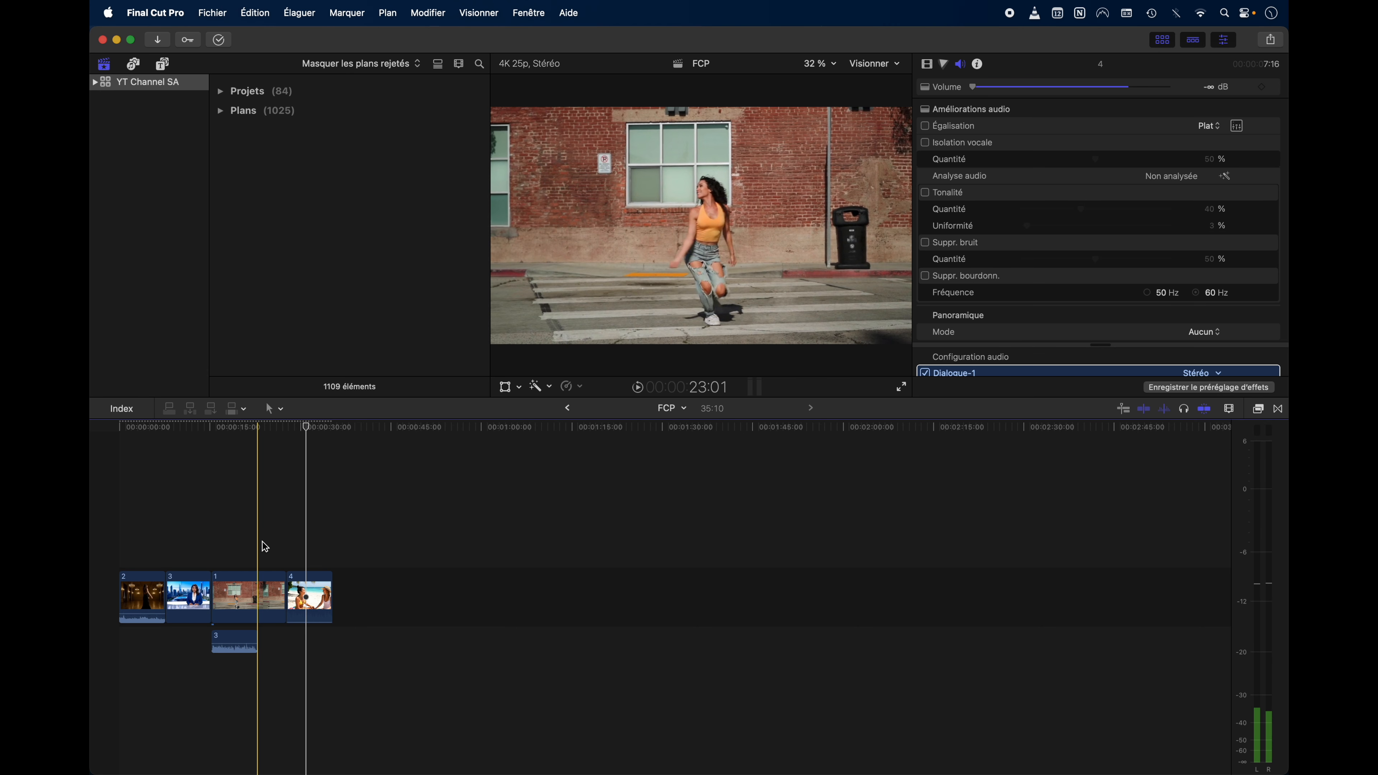
Add the Pan Left transition from Zoom Transitions between clips 1 and 4, accepting the media overlap, and play it back.
left_click(341, 548)
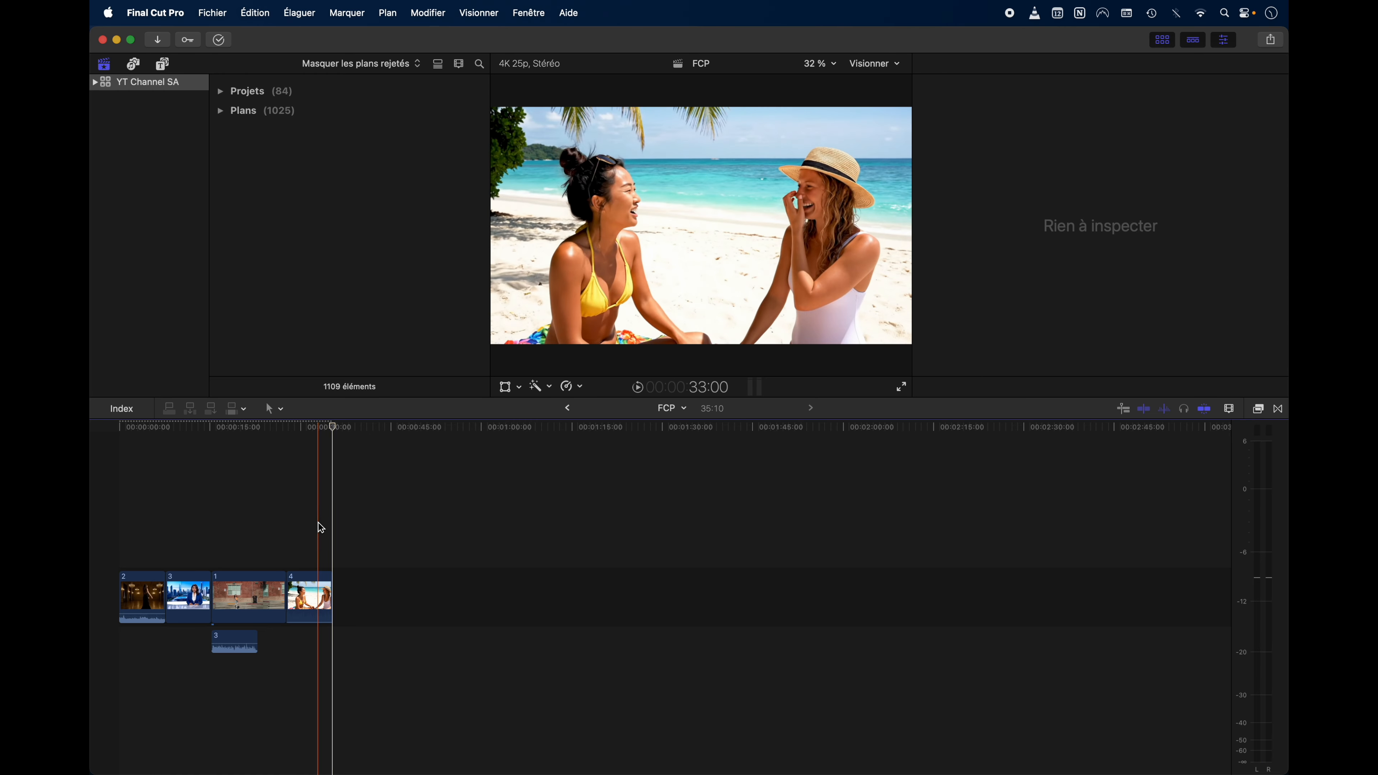
left_click(319, 523)
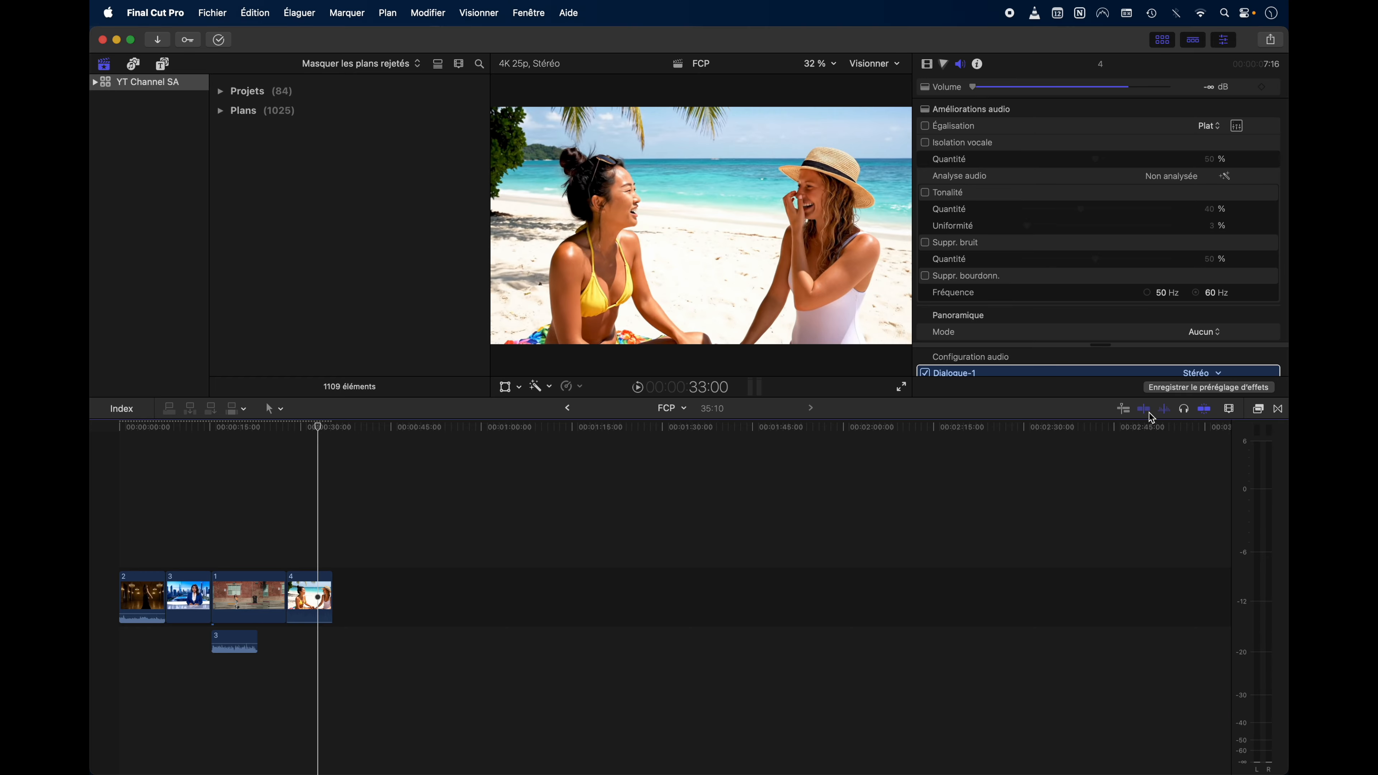
left_click(1278, 411)
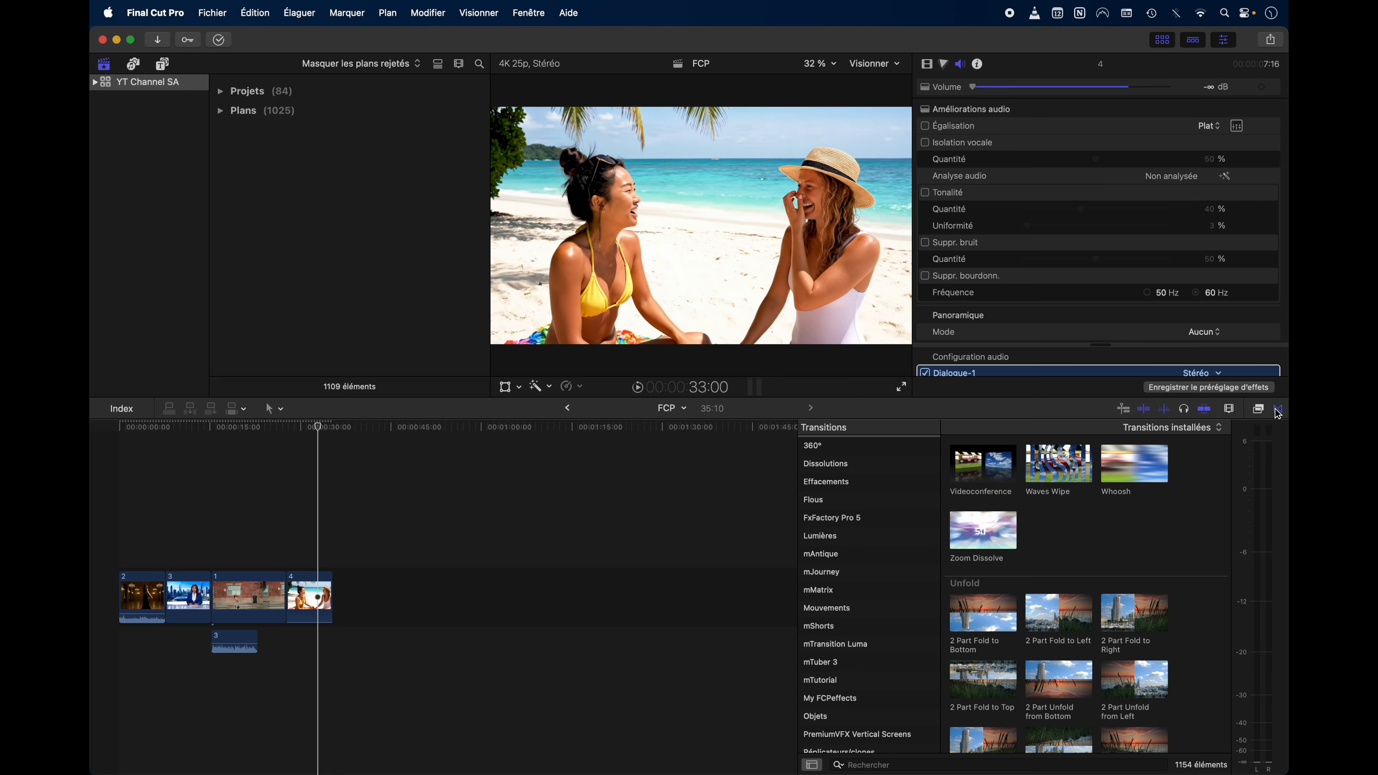
scroll(1046, 618, "down", 10)
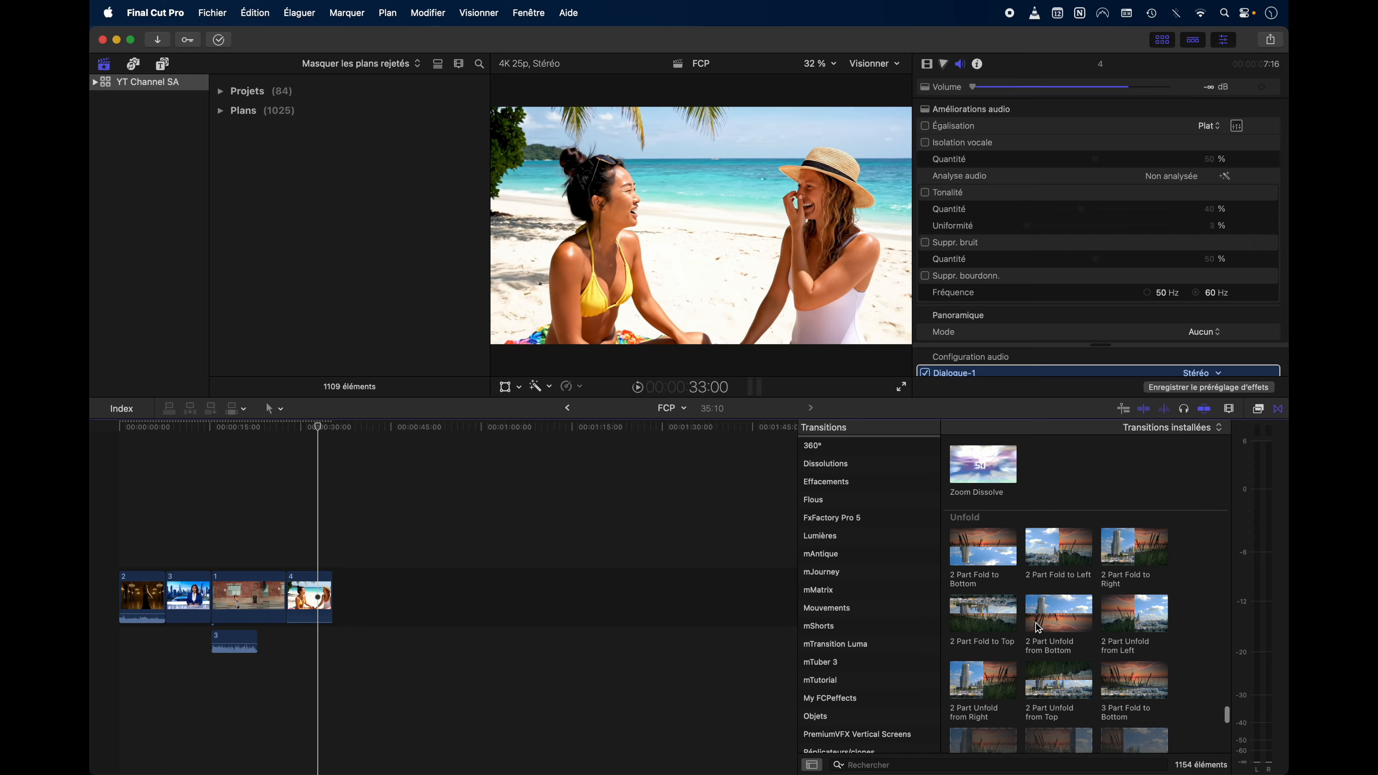
scroll(1038, 628, "down", 15)
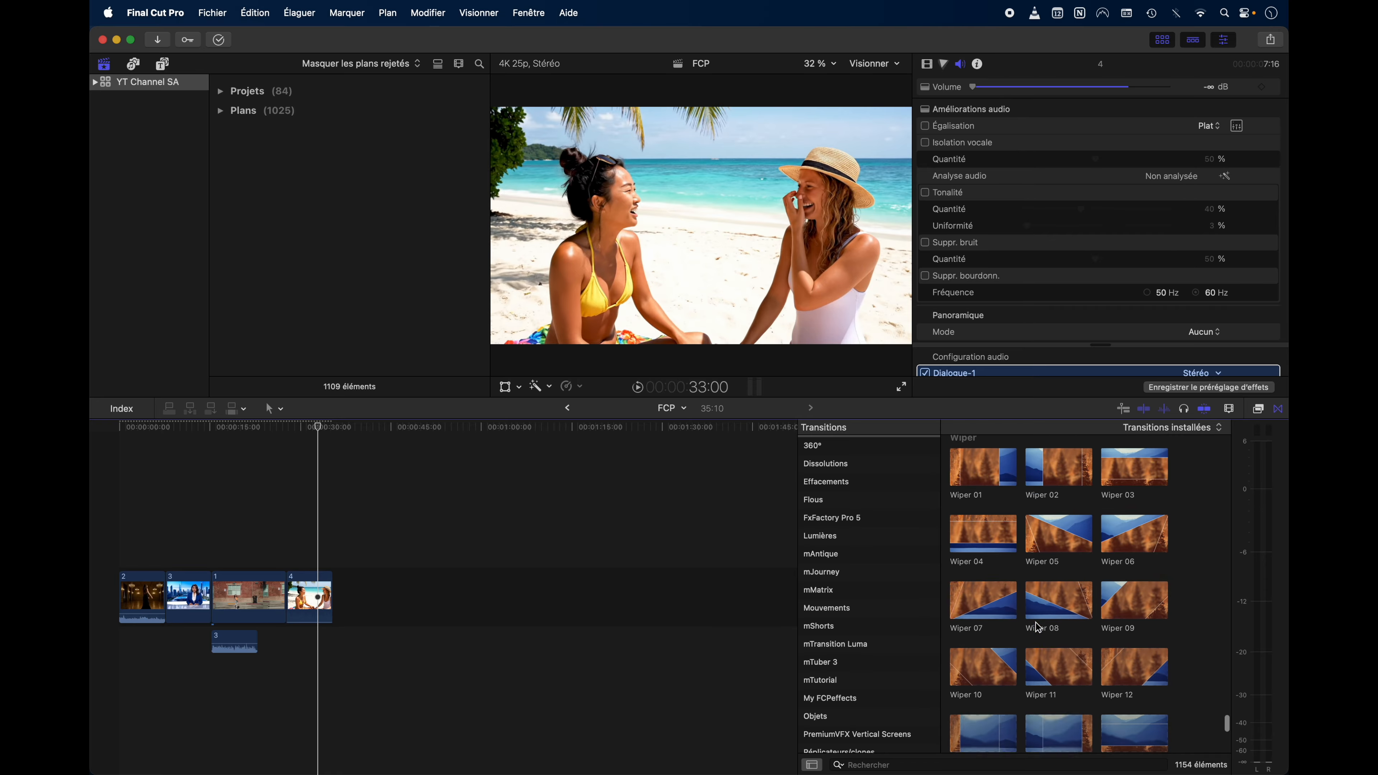
scroll(1038, 628, "down", 15)
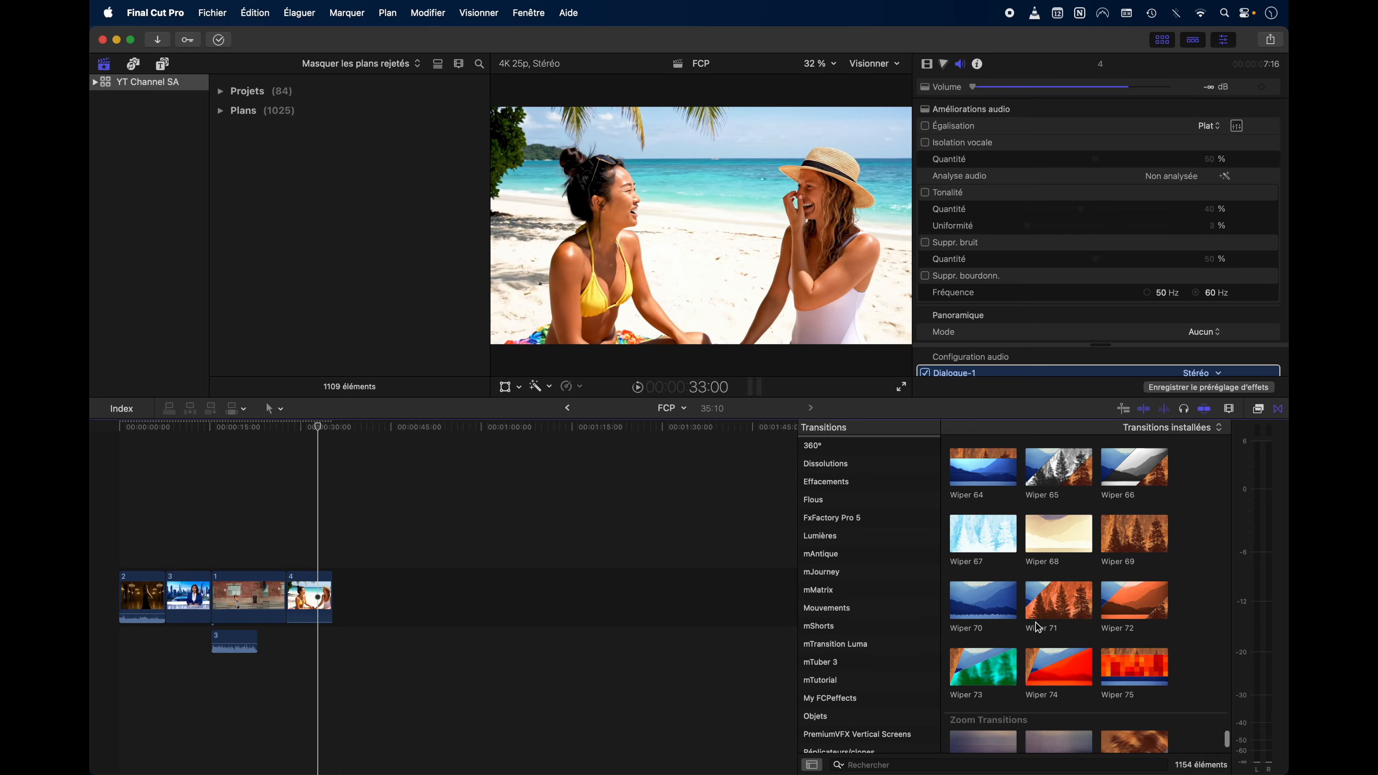
left_click_drag(984, 546, 291, 605)
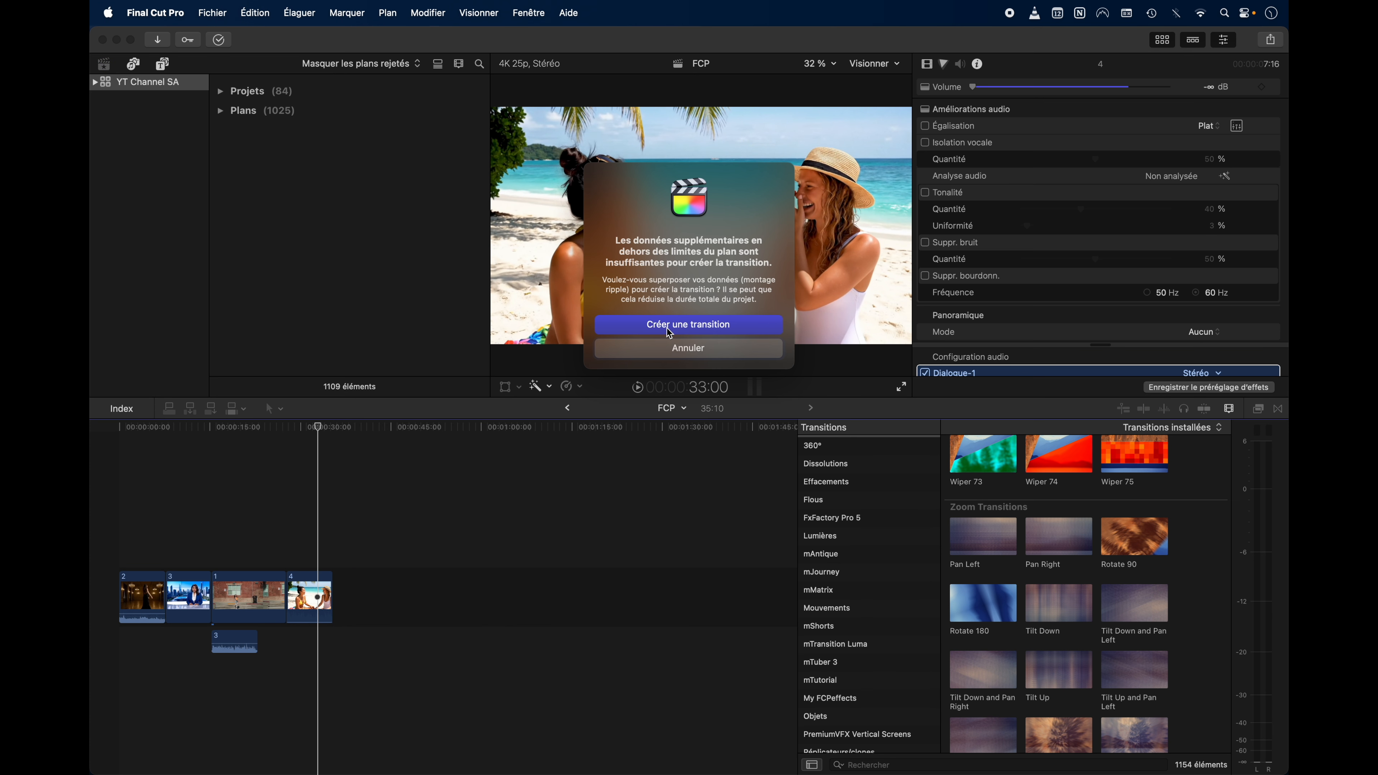
left_click(669, 331)
left_click(273, 528)
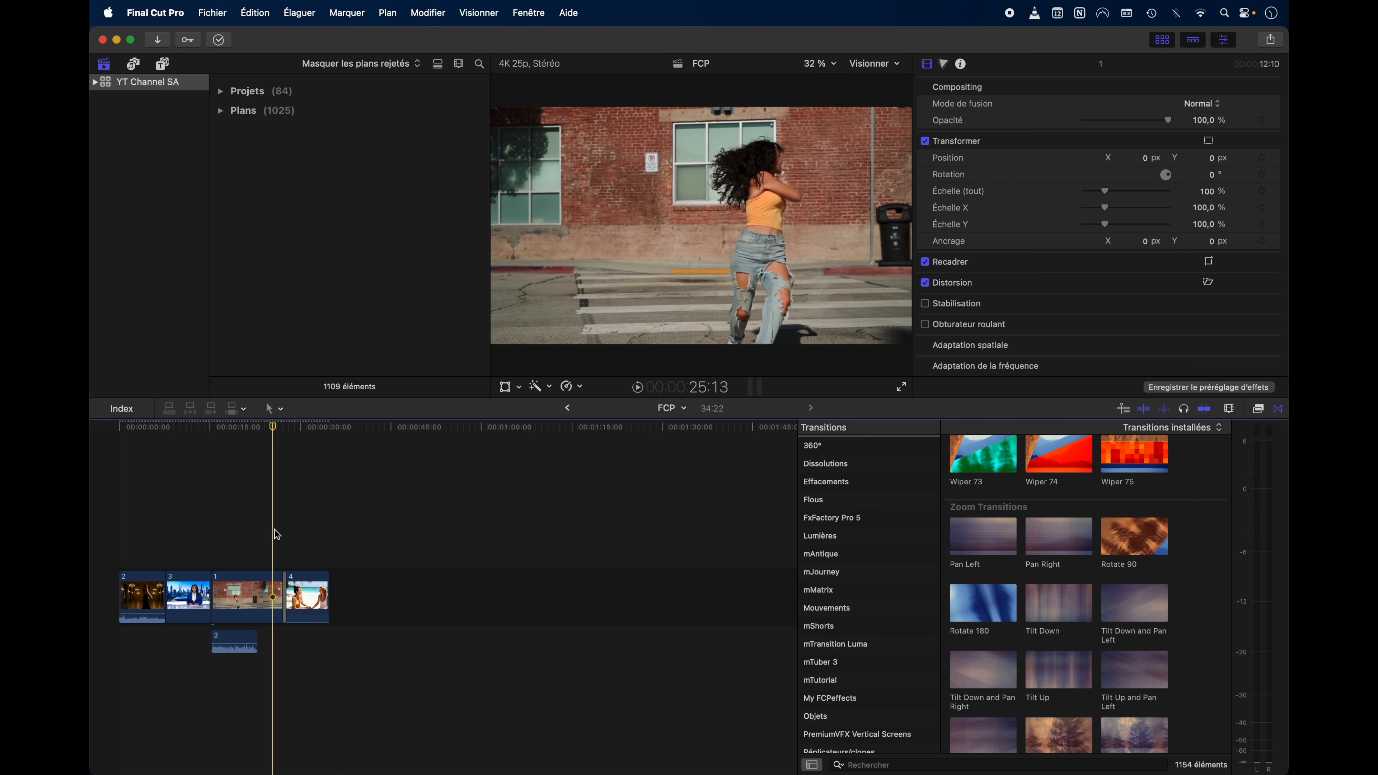
key("space")
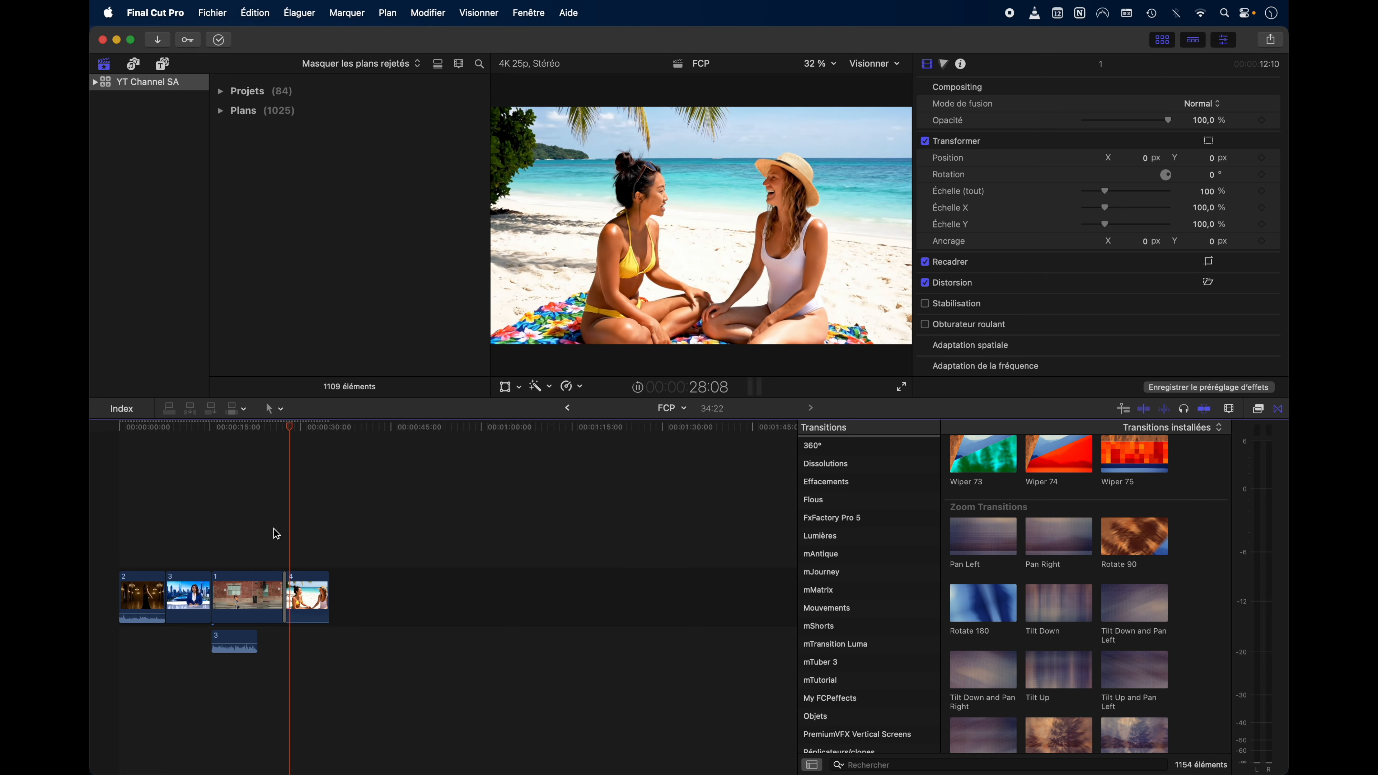
Stop the playback and place the playhead within clip 1 at about 19:17.
key("space")
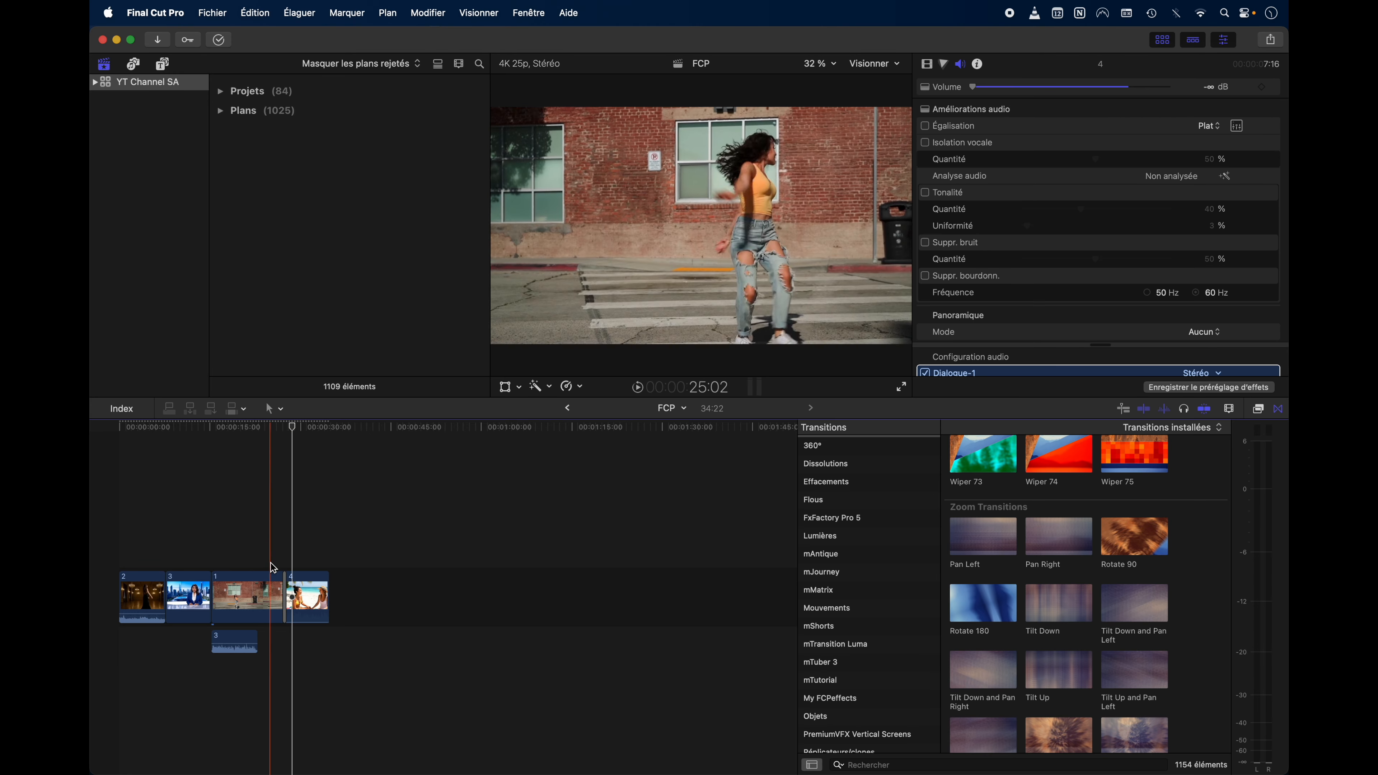
left_click(312, 555)
left_click(237, 546)
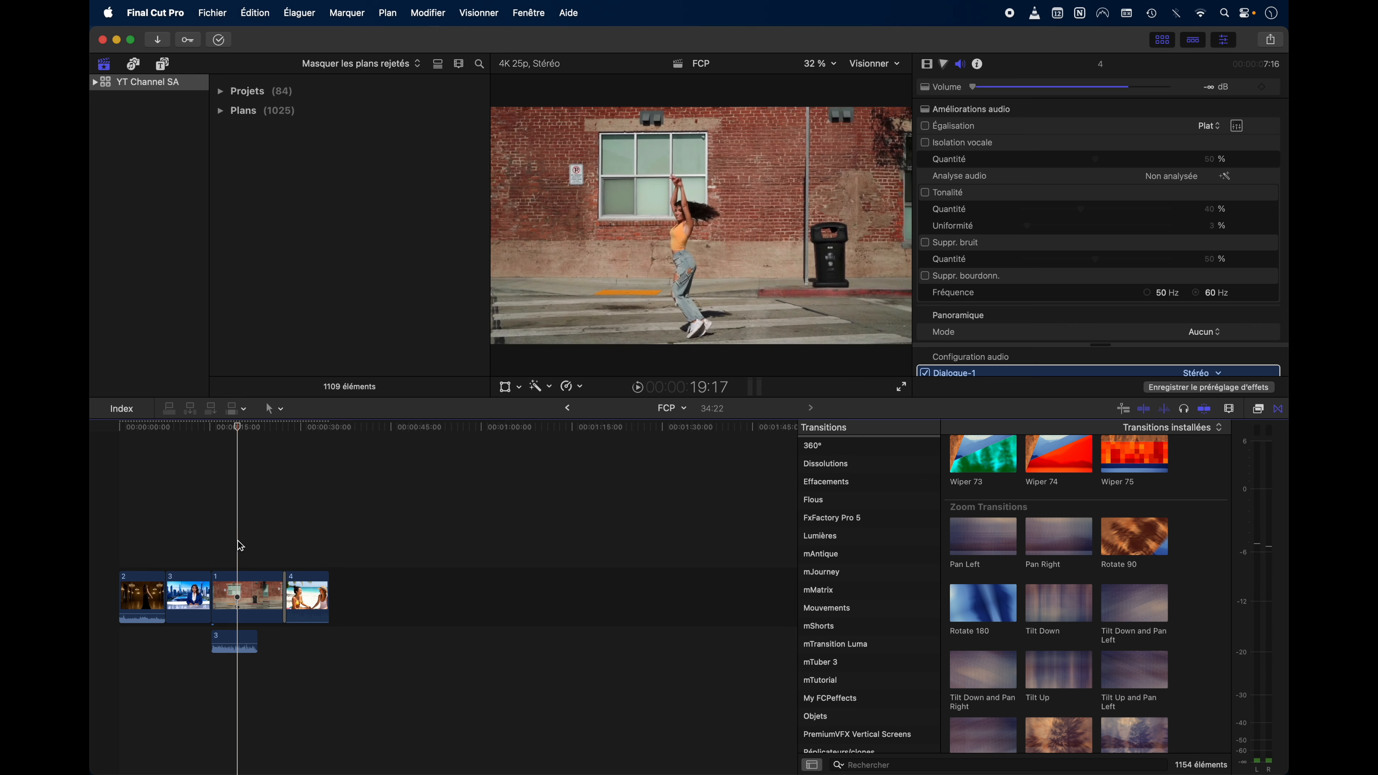
Look through the installed transitions and their categories, and close the transitions browser.
scroll(1058, 642, "up", 10)
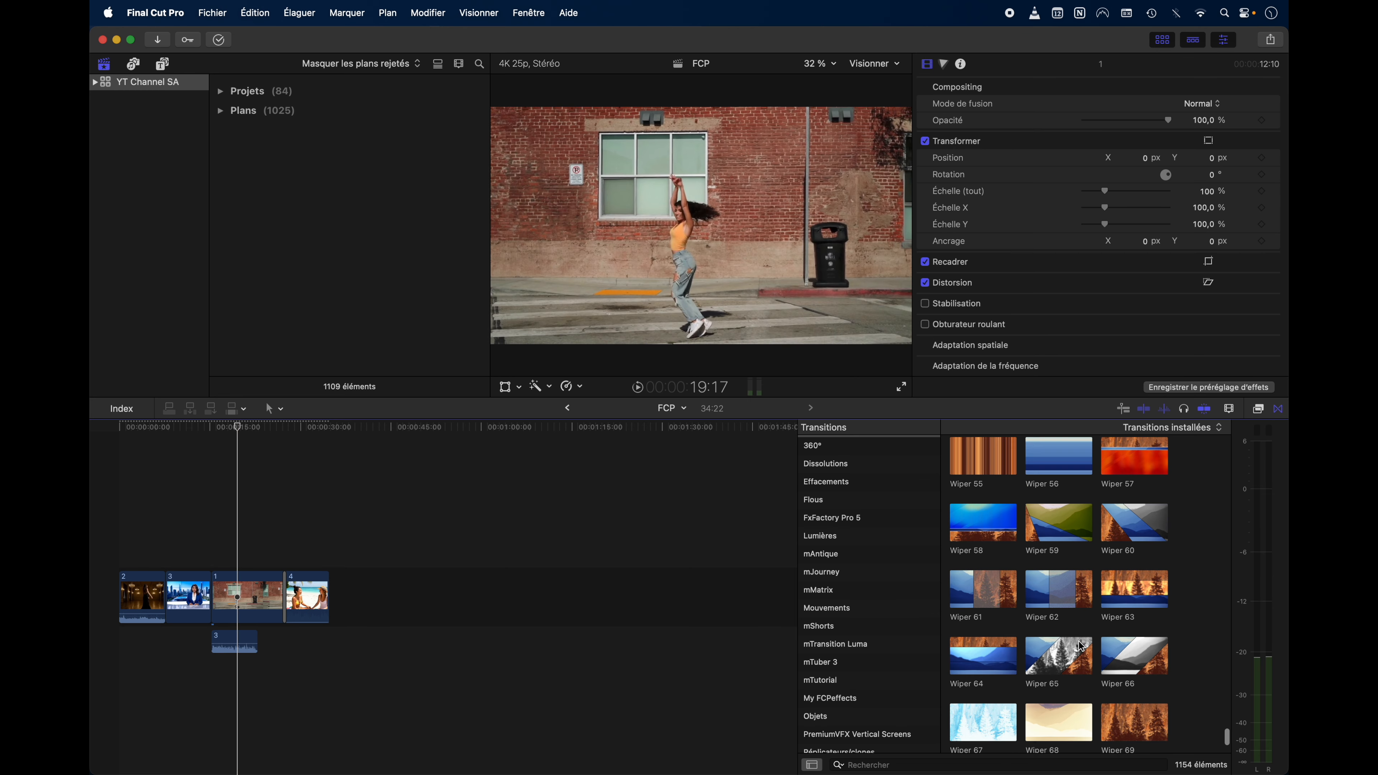
left_click_drag(1229, 742, 1148, 443)
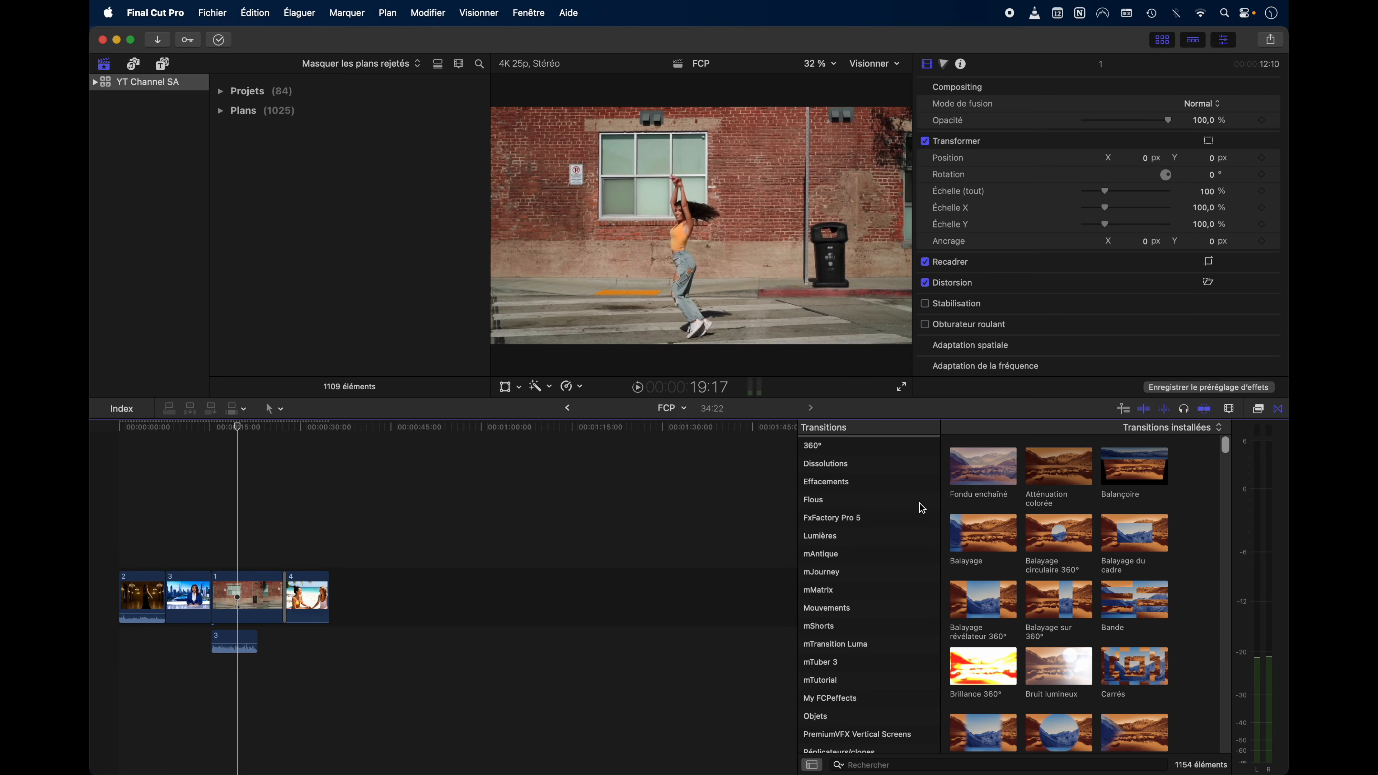
scroll(922, 509, "up", 1)
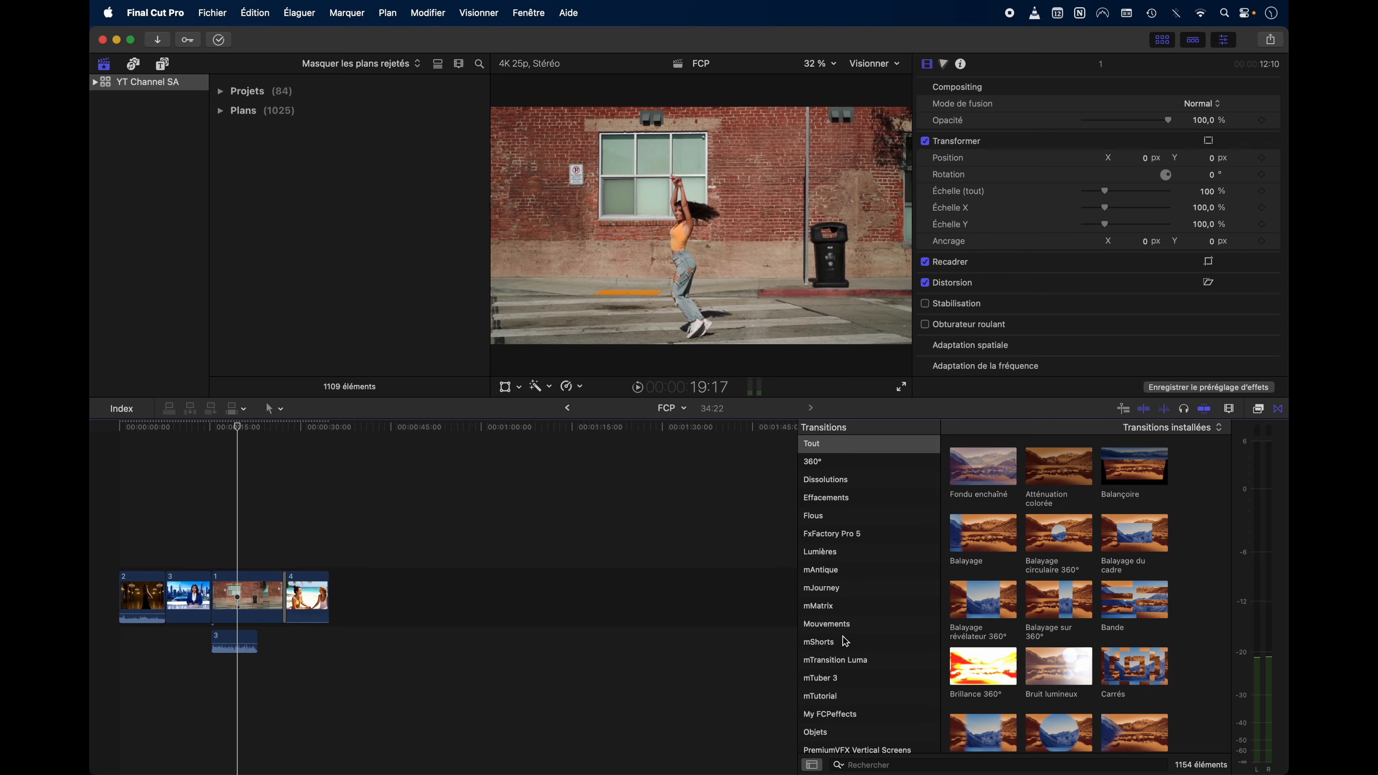
scroll(840, 611, "down", 4)
scroll(844, 643, "up", 4)
left_click(1277, 410)
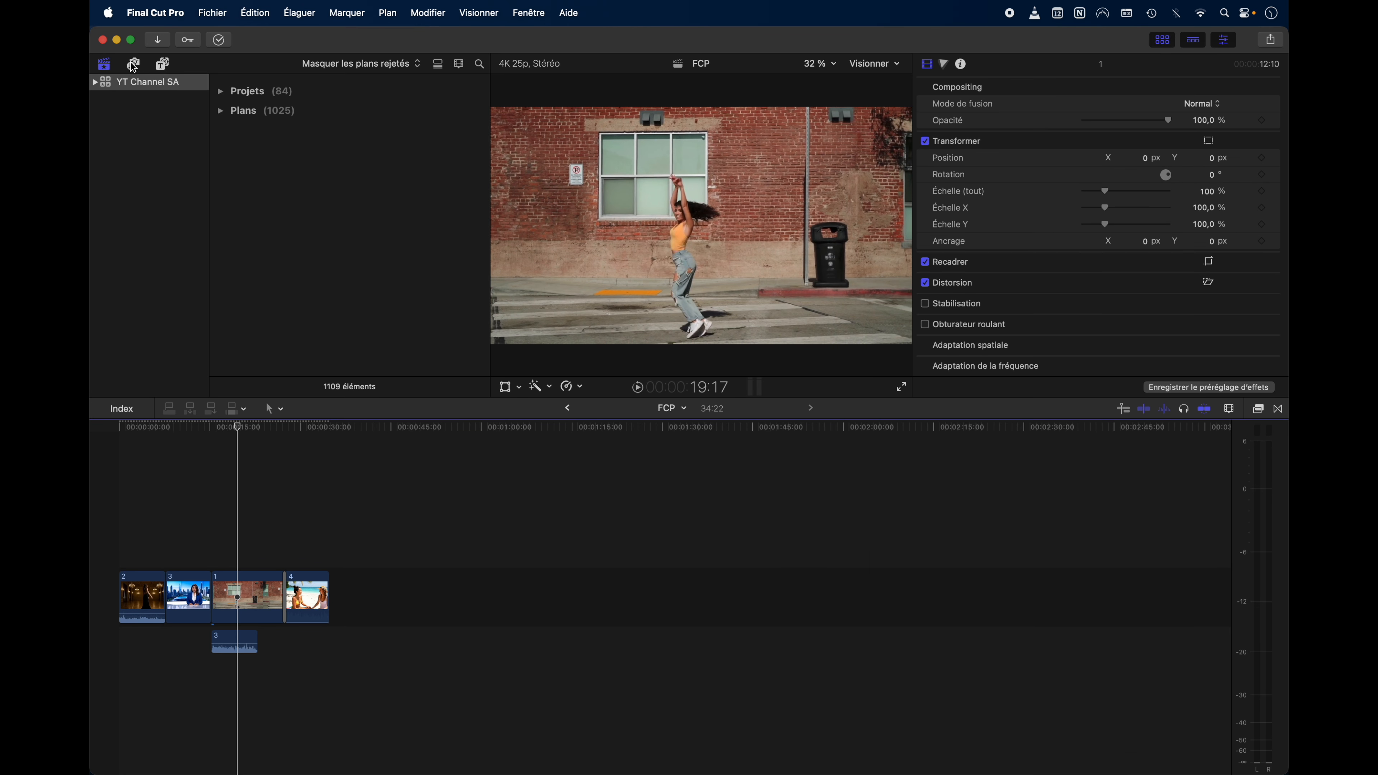
Examine the photo and audio sources and the installed title categories, including Big Bold Titles and Cinéma. 3D.
left_click(133, 64)
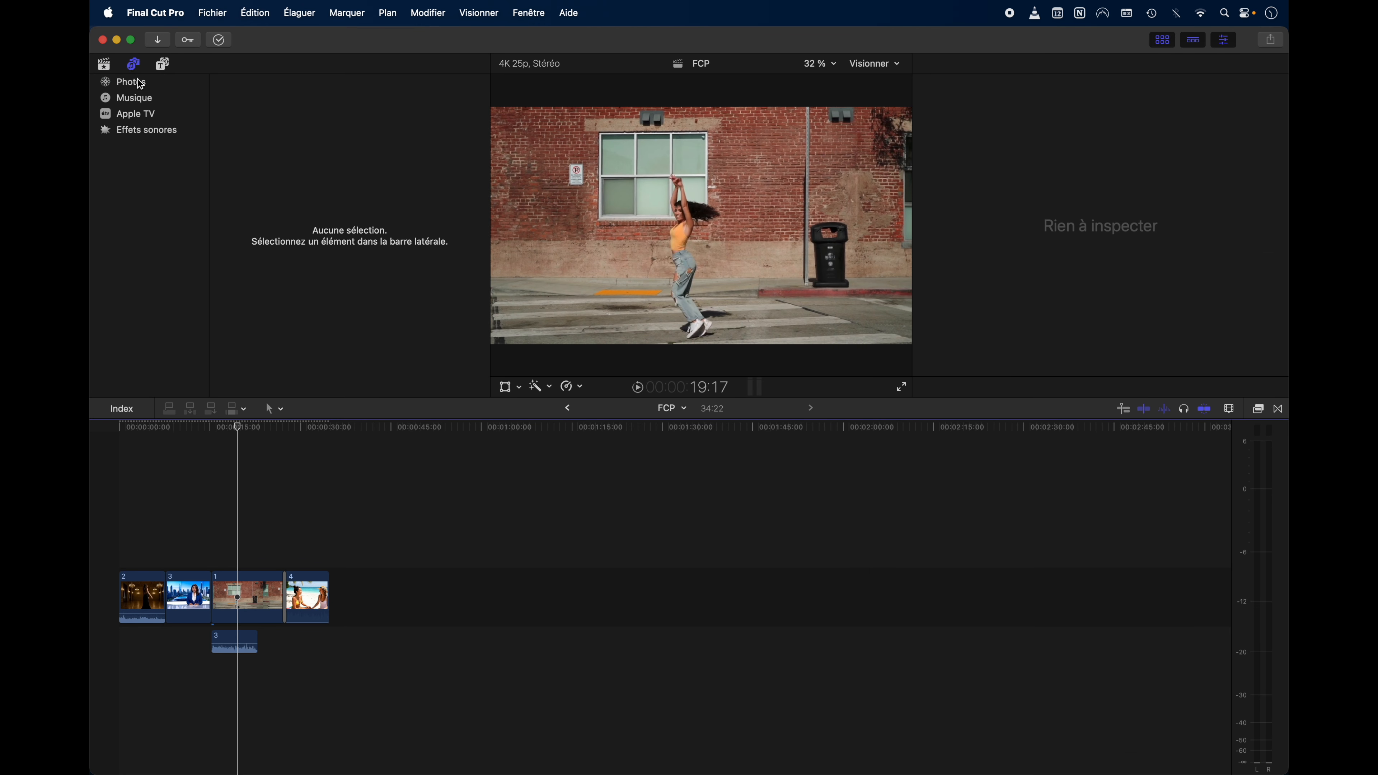
left_click(158, 66)
scroll(175, 118, "up", 10)
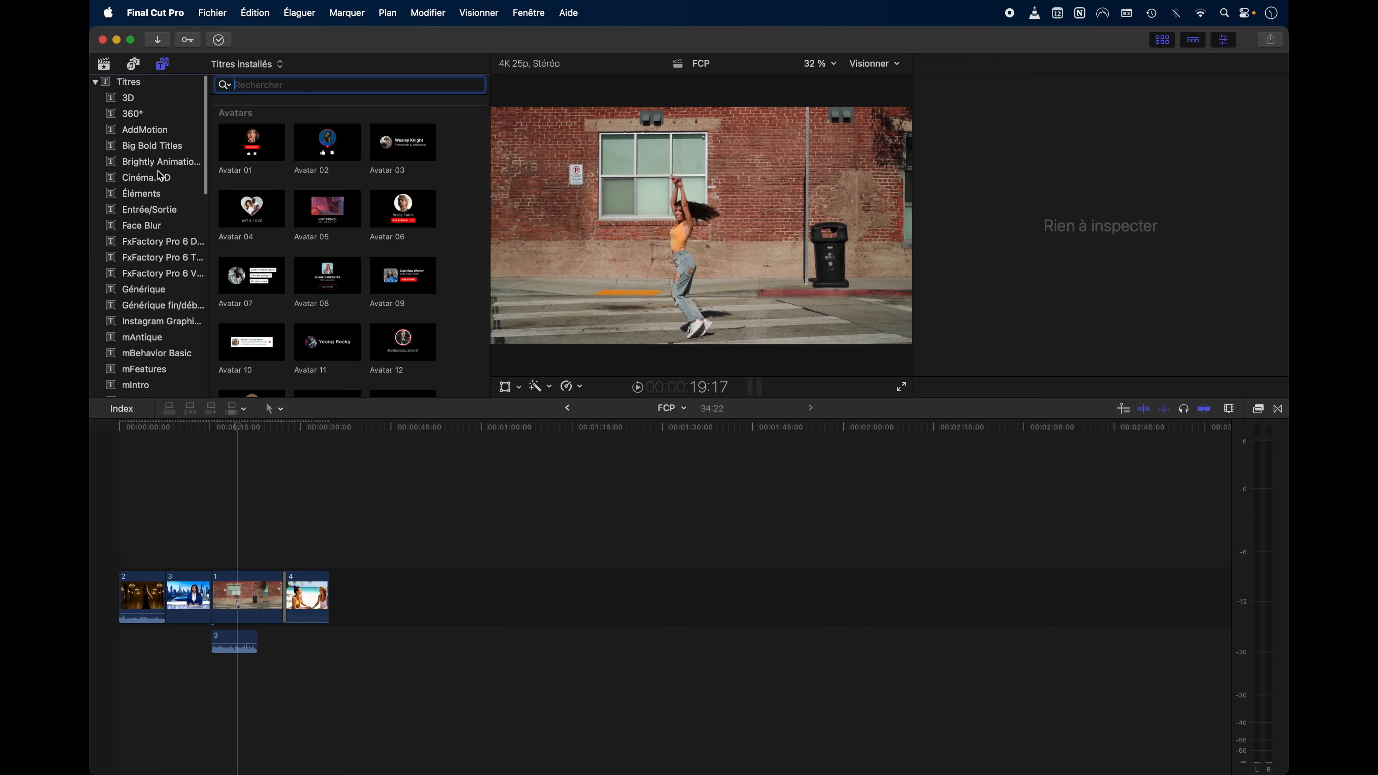
left_click(96, 85)
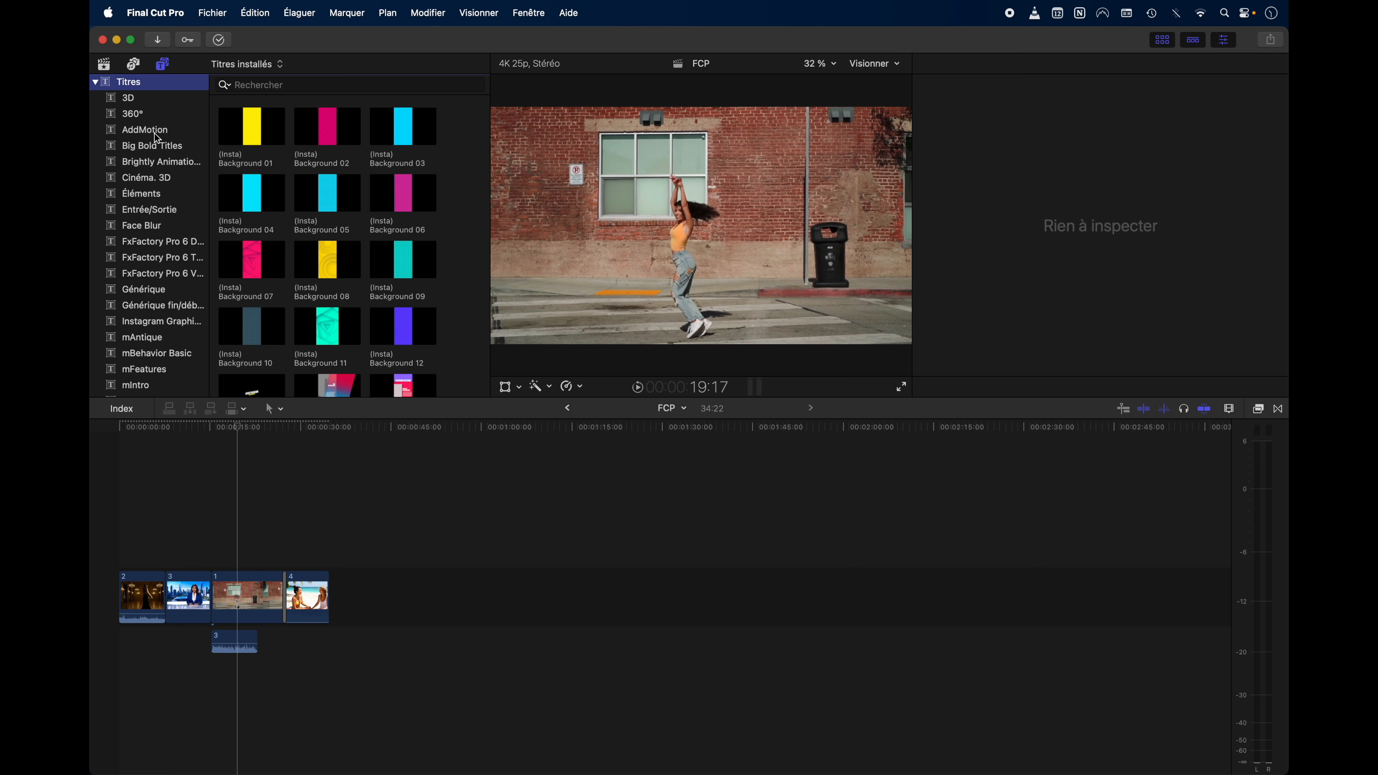
left_click(157, 146)
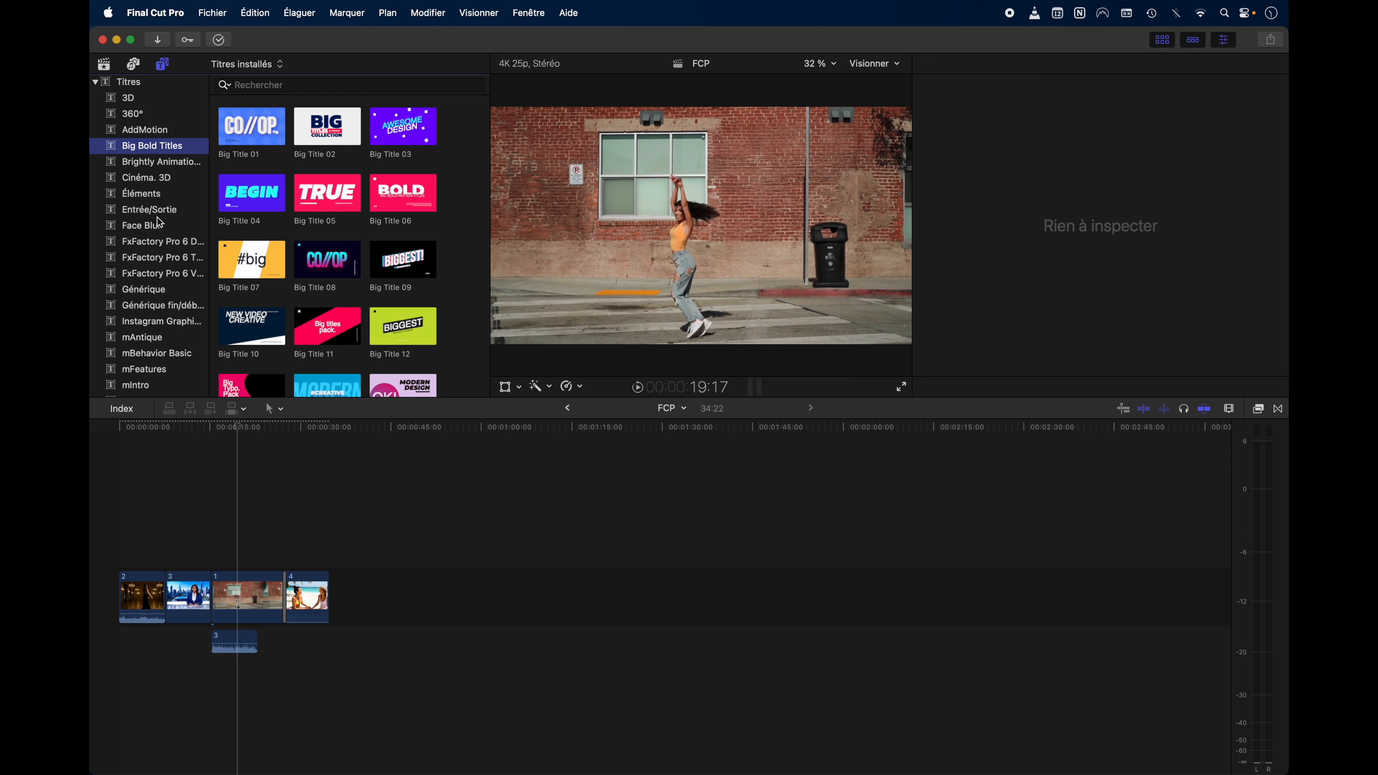
left_click(176, 184)
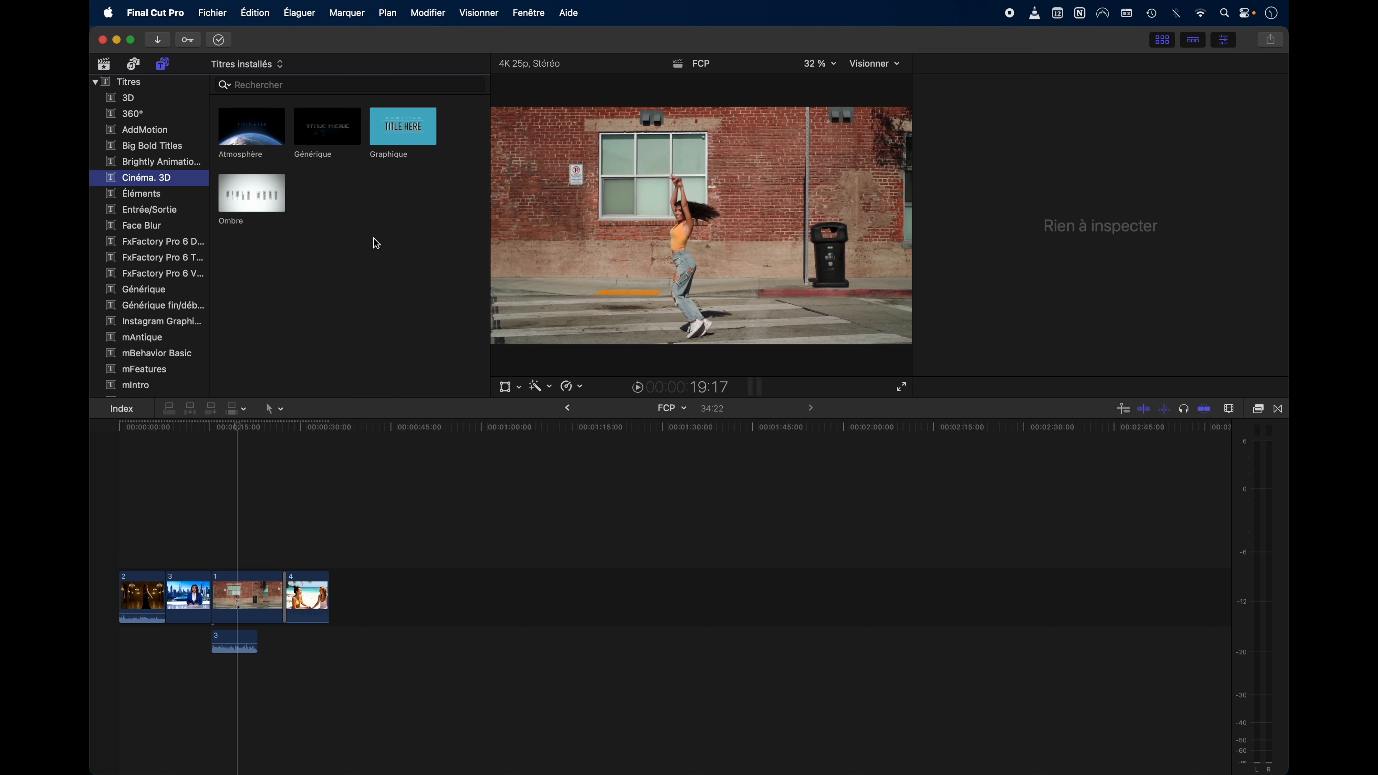
scroll(156, 297, "down", 10)
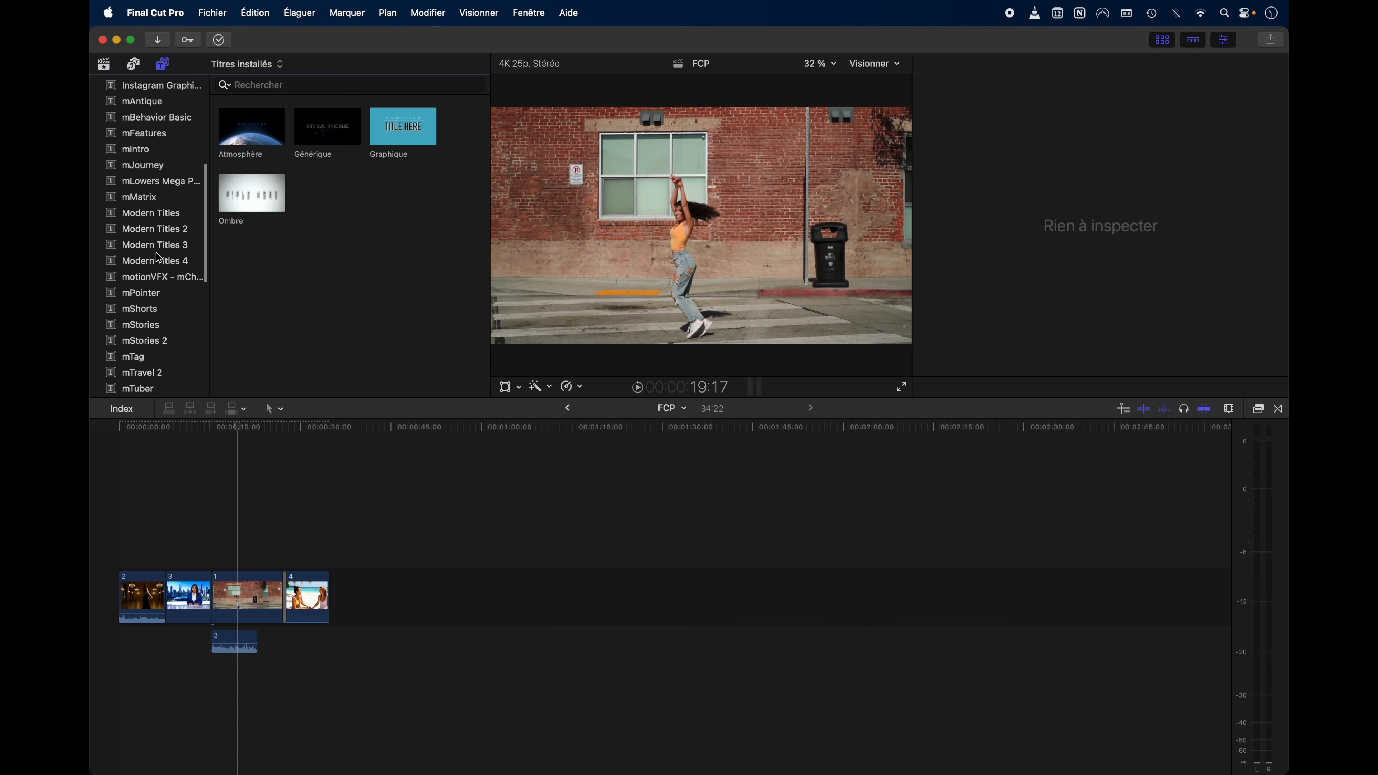
scroll(154, 230, "down", 5)
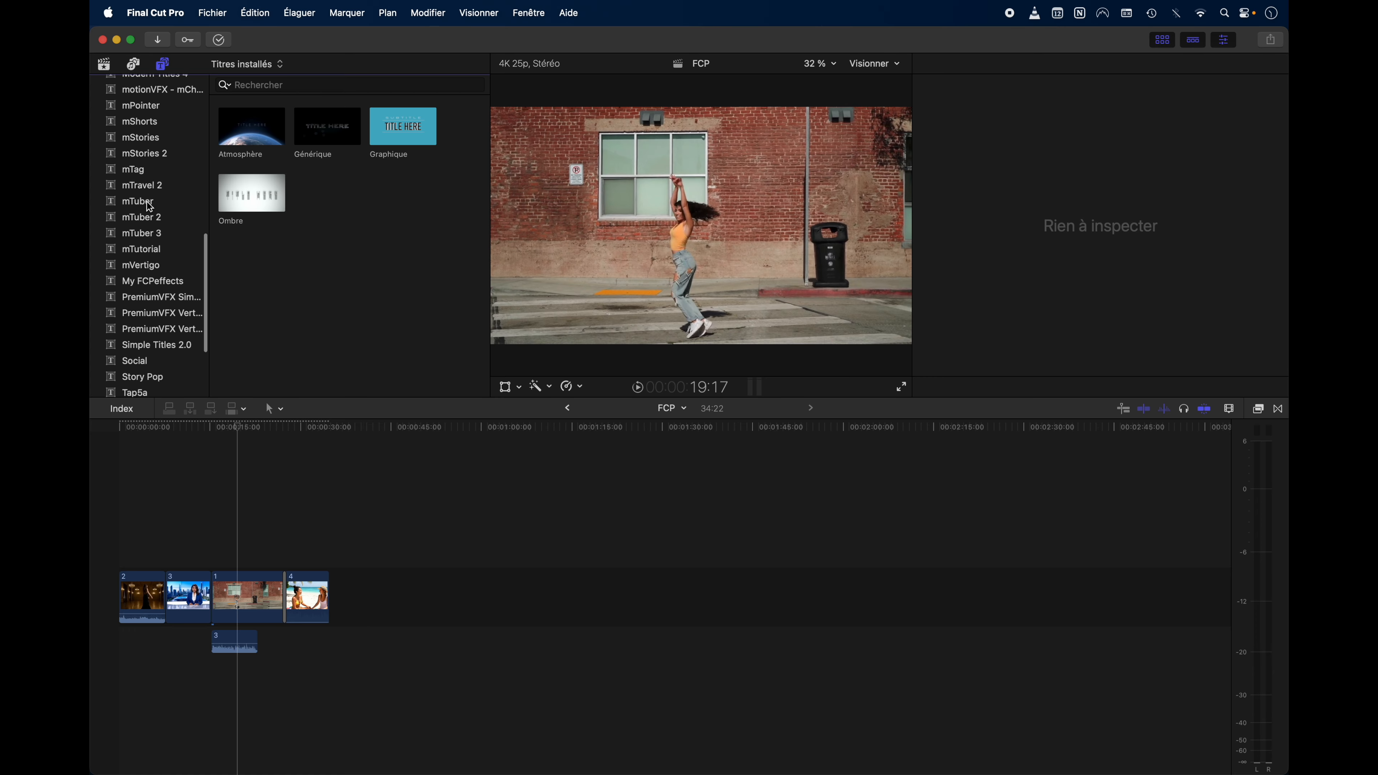
Try the Caption 02 title from mTuber above clip 1 at the playhead, play it back, and delete it.
left_click(149, 205)
left_click_drag(252, 300, 240, 508)
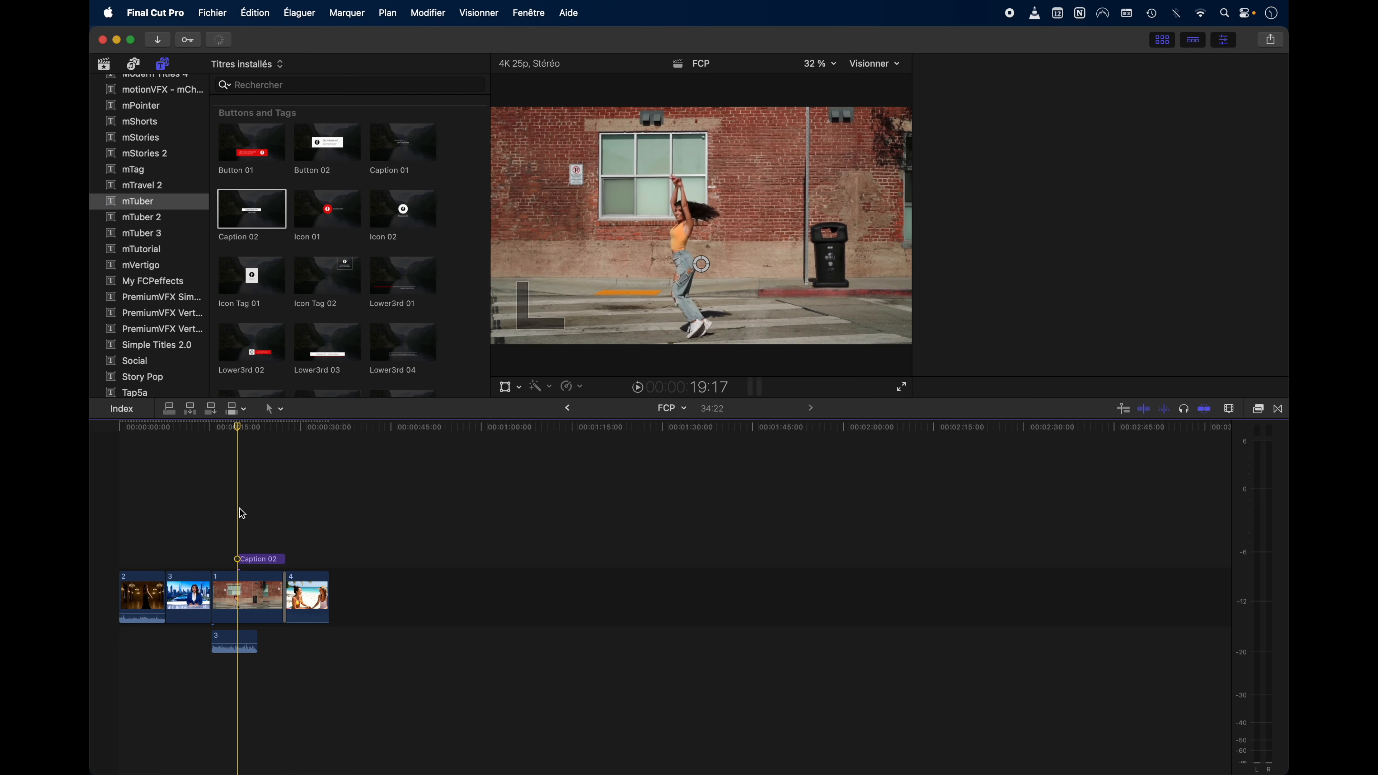
key("space")
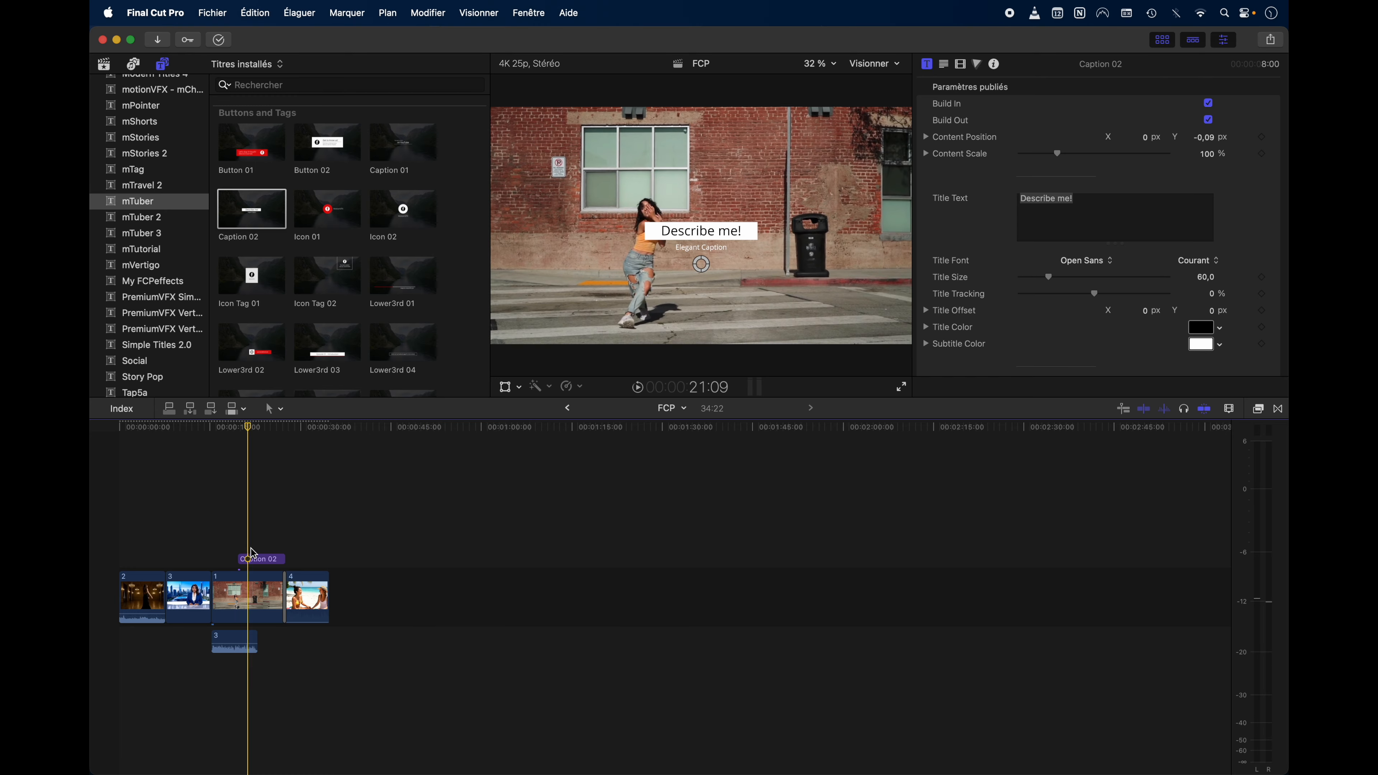
left_click(255, 559)
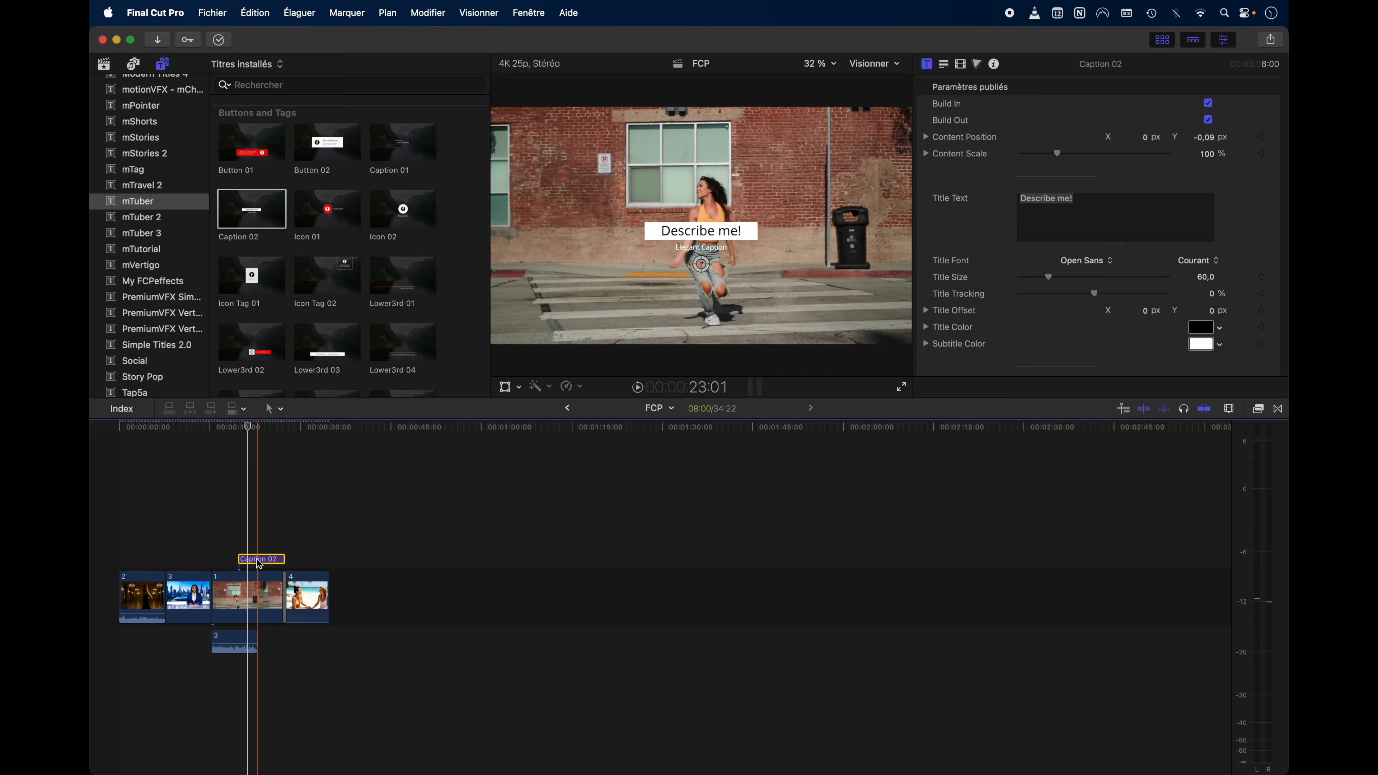
key("Delete")
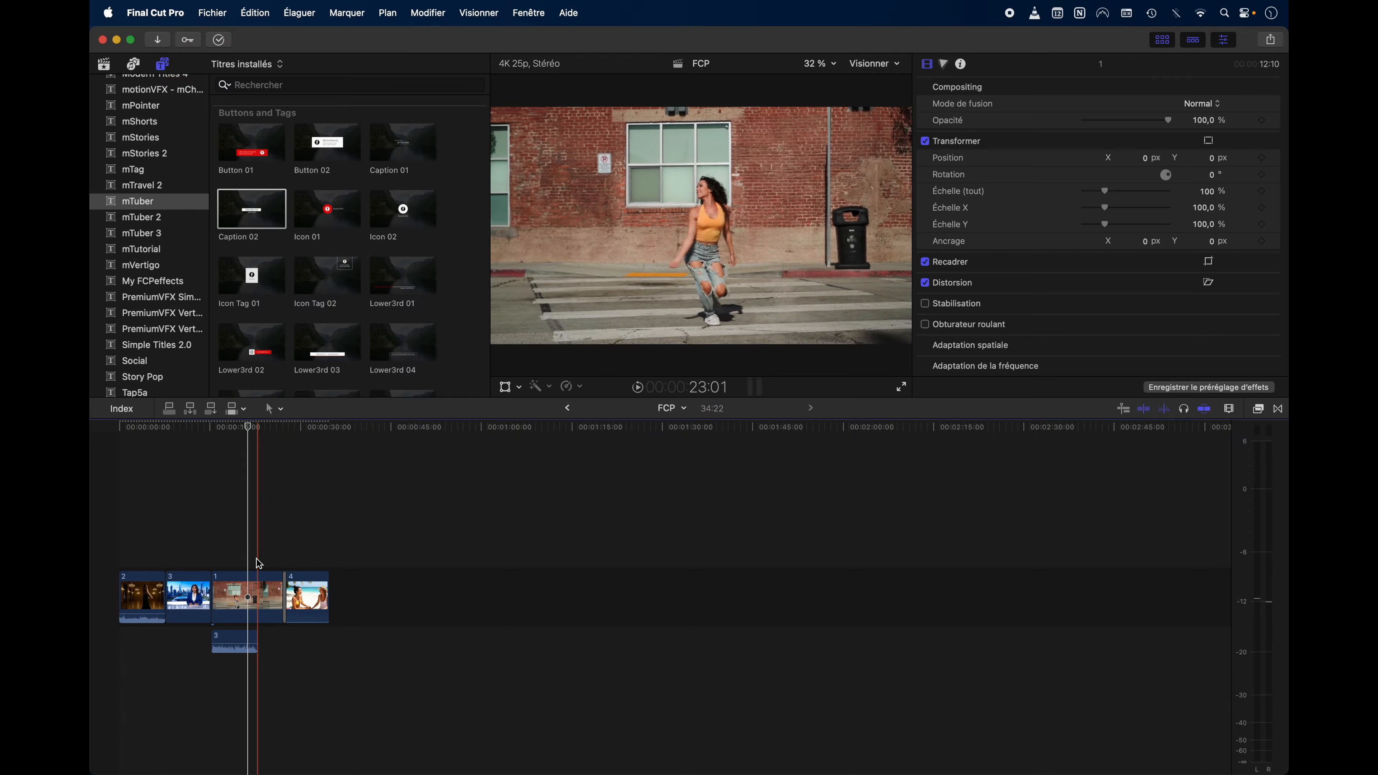
Delete the transition between clips 1 and 4, and try deleting clip 4, undoing only the clip deletion.
left_click(283, 586)
left_click(304, 597)
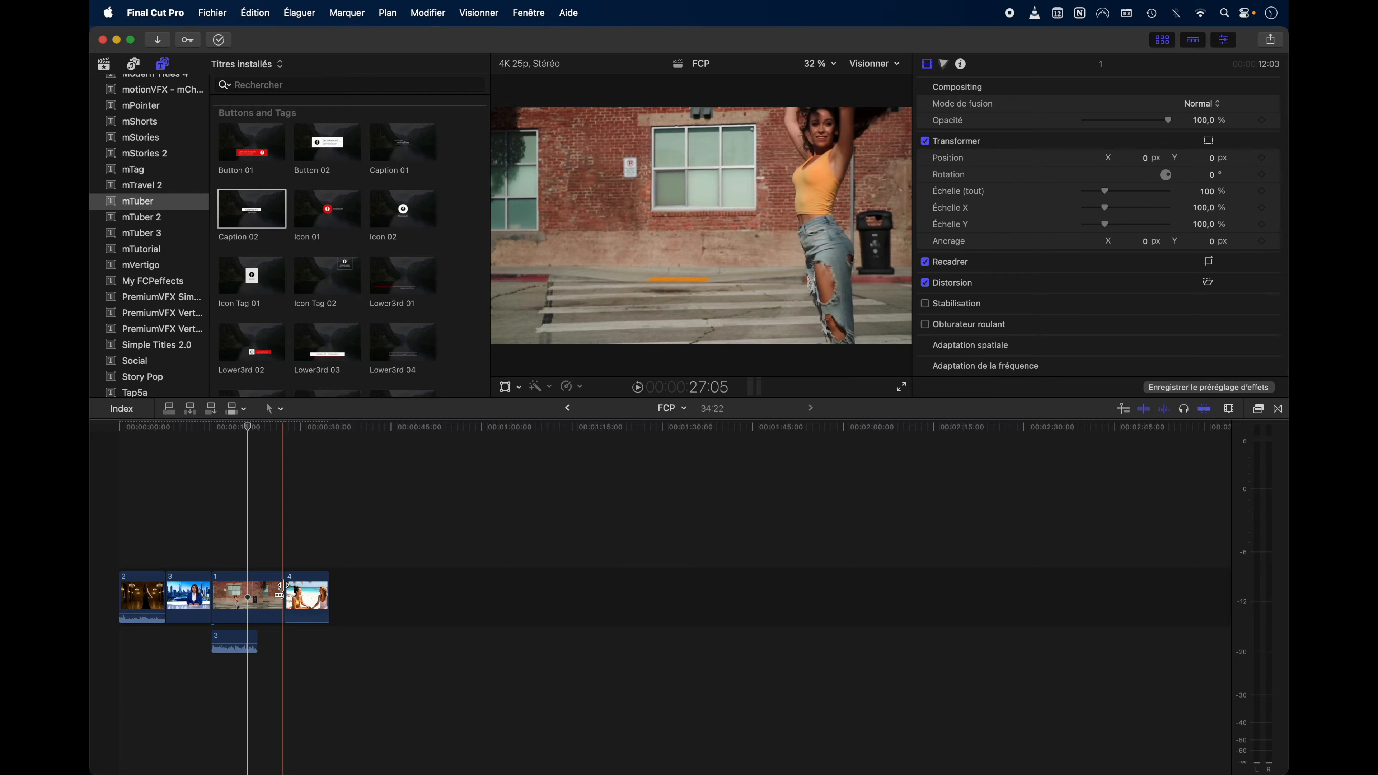
key("Delete")
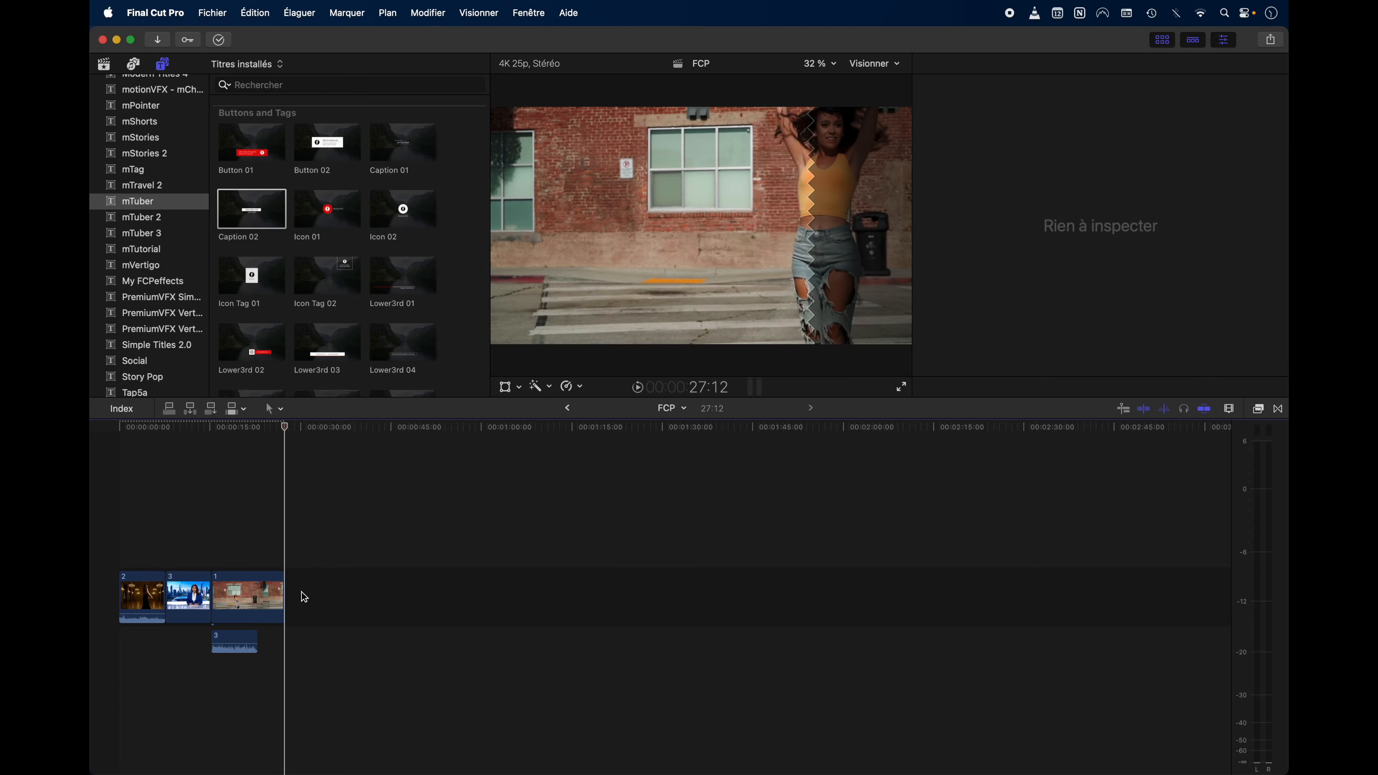
key("super+z")
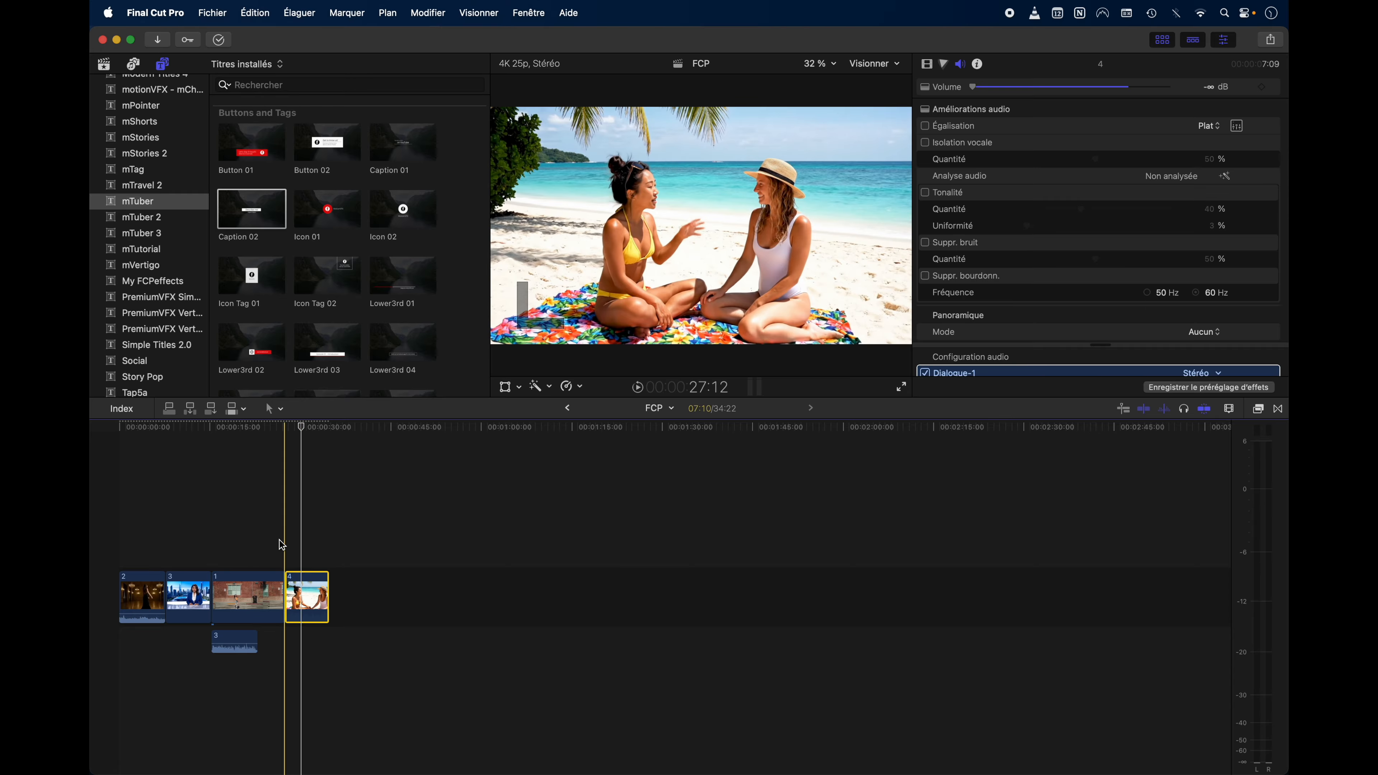
Switch the browser from the titles back to the YT Channel SA media library.
scroll(154, 149, "up", 15)
left_click(95, 81)
left_click(103, 67)
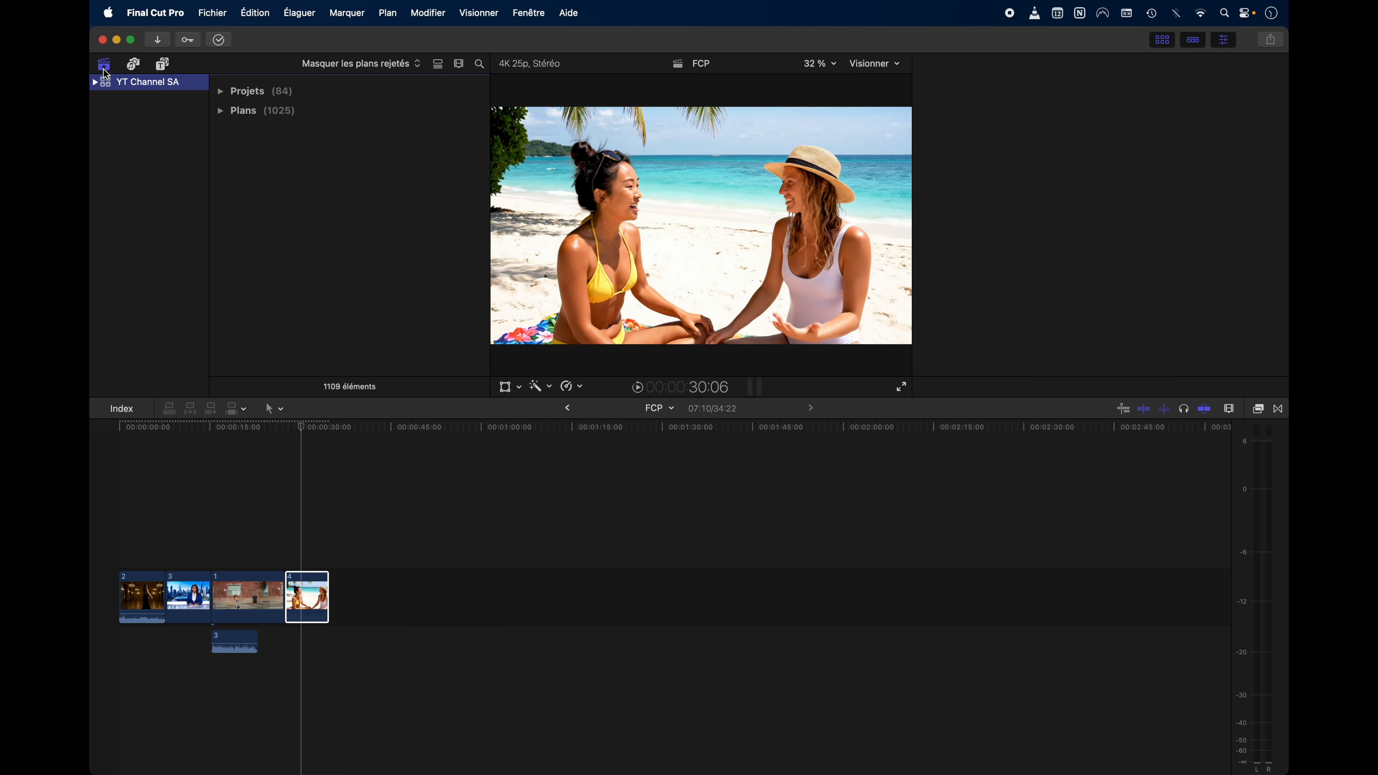
Speed up clip 3 with the fast (Rapide) 2x retiming option and play back the result.
left_click(206, 537)
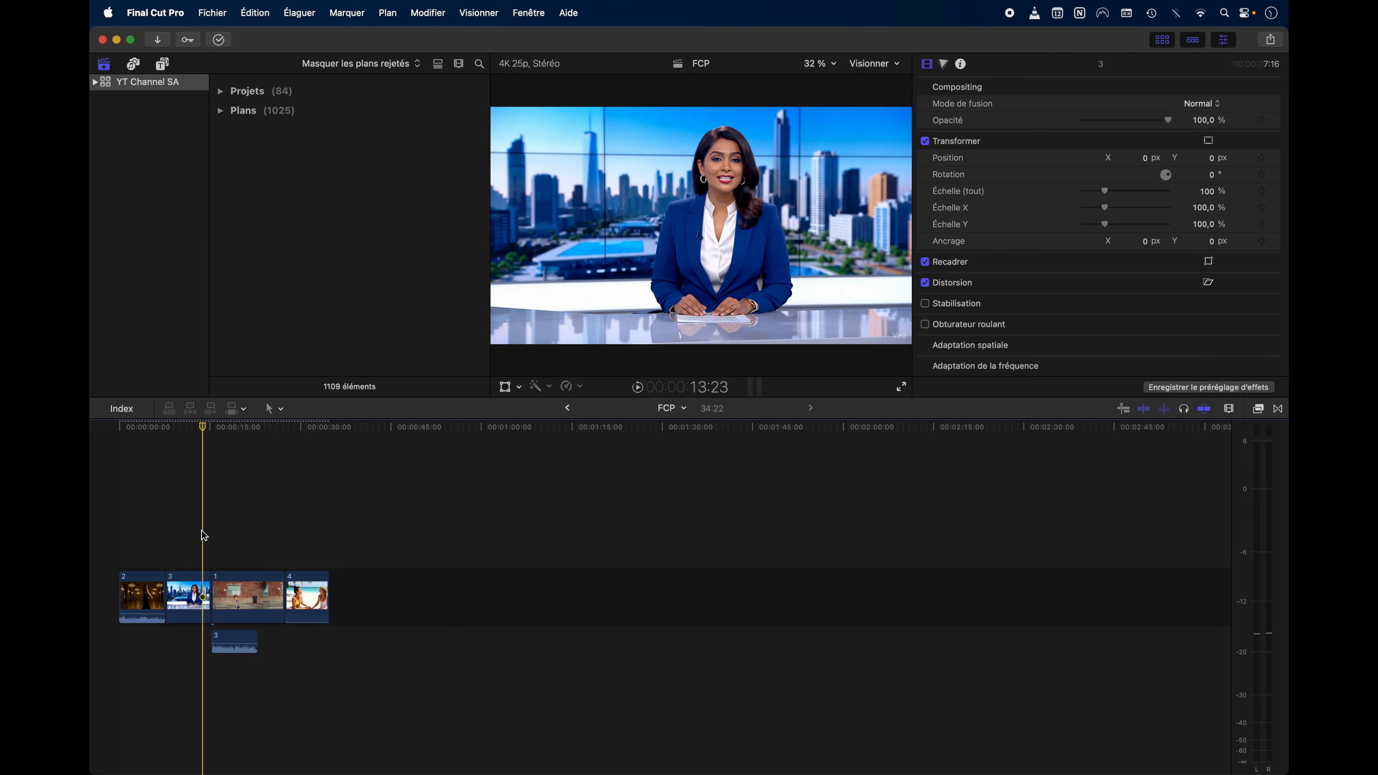
left_click(195, 599)
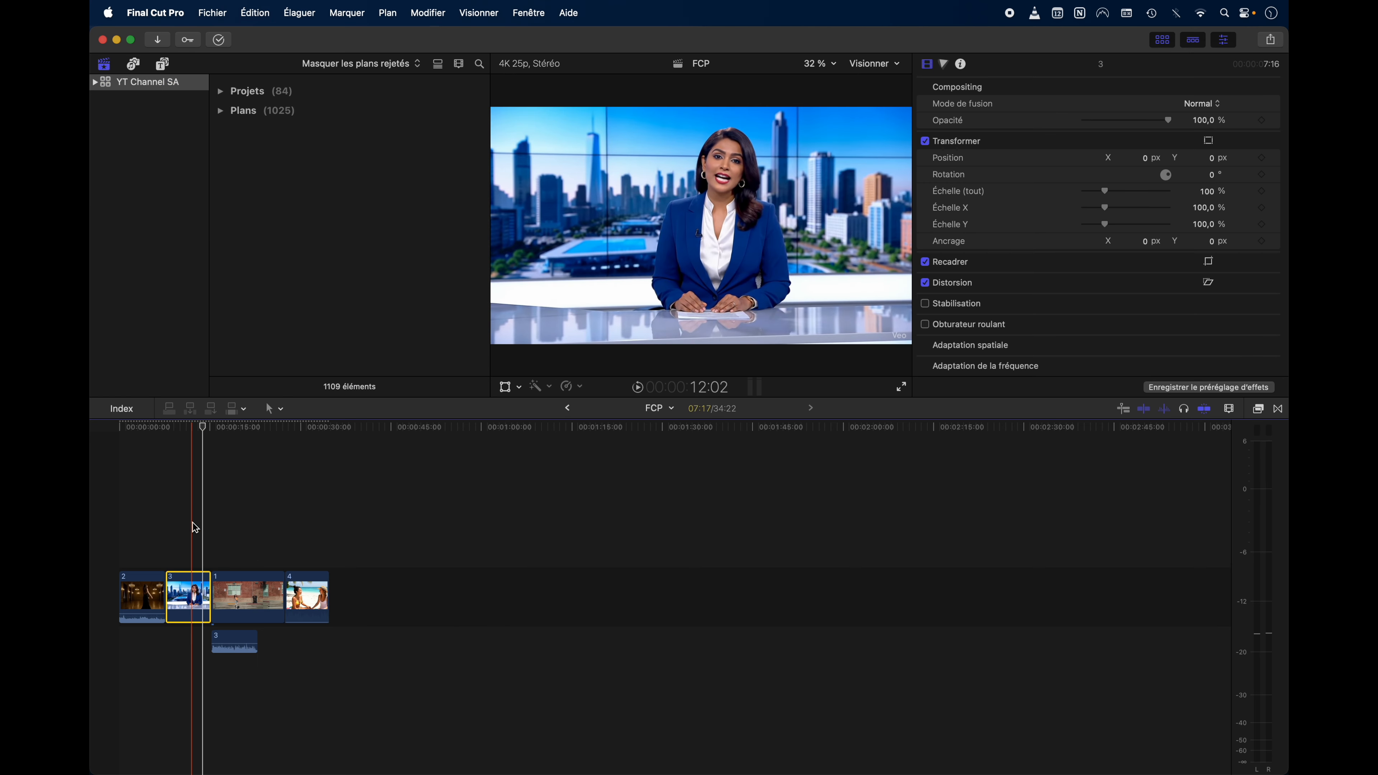
left_click(578, 387)
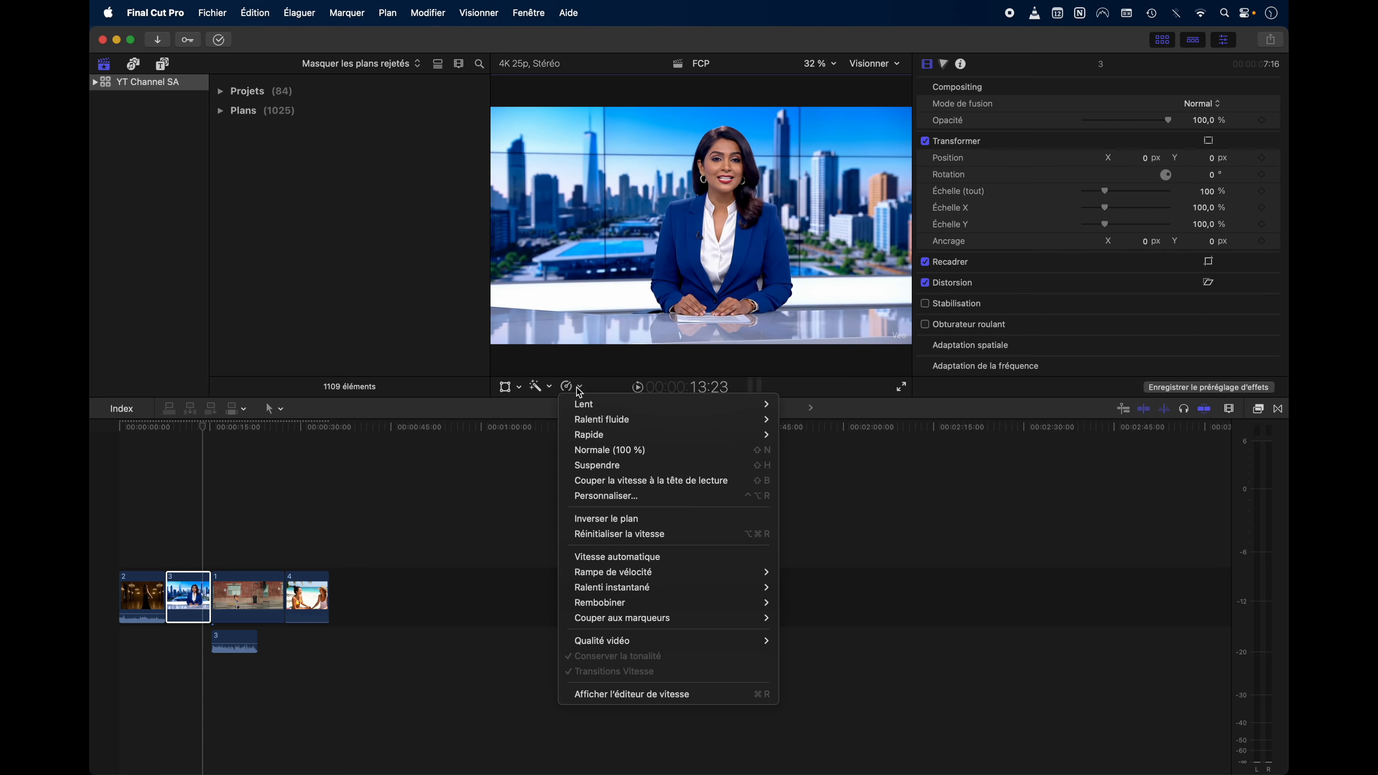
left_click(191, 599)
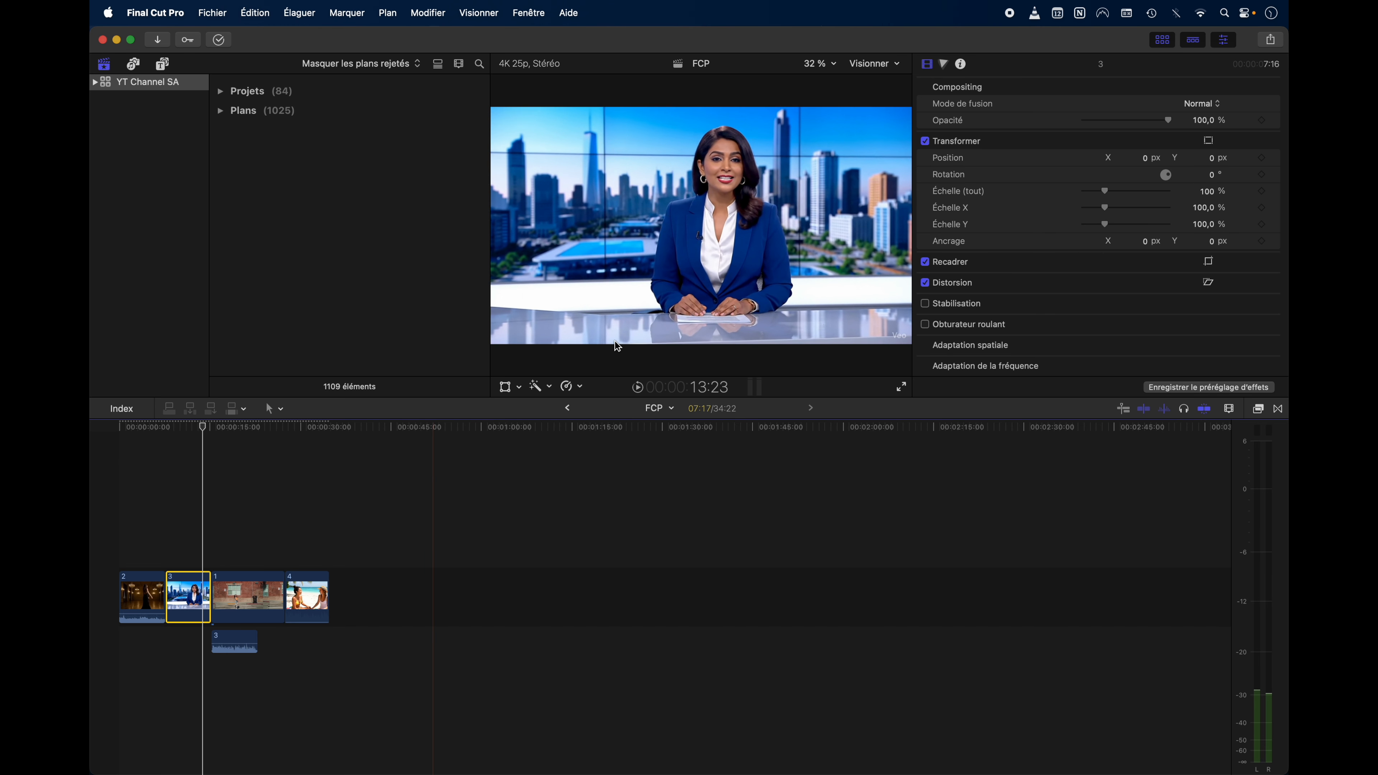
left_click(581, 388)
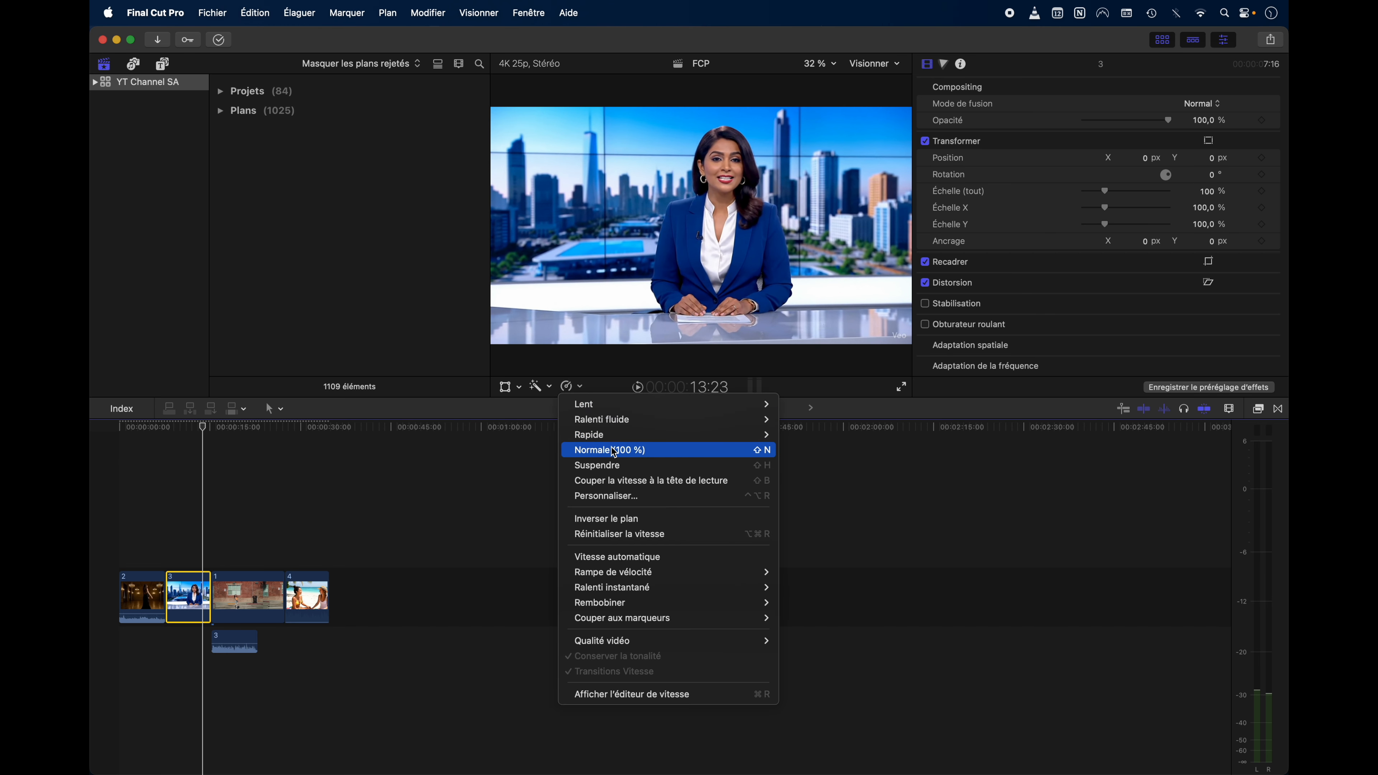
mouse_move(624, 437)
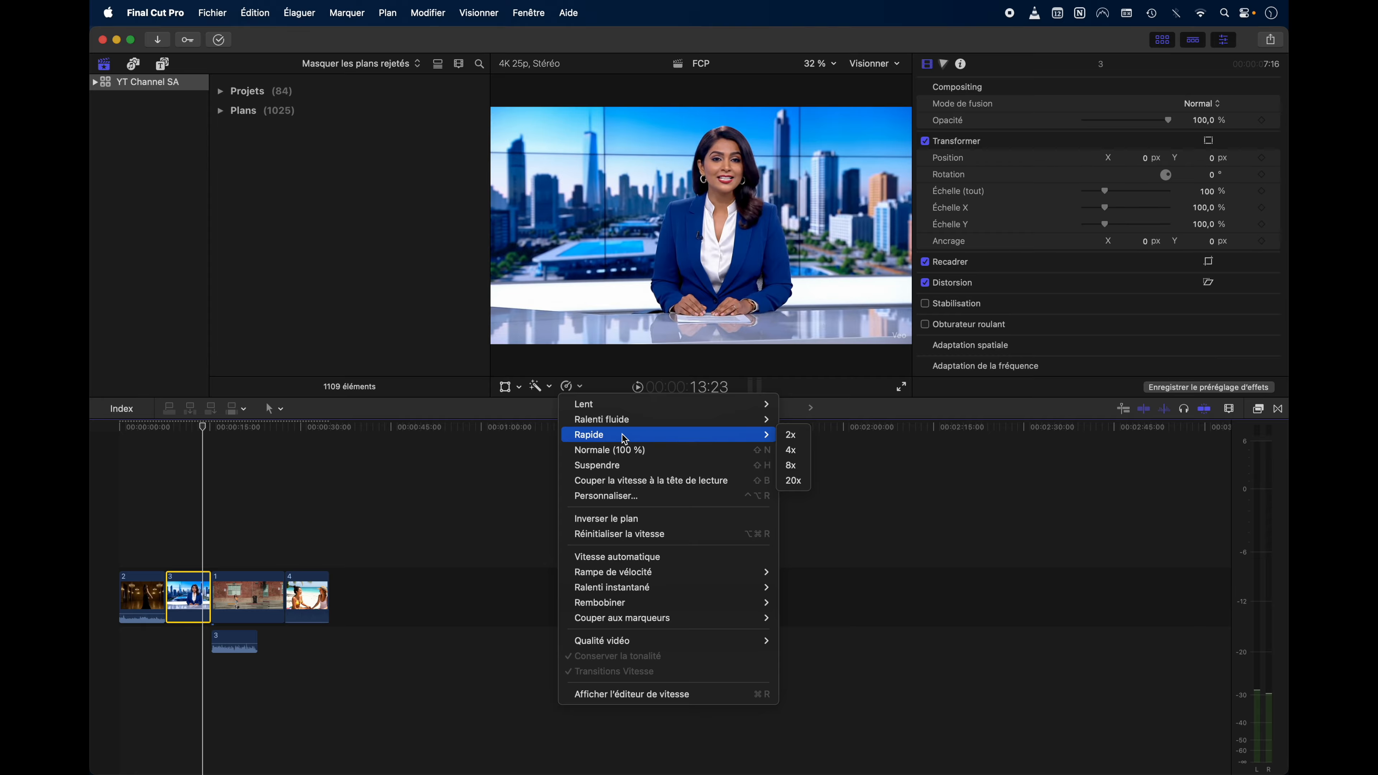
left_click(803, 455)
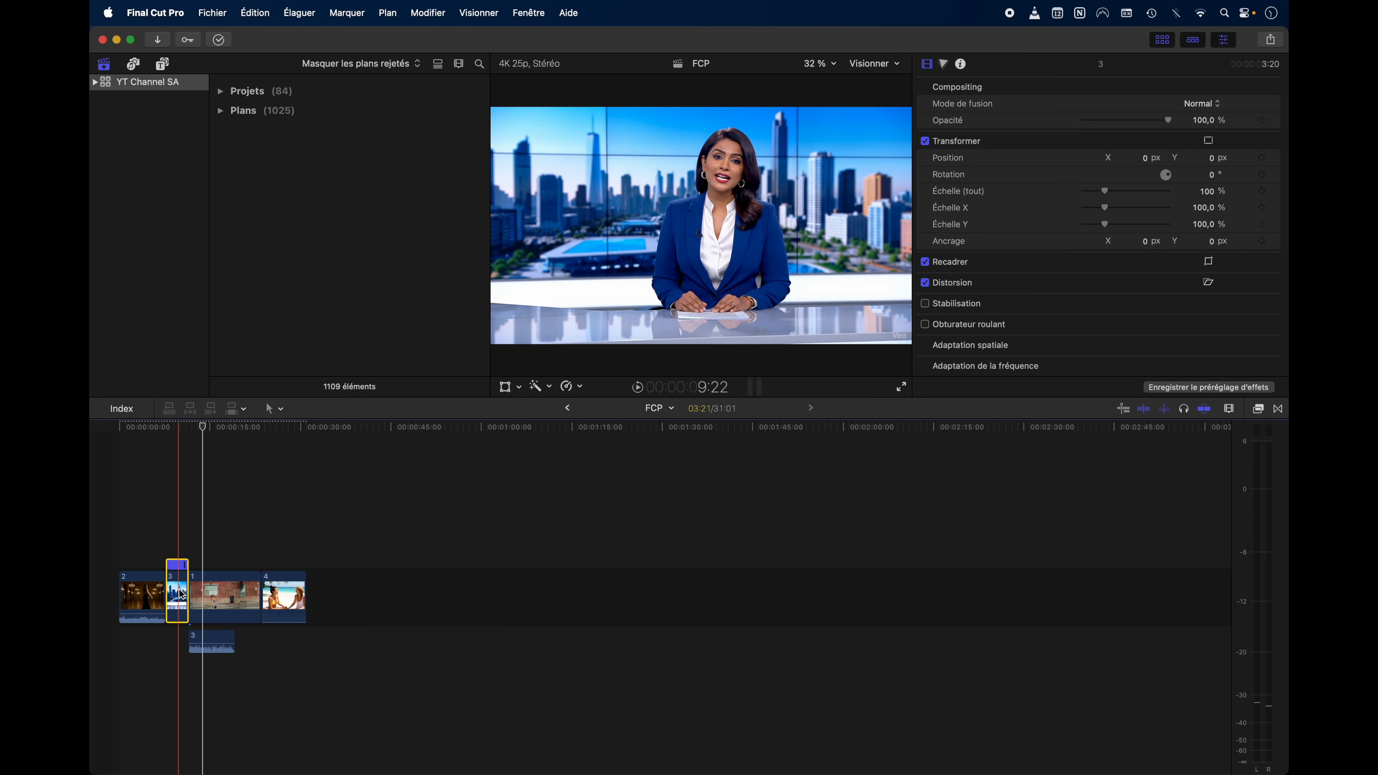
left_click(169, 529)
key("space")
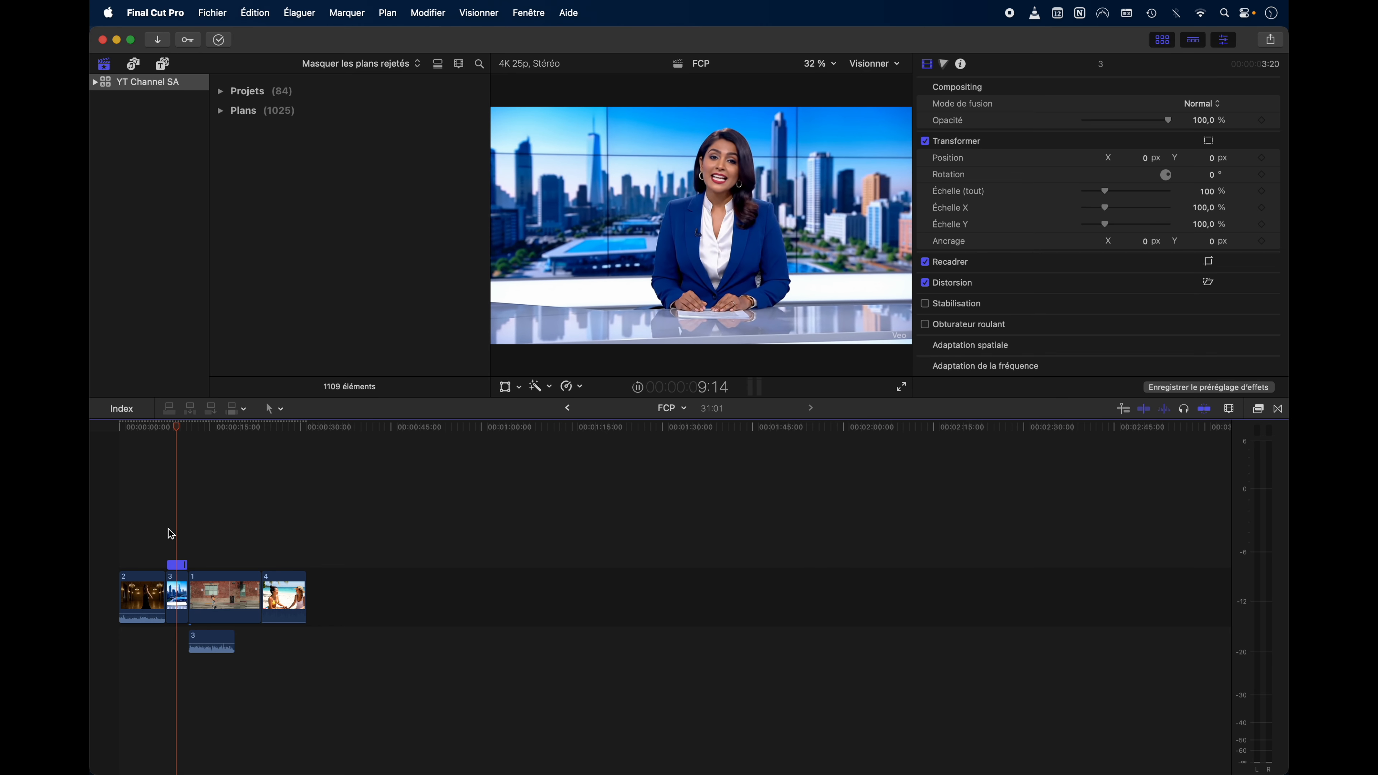
key("space")
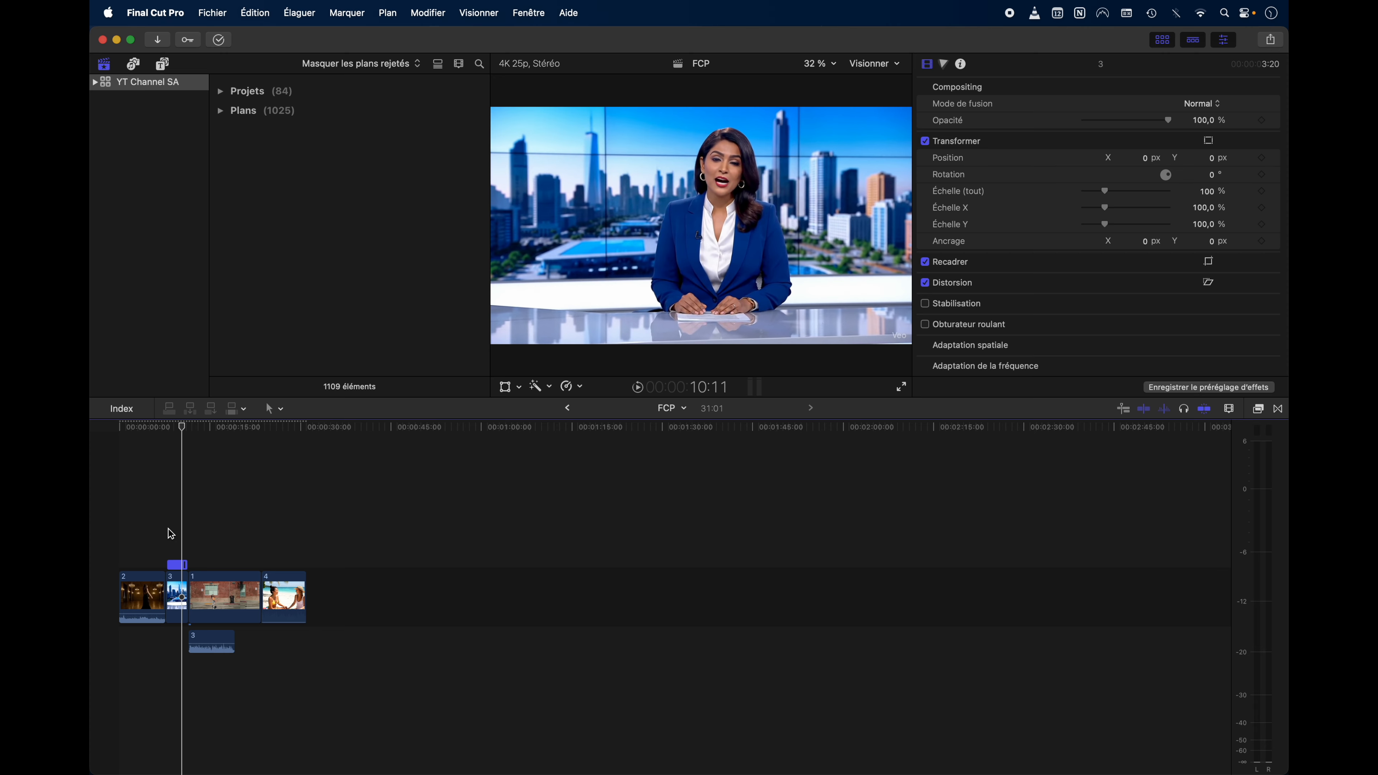
Reset the speed of clip 3 to Normale (100 %).
left_click(177, 595)
left_click(580, 387)
mouse_move(636, 435)
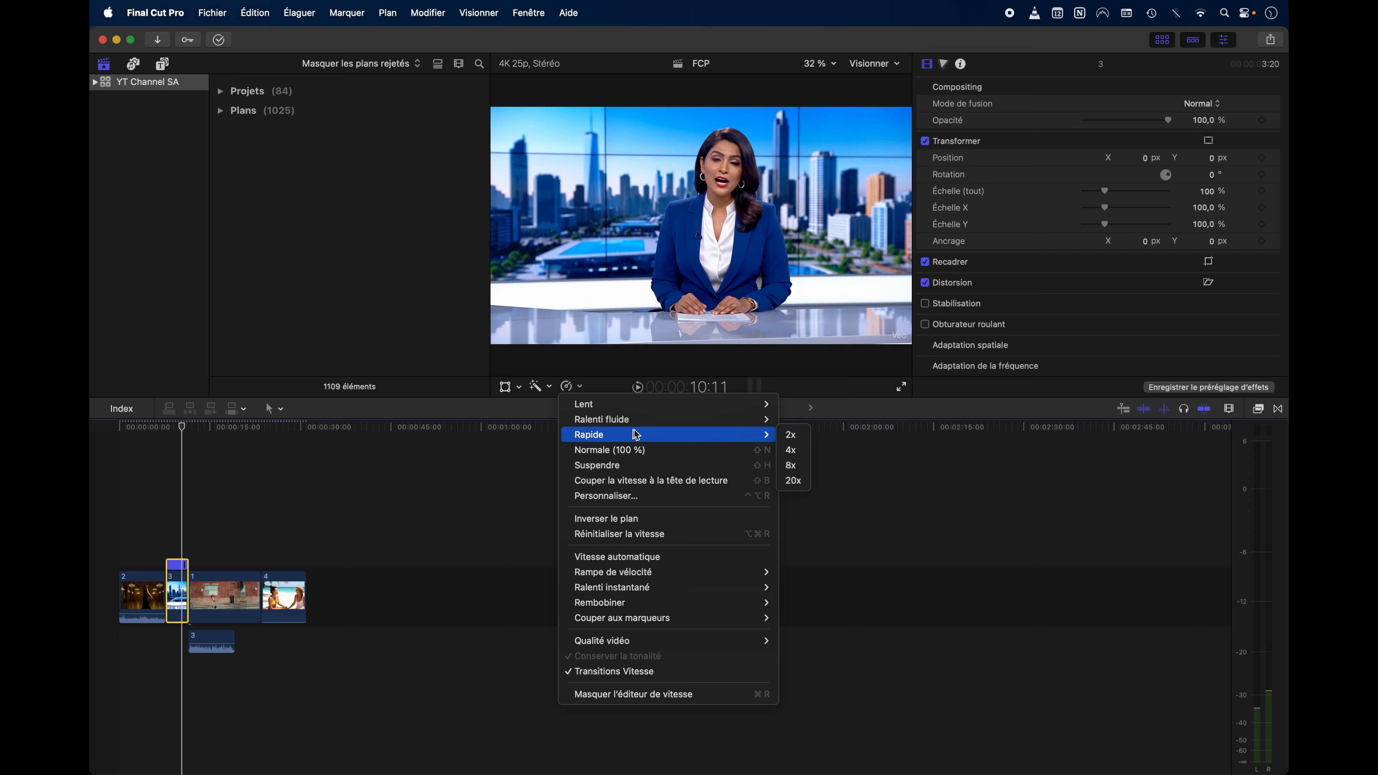
left_click(658, 450)
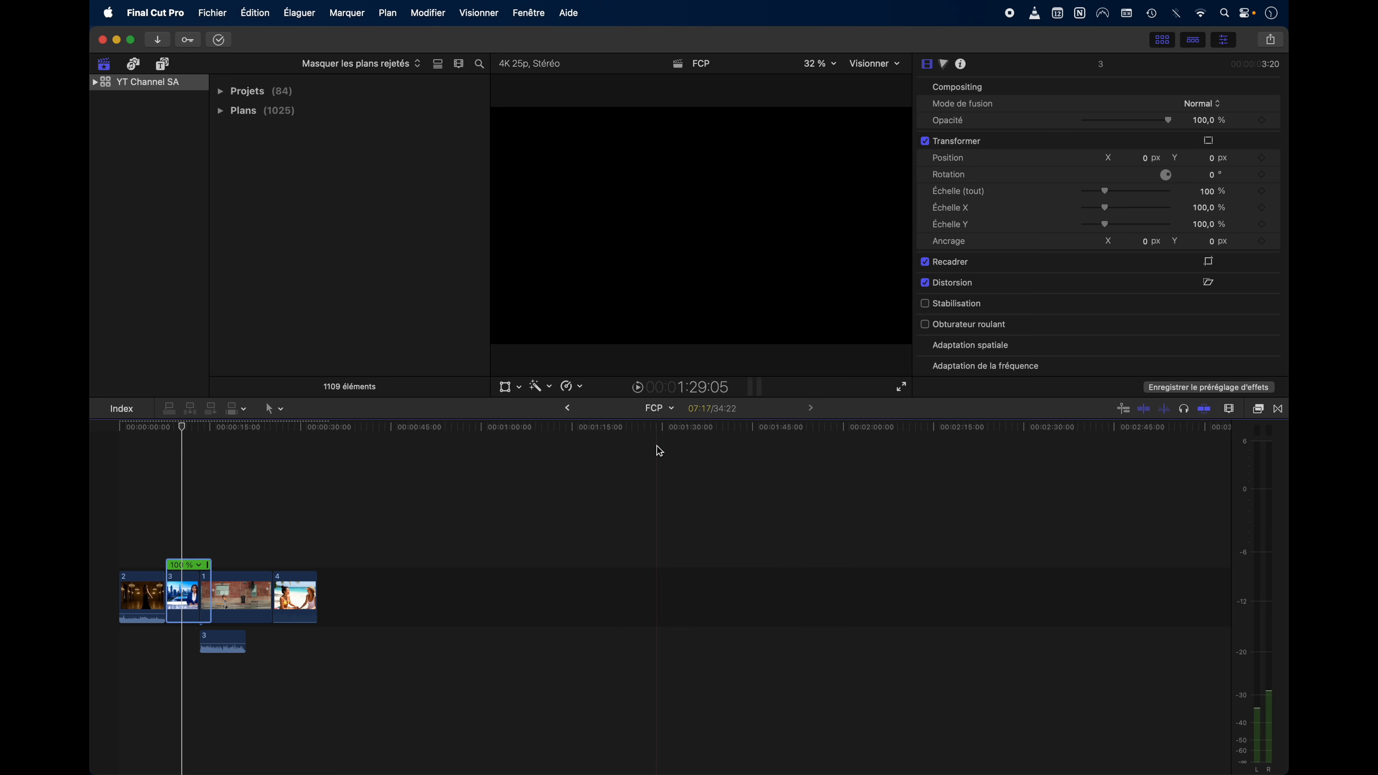
left_click(579, 389)
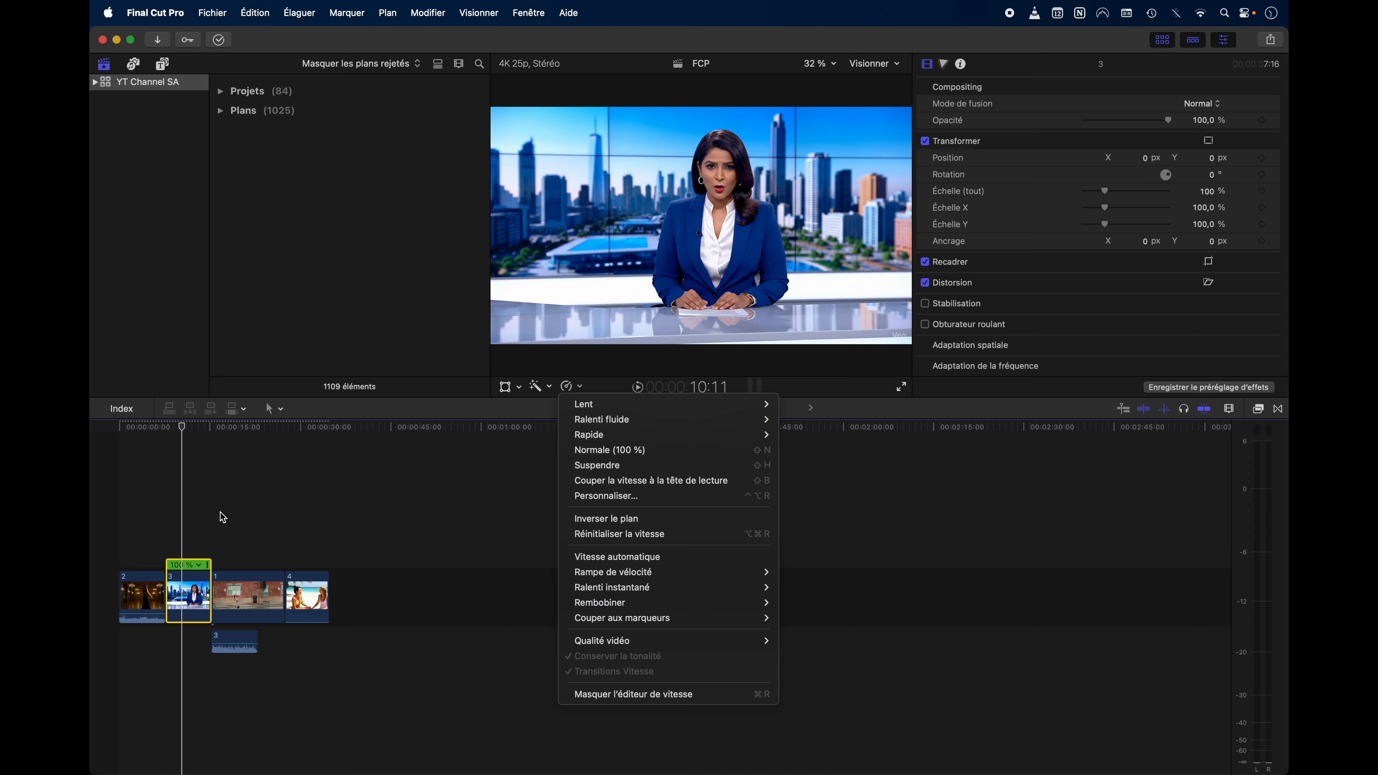
left_click(190, 523)
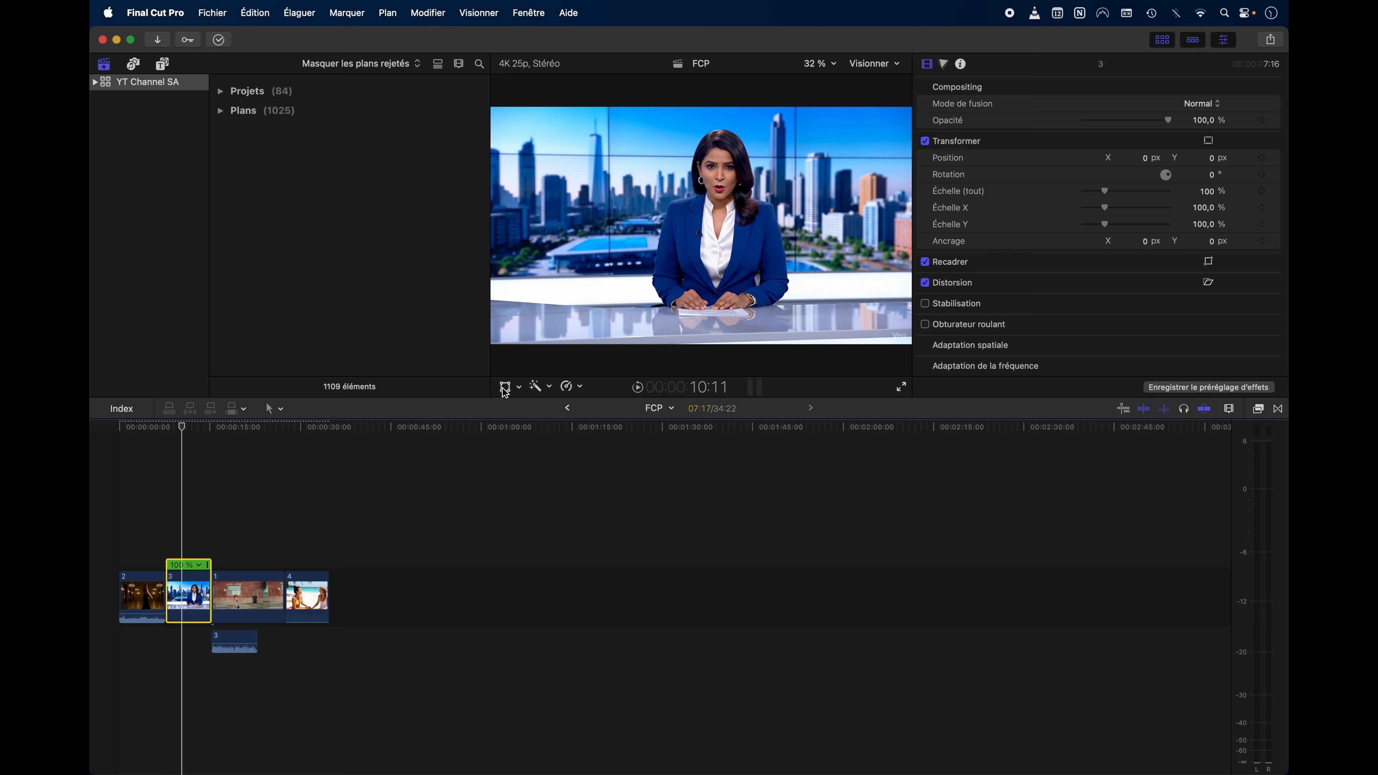
Transform clip 3 to a scale of about 75.45 % and position it at about X -146.6 px, Y -218.2 px.
left_click(518, 388)
left_click(553, 404)
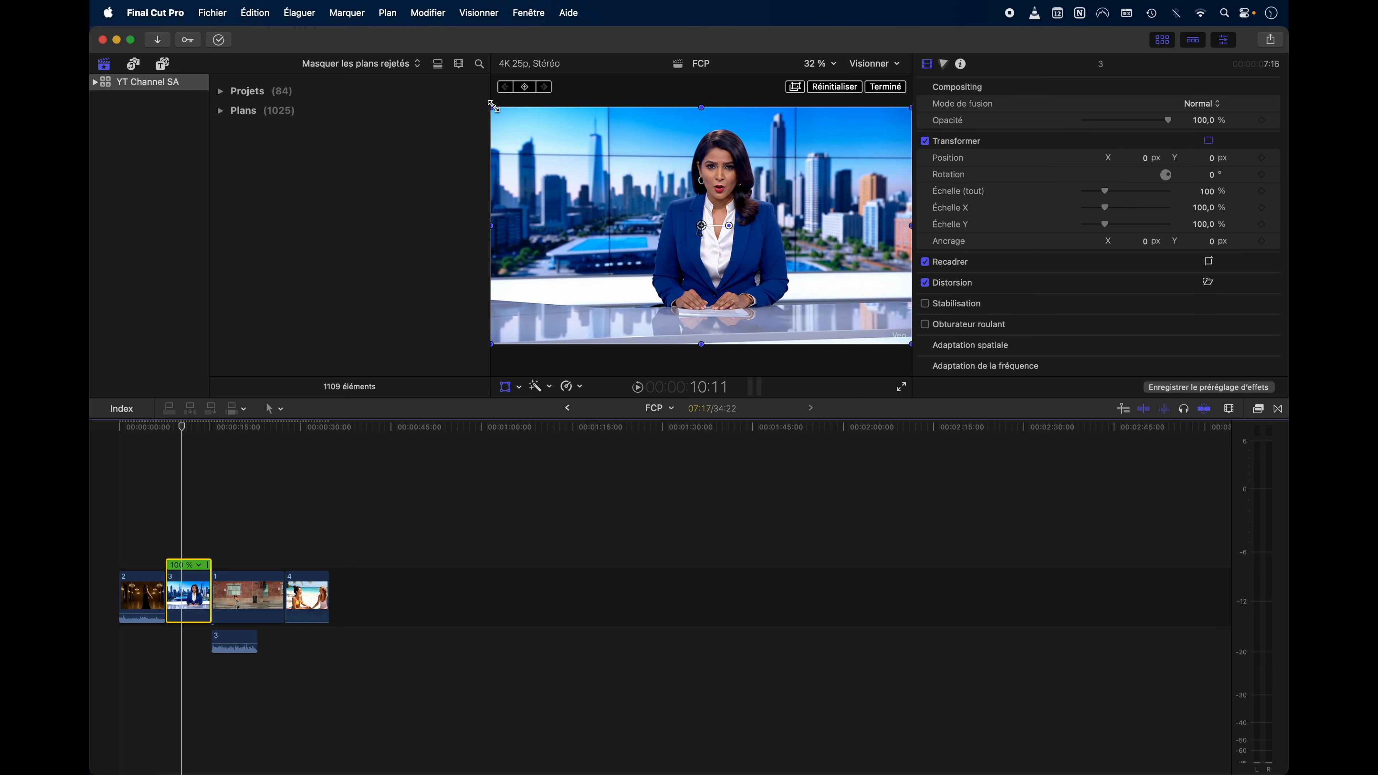
left_click_drag(492, 109, 543, 139)
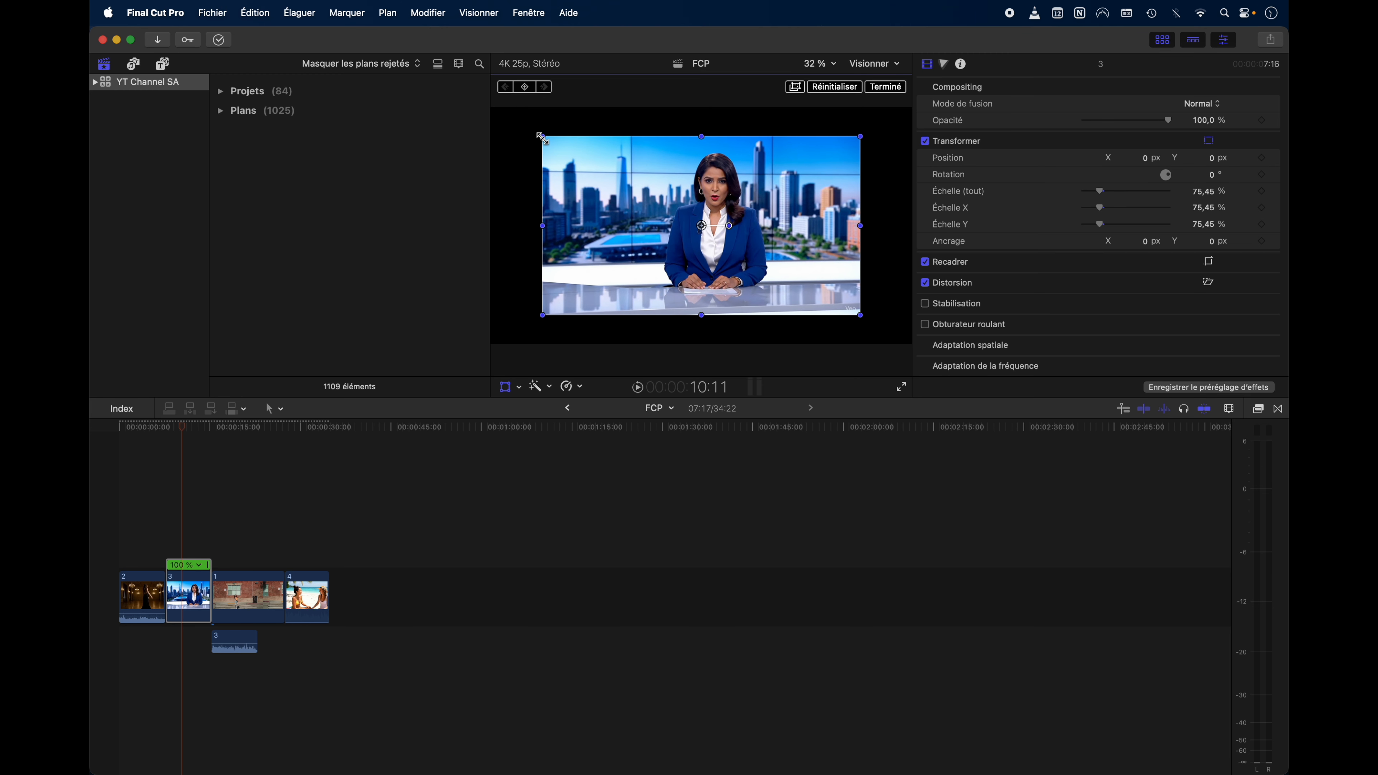
mouse_move(694, 243)
left_mouse_down()
mouse_move(735, 244)
mouse_move(684, 206)
mouse_move(686, 252)
left_mouse_up()
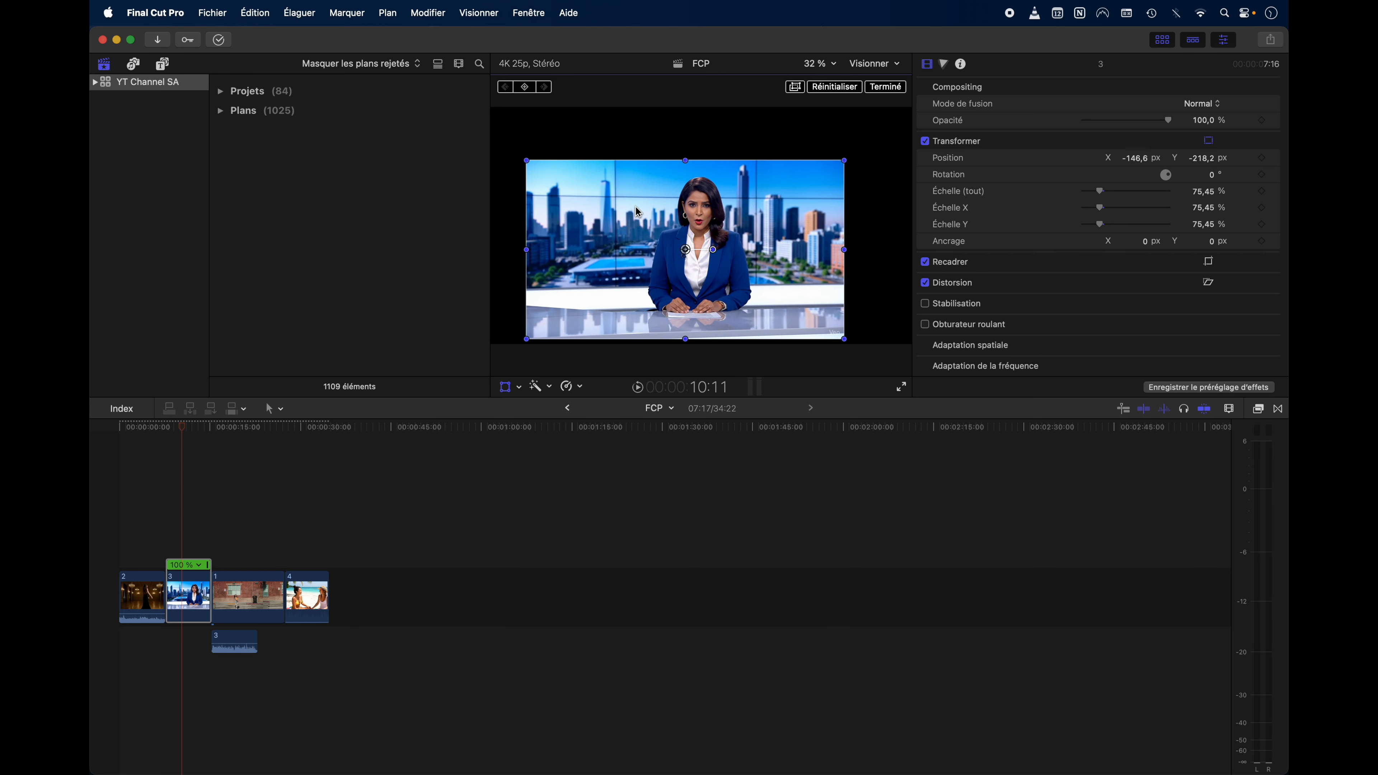
left_click(885, 87)
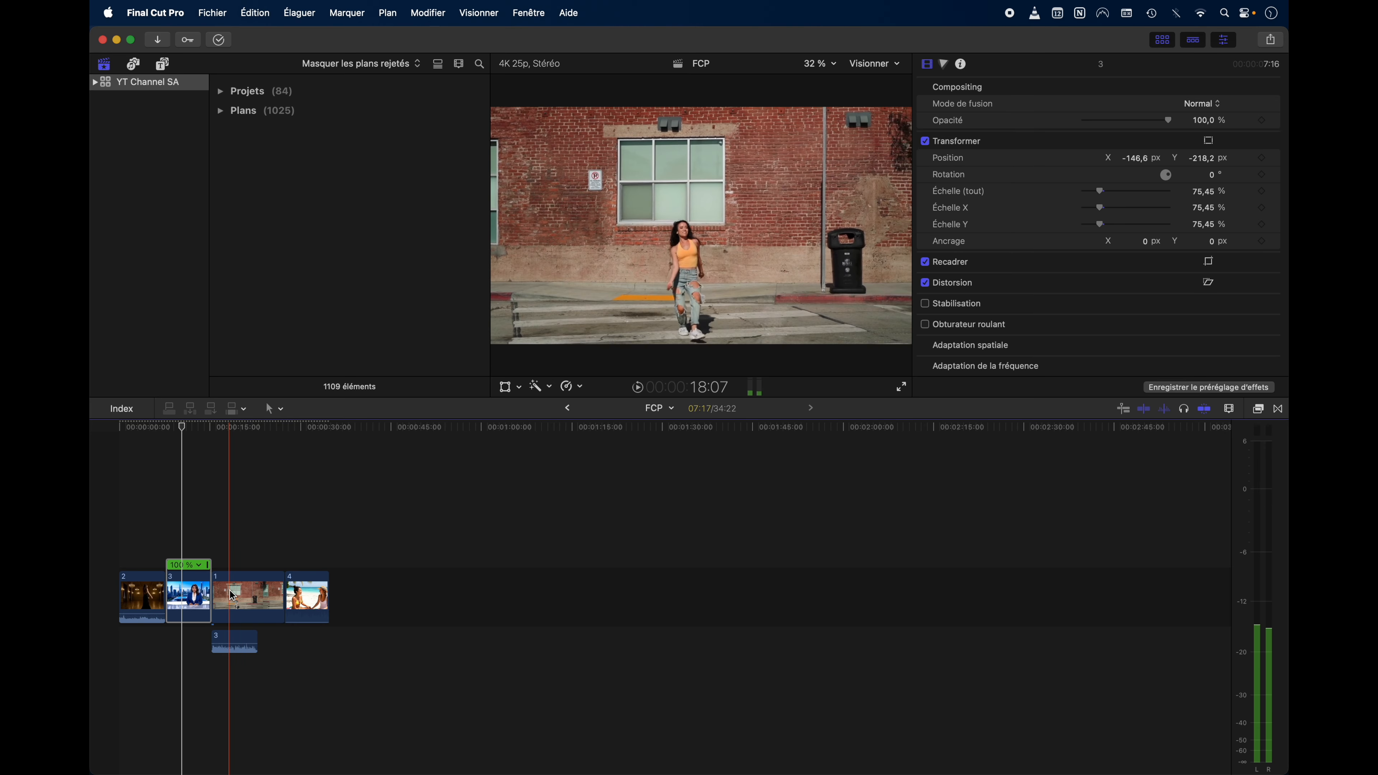
Stack clip 3 above clip 4, then shrink clip 4 slightly and move it toward the frame's upper-right corner.
left_click_drag(317, 587, 189, 537)
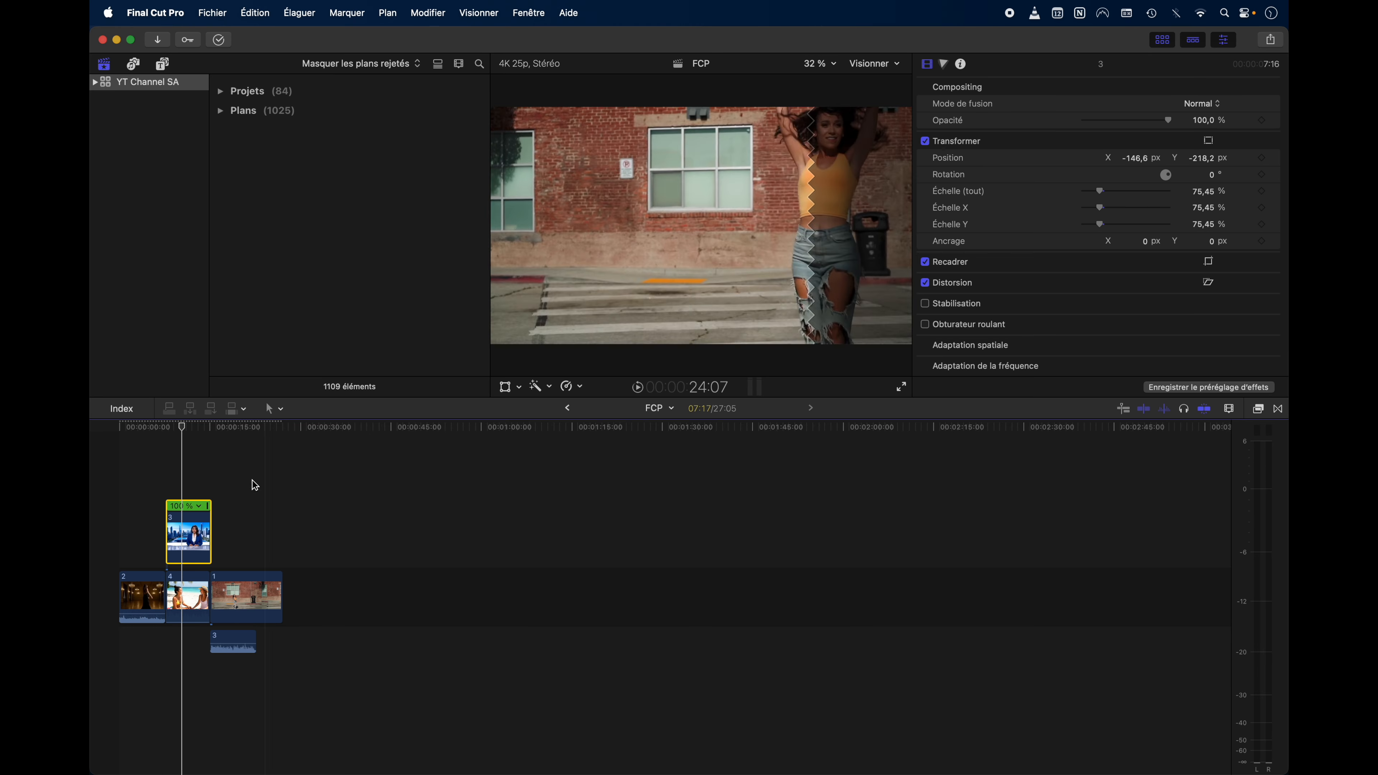
left_click(188, 596)
left_click(508, 389)
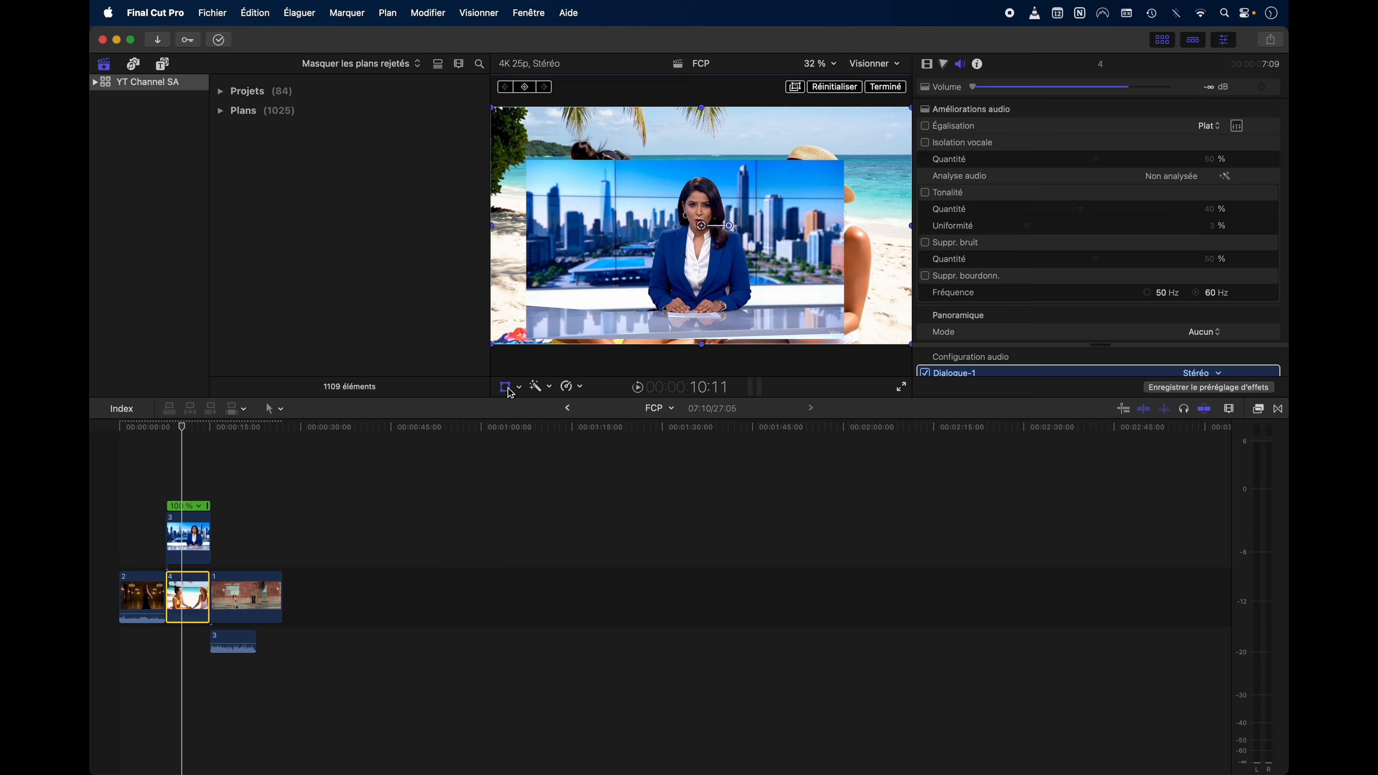
left_click_drag(910, 111, 873, 128)
left_click_drag(718, 220, 794, 170)
Reposition clip 3 toward the frame's lower-left corner, at about X -826.3 px, Y -413.2 px.
left_click(189, 538)
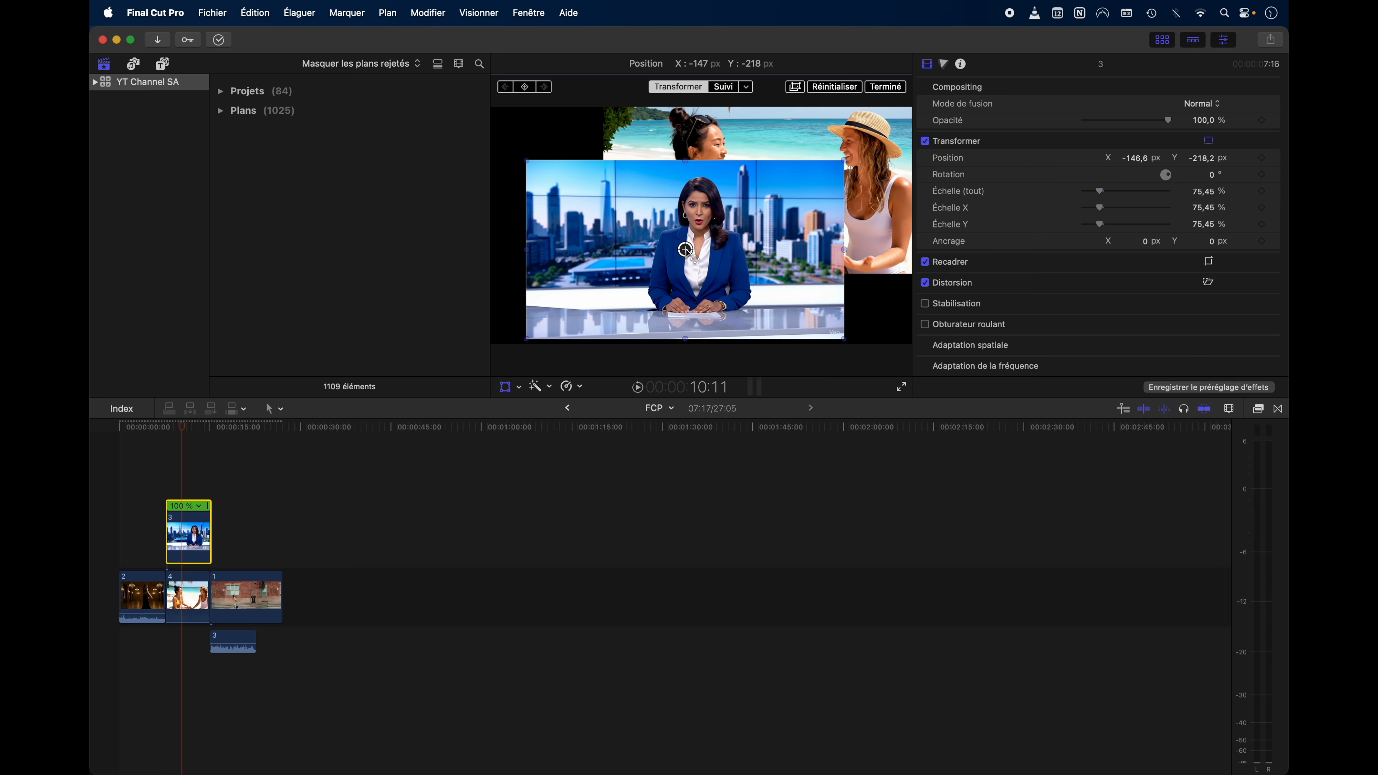
left_click_drag(688, 252, 610, 271)
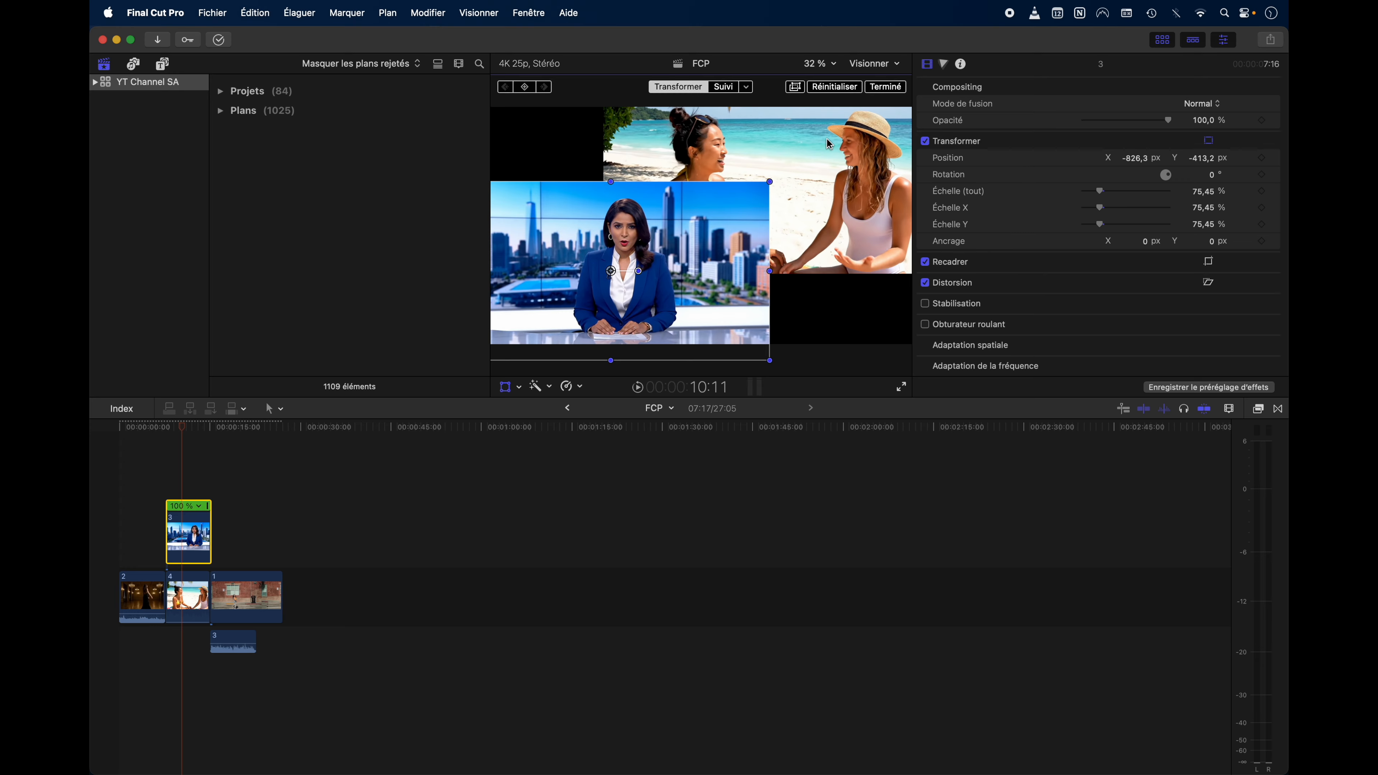
left_click(886, 88)
key("Home")
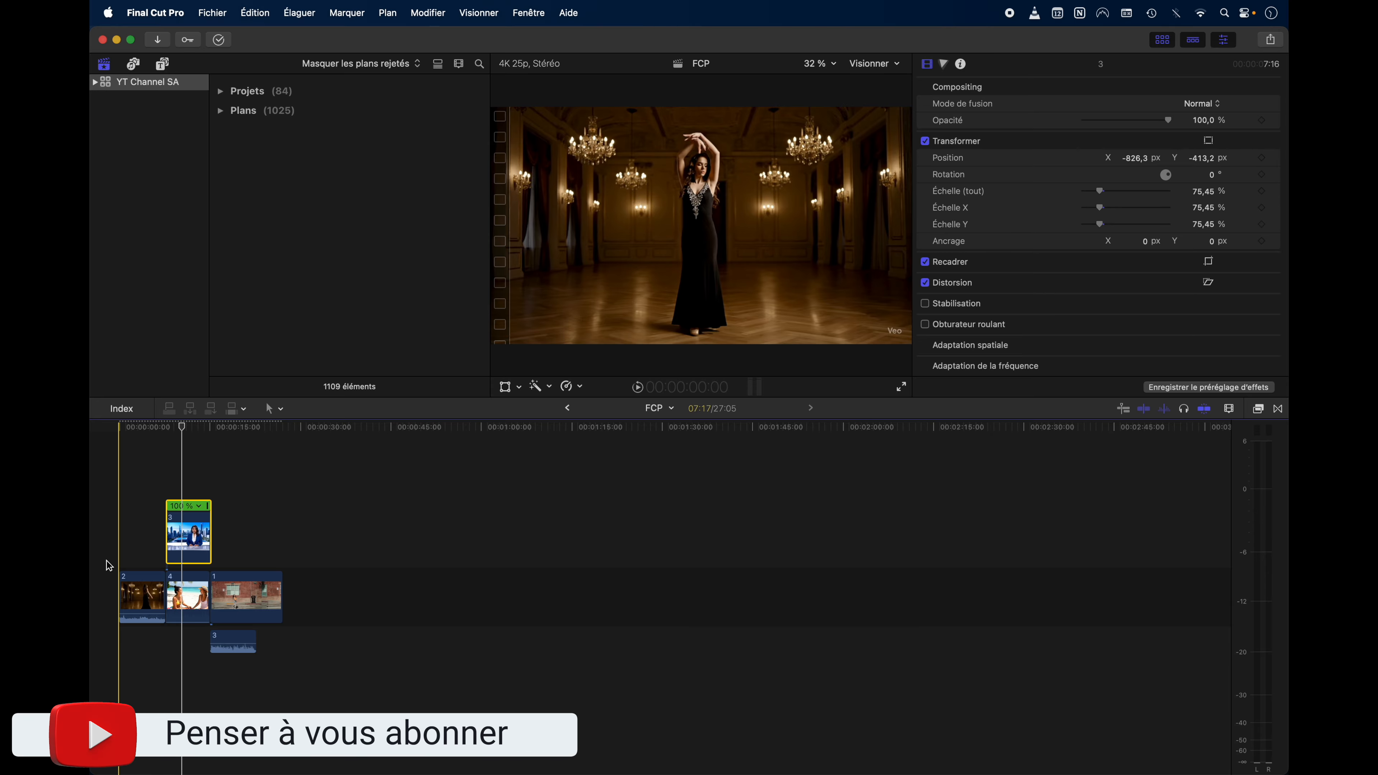
Lower the volume of clip 2 to -9.4 dB.
left_click(190, 545)
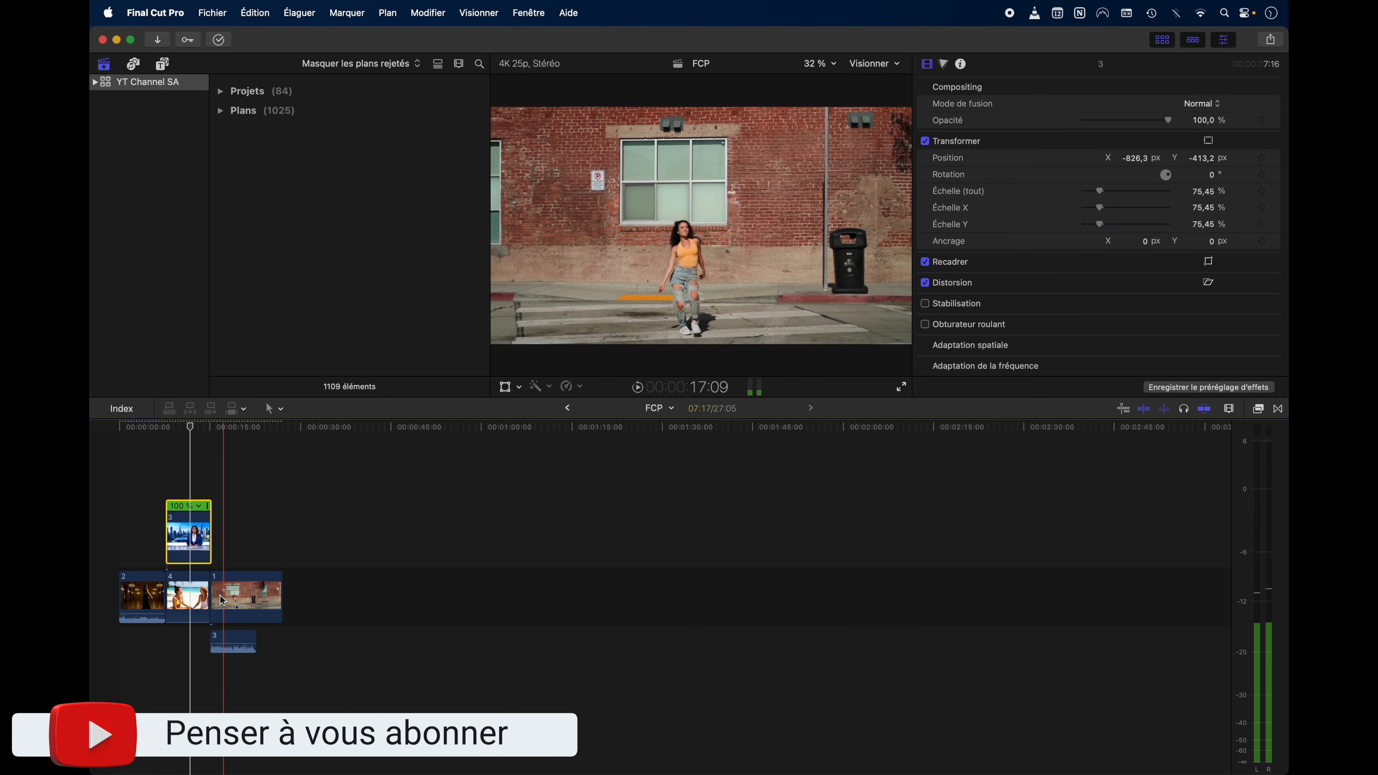
left_click(142, 597)
left_click(144, 589)
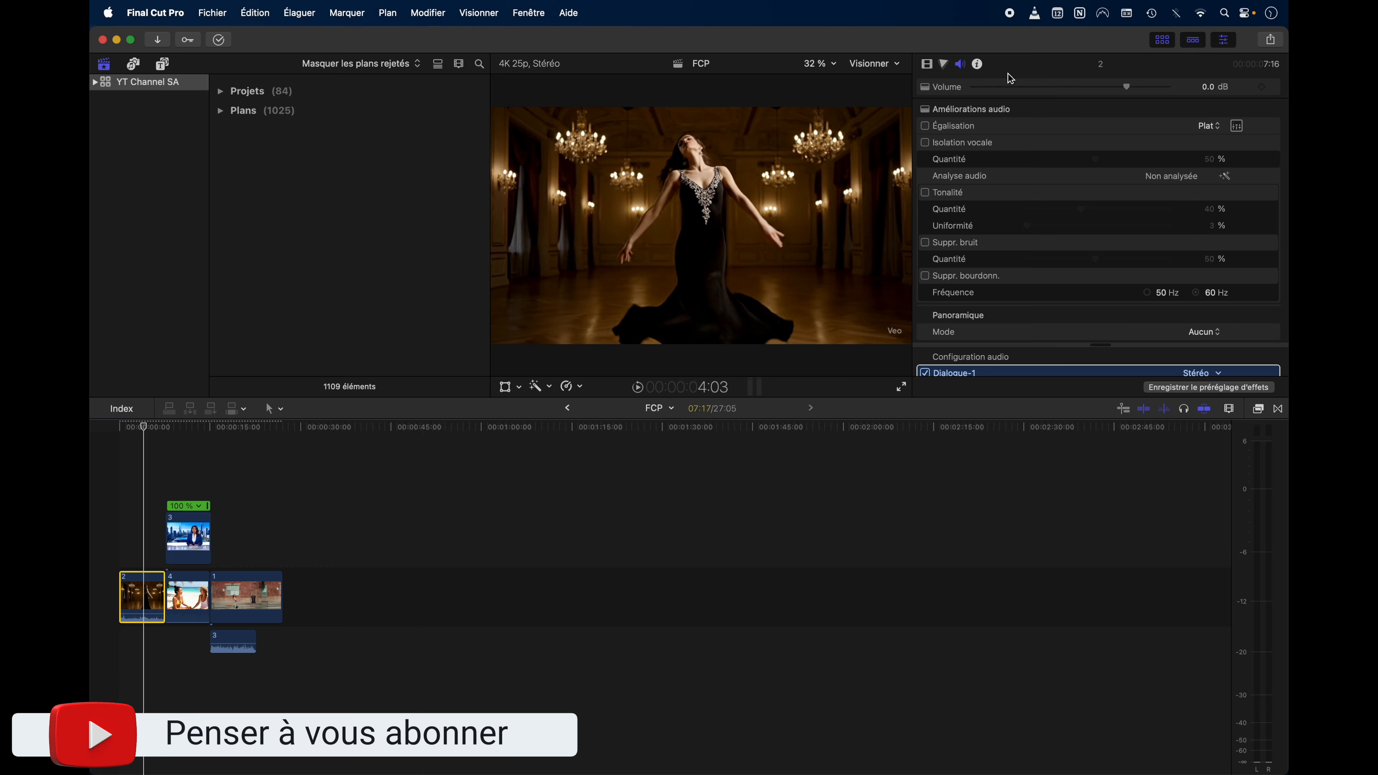
left_click_drag(1132, 97, 1091, 94)
Look through the audio enhancement and colour correction settings available for clip 2.
scroll(948, 162, "down", 2)
scroll(926, 153, "up", 2)
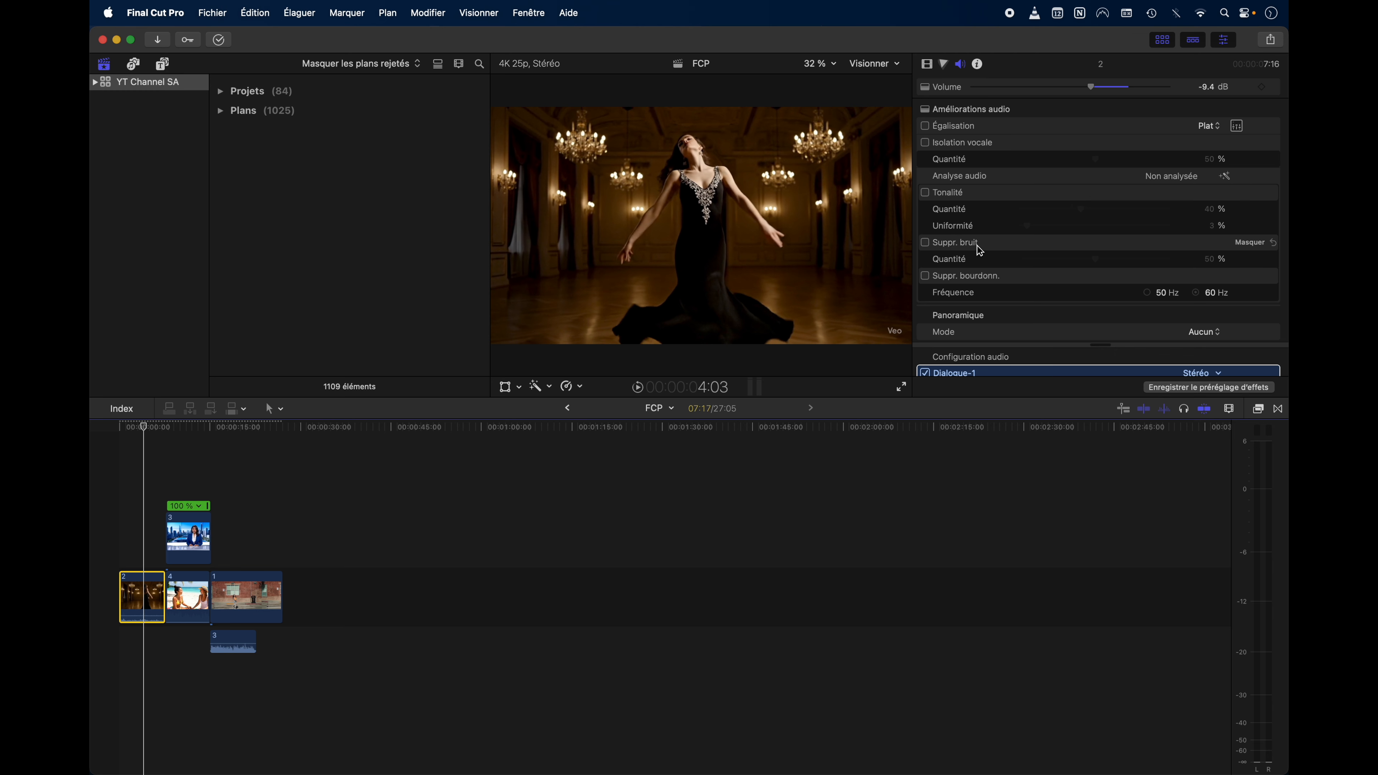
scroll(929, 314, "down", 3)
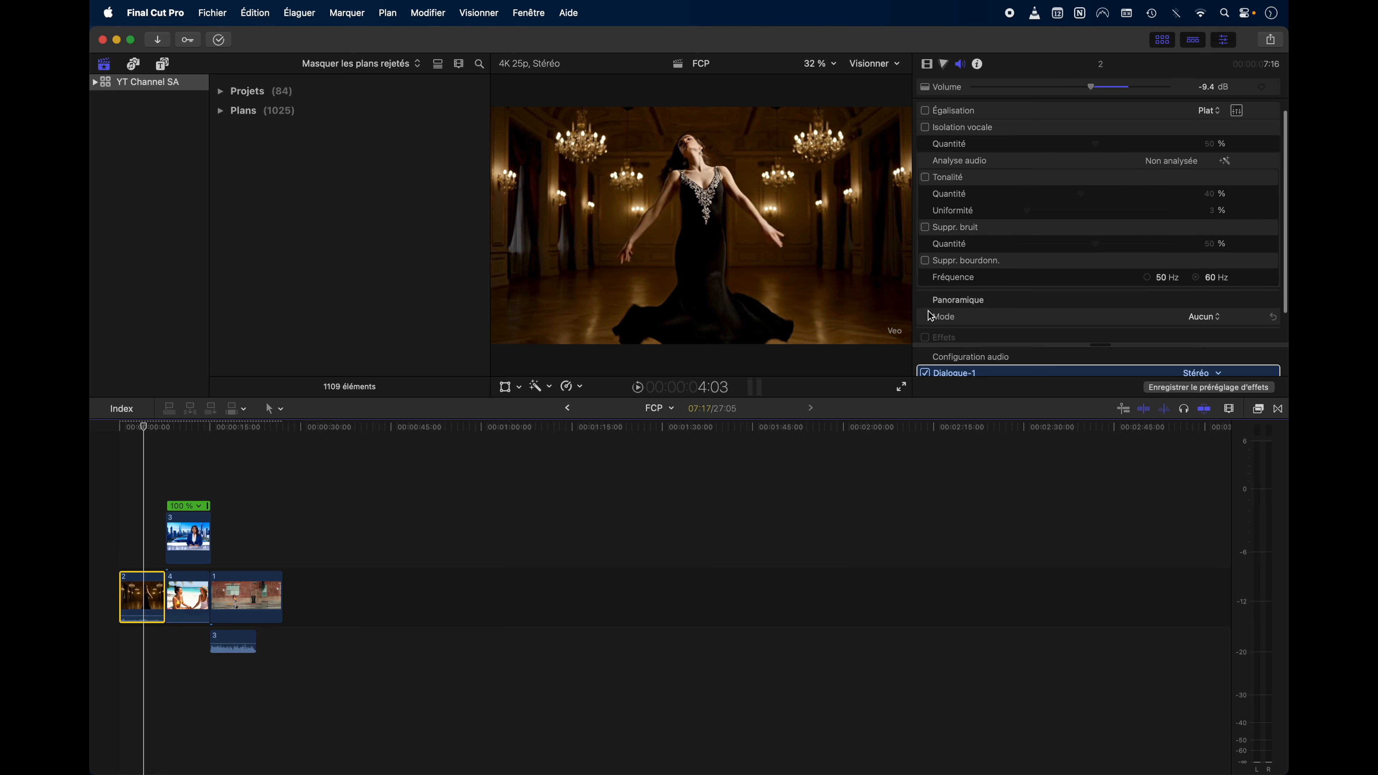
left_click(931, 63)
left_click(944, 65)
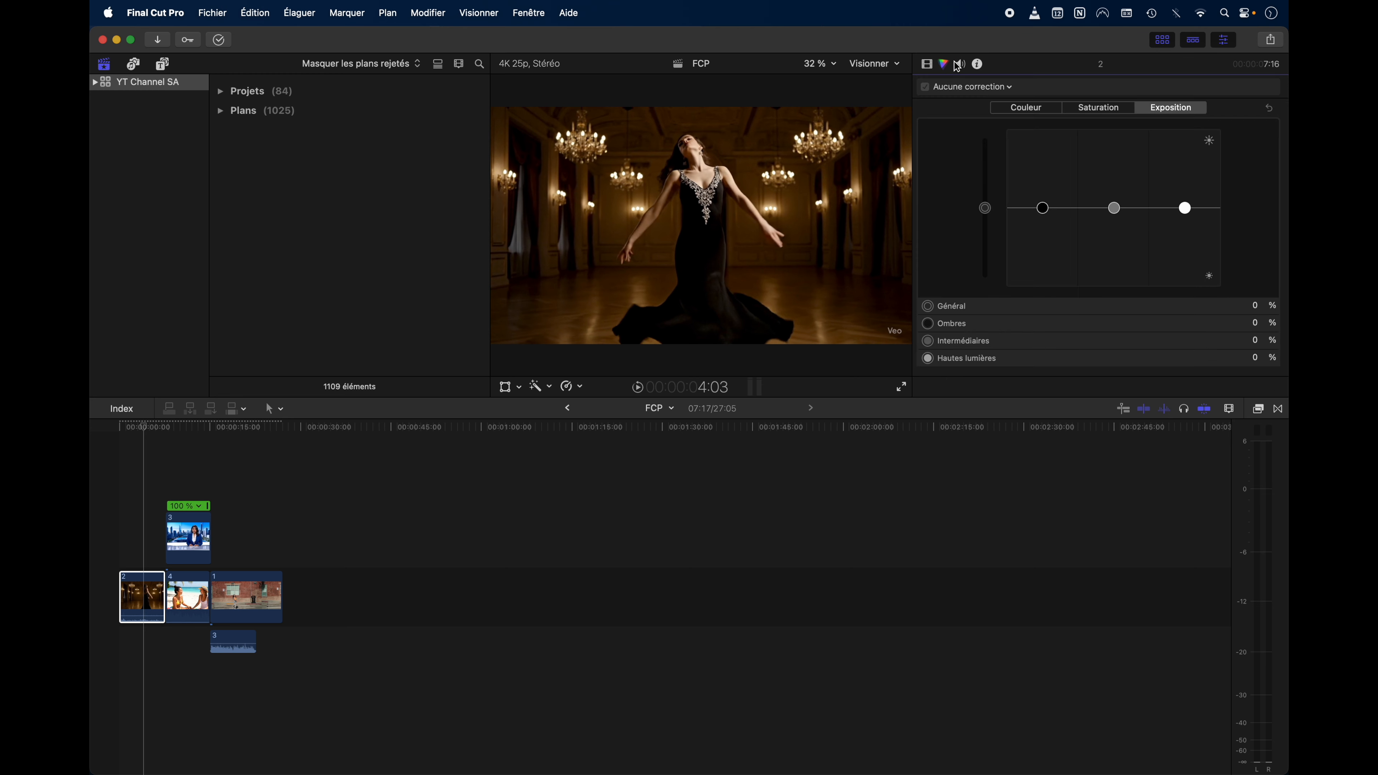
left_click(959, 64)
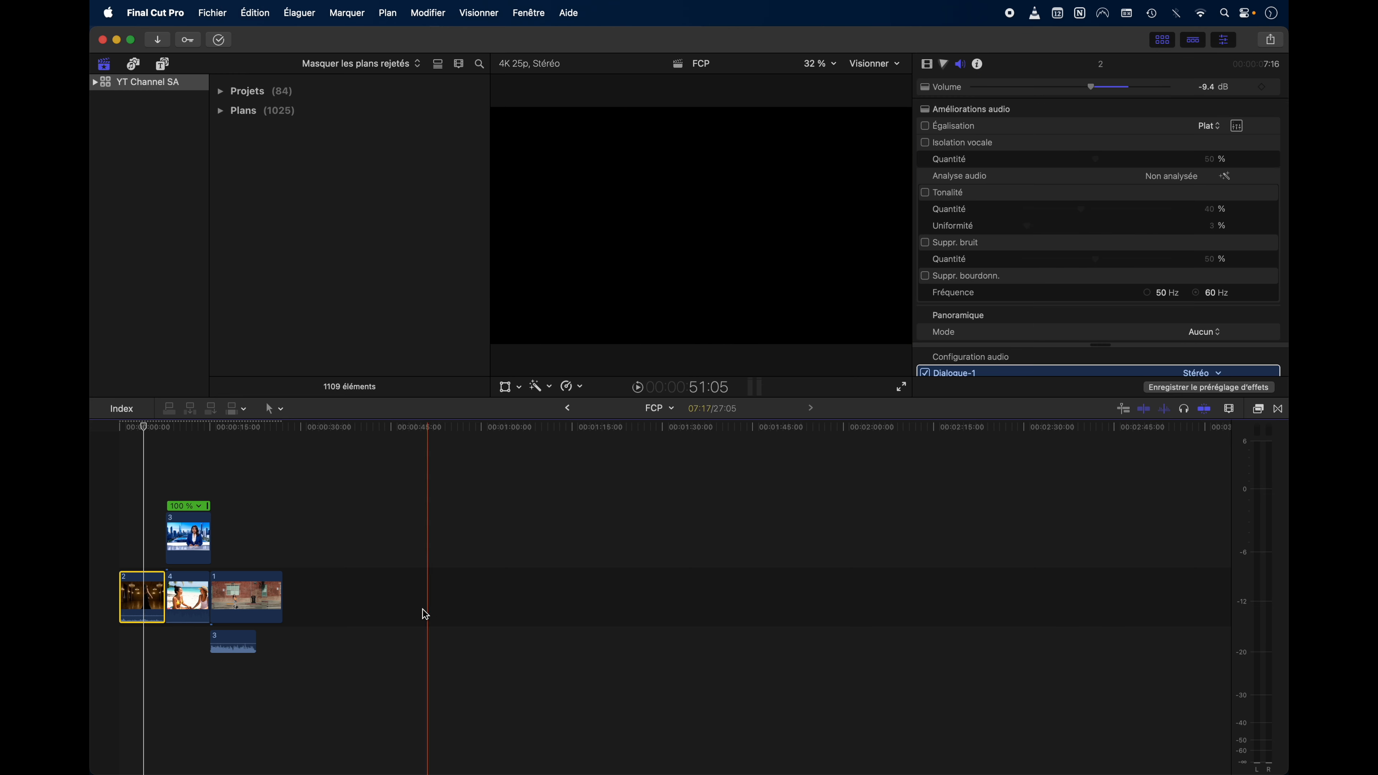
Try clip 2's volume at 3.4 dB and at 12.0 dB, playing back from the timeline start each time.
left_click_drag(1121, 87, 1141, 86)
left_click(101, 513)
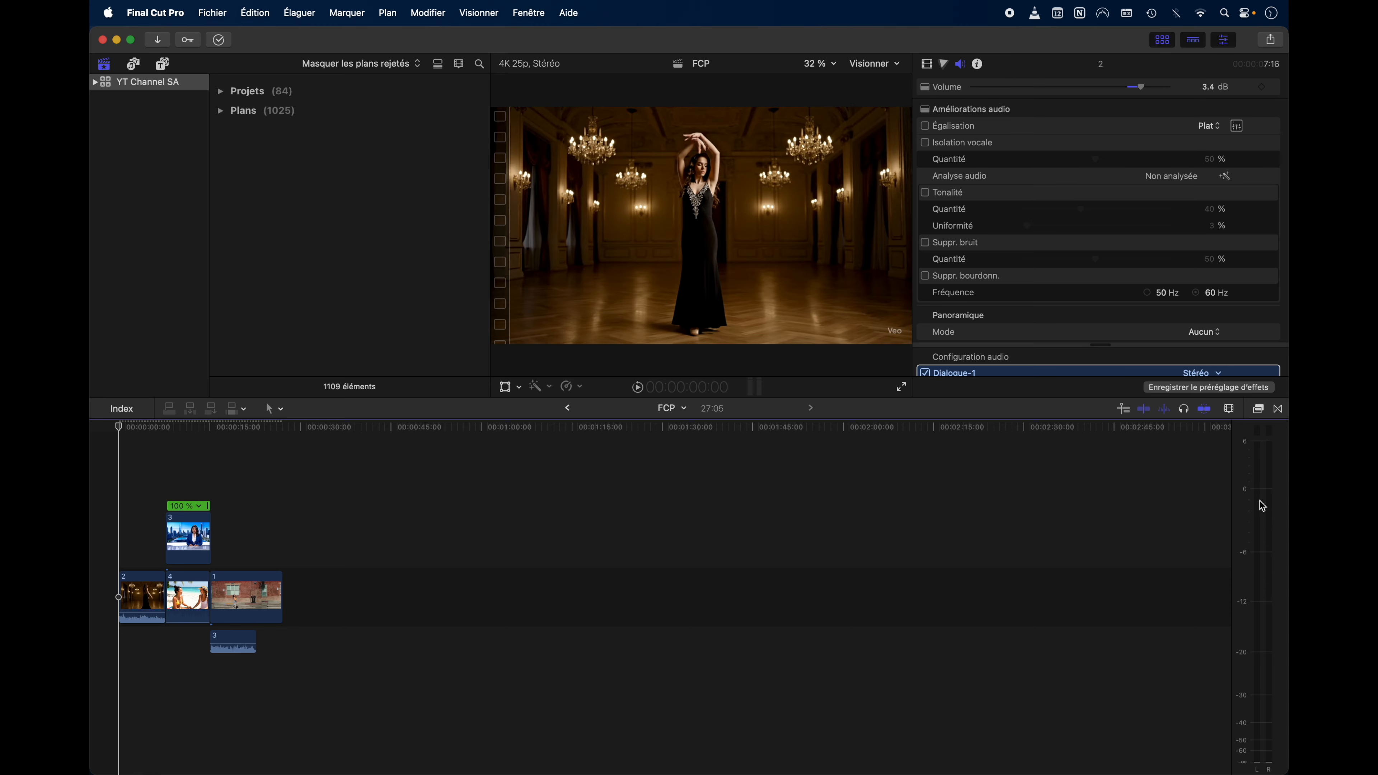
key("space")
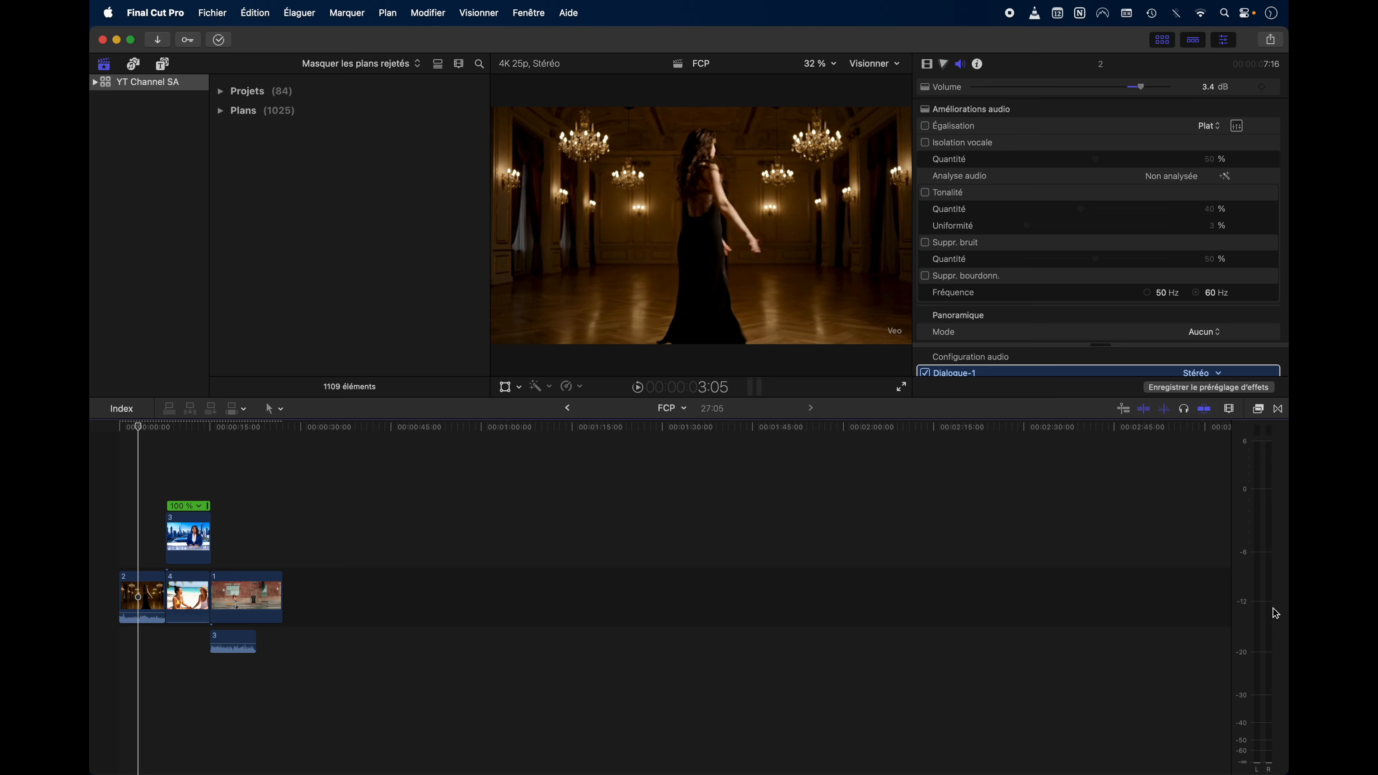
left_click_drag(1146, 90, 1170, 86)
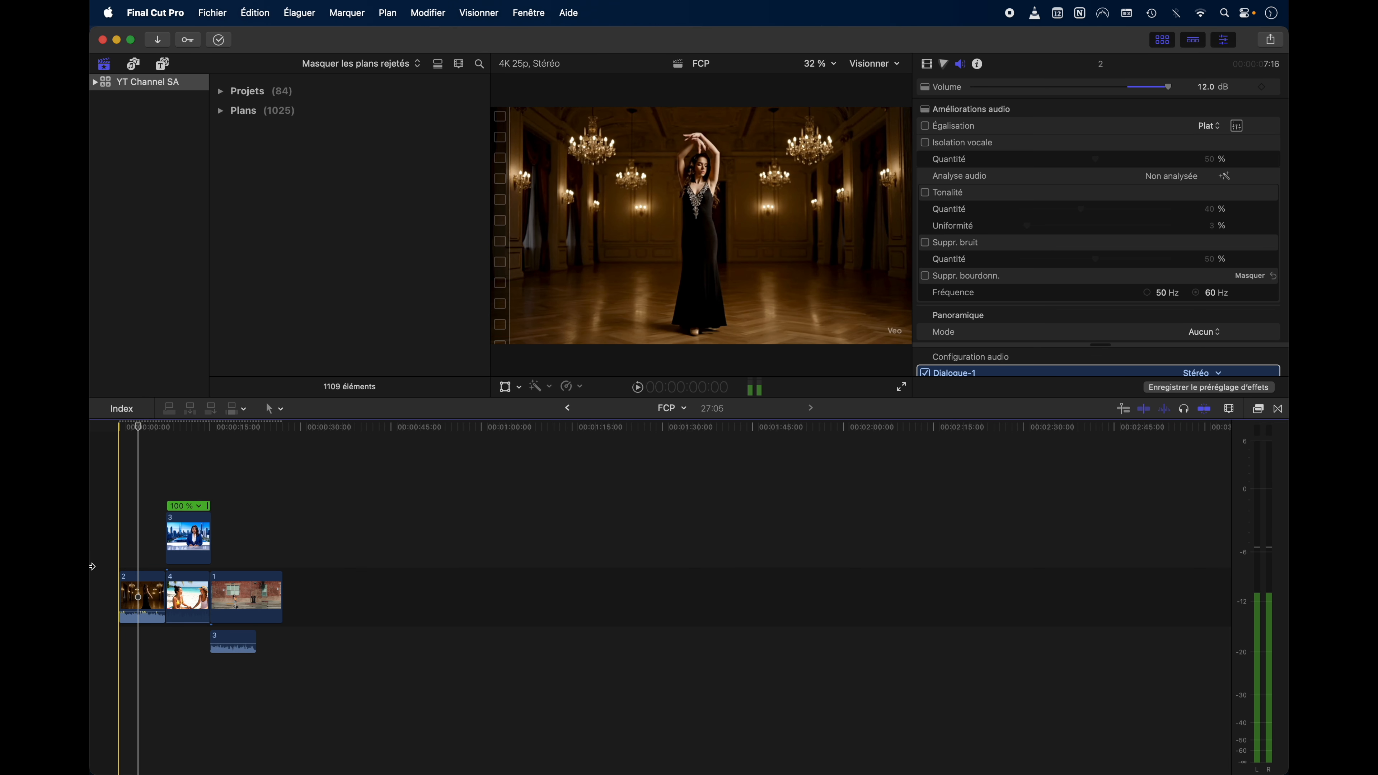
key("space")
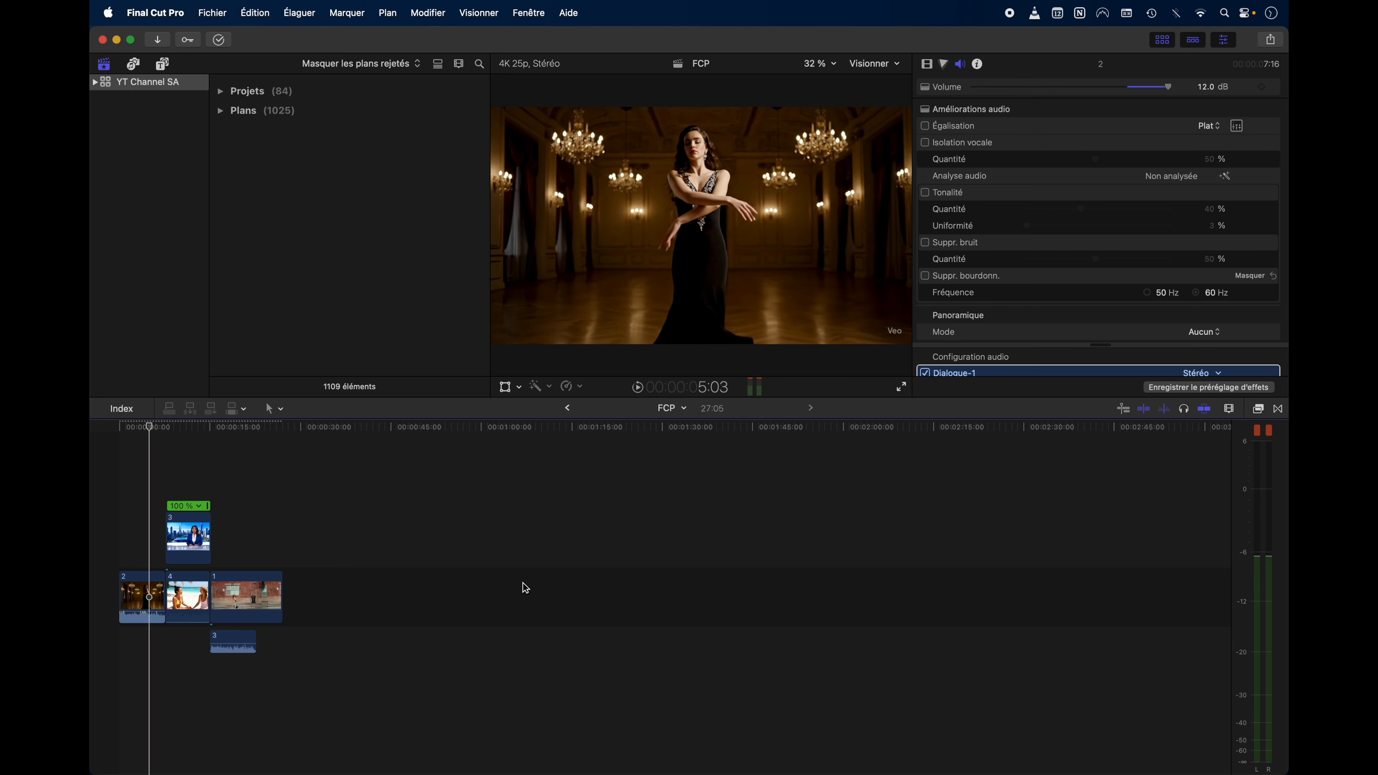
Set clip 2's volume to 0.8 dB and return the playhead to the start of the timeline.
left_click(1132, 88)
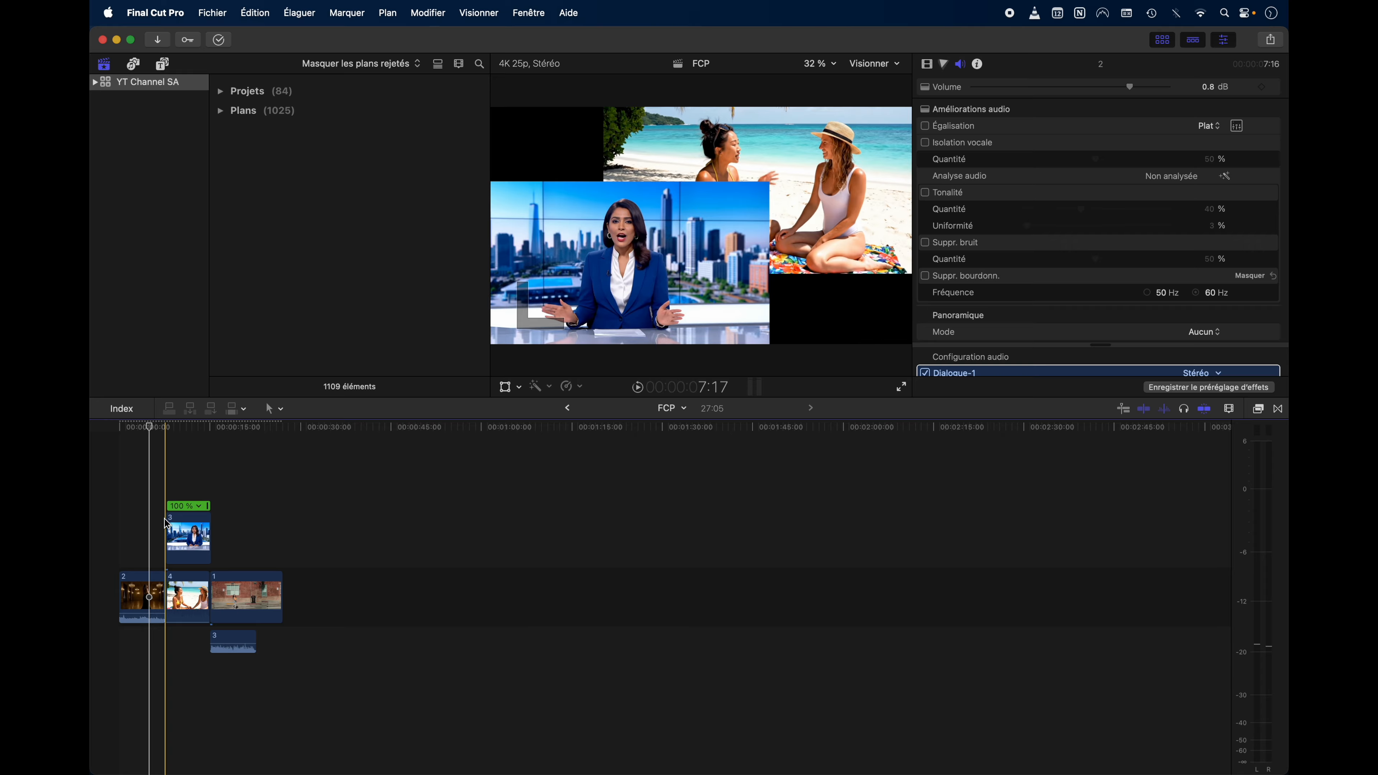
key("Home")
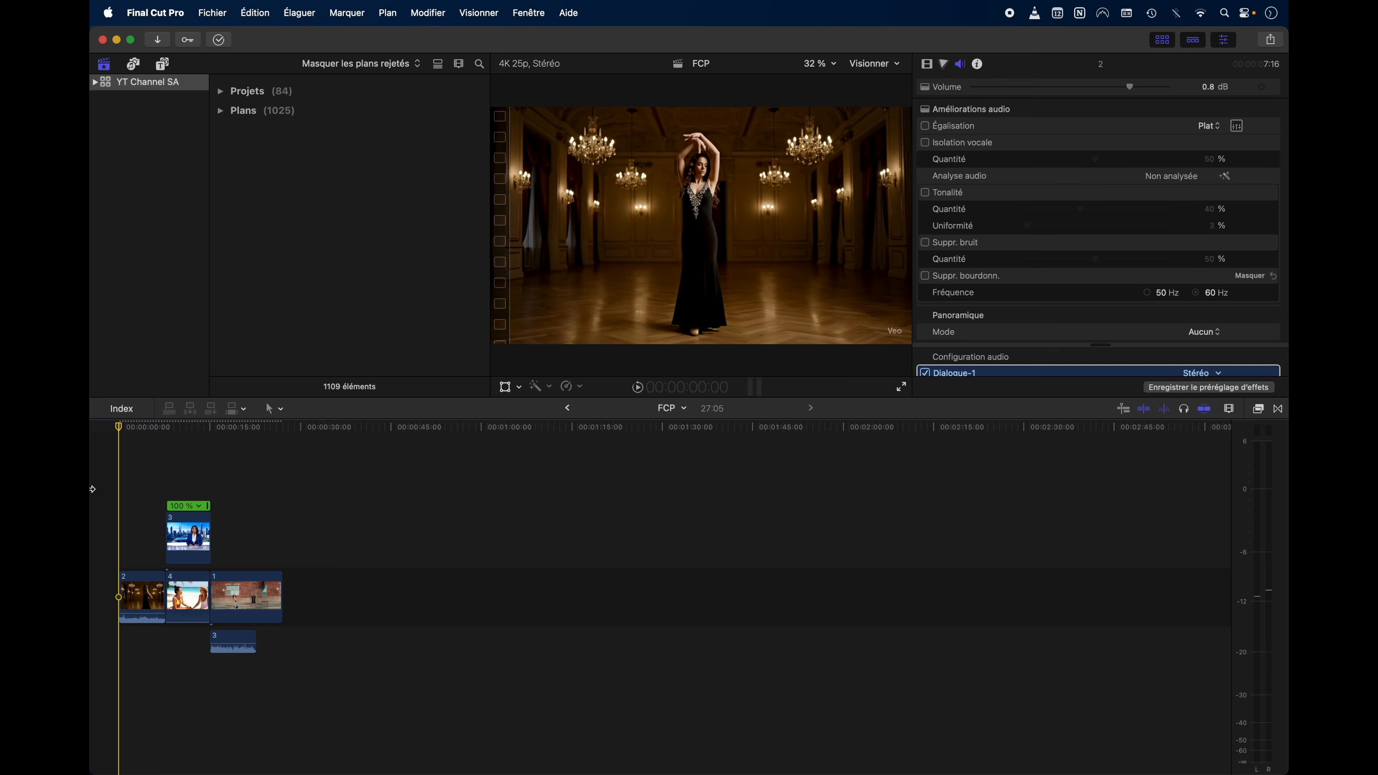
key("space")
Set up a Social Platforms export of the FCP project with a resolution of 3840 x 2160.
left_click(206, 8)
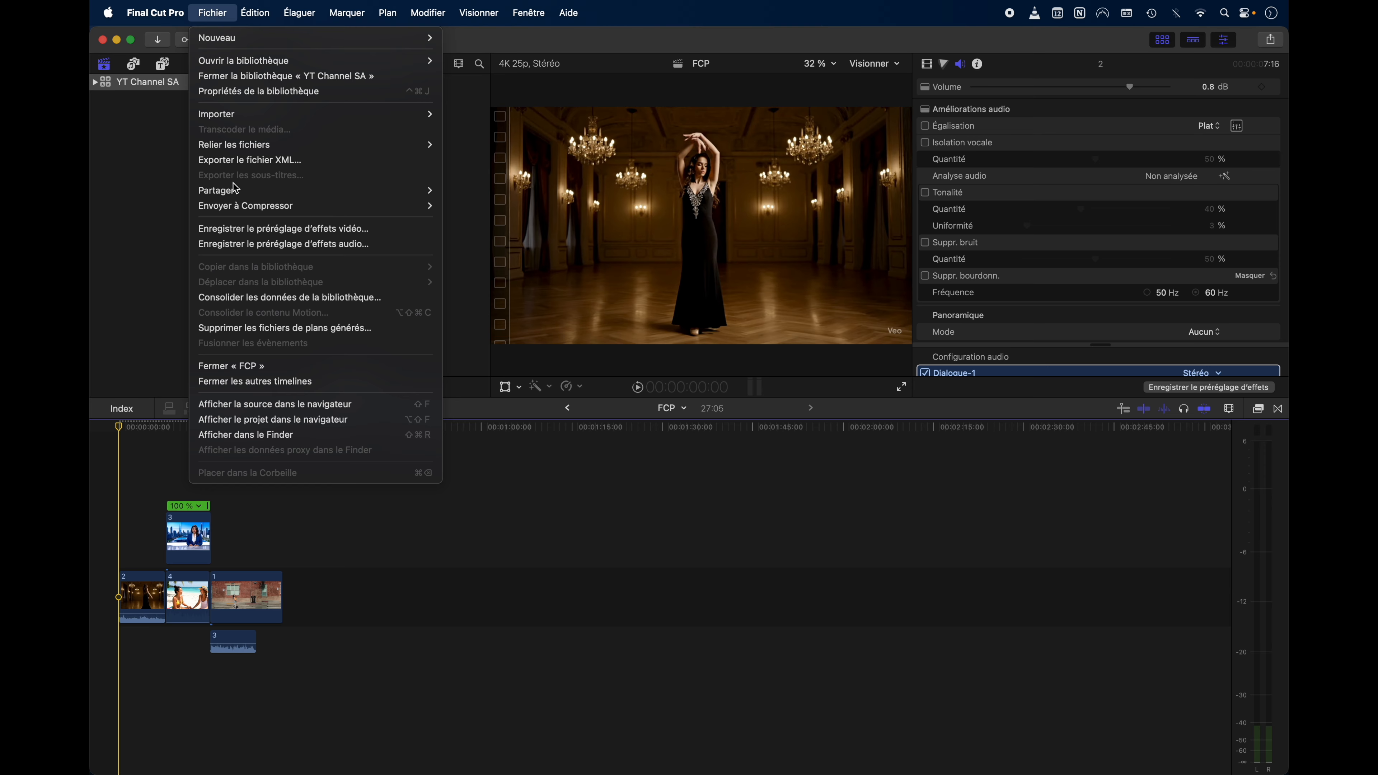
mouse_move(236, 190)
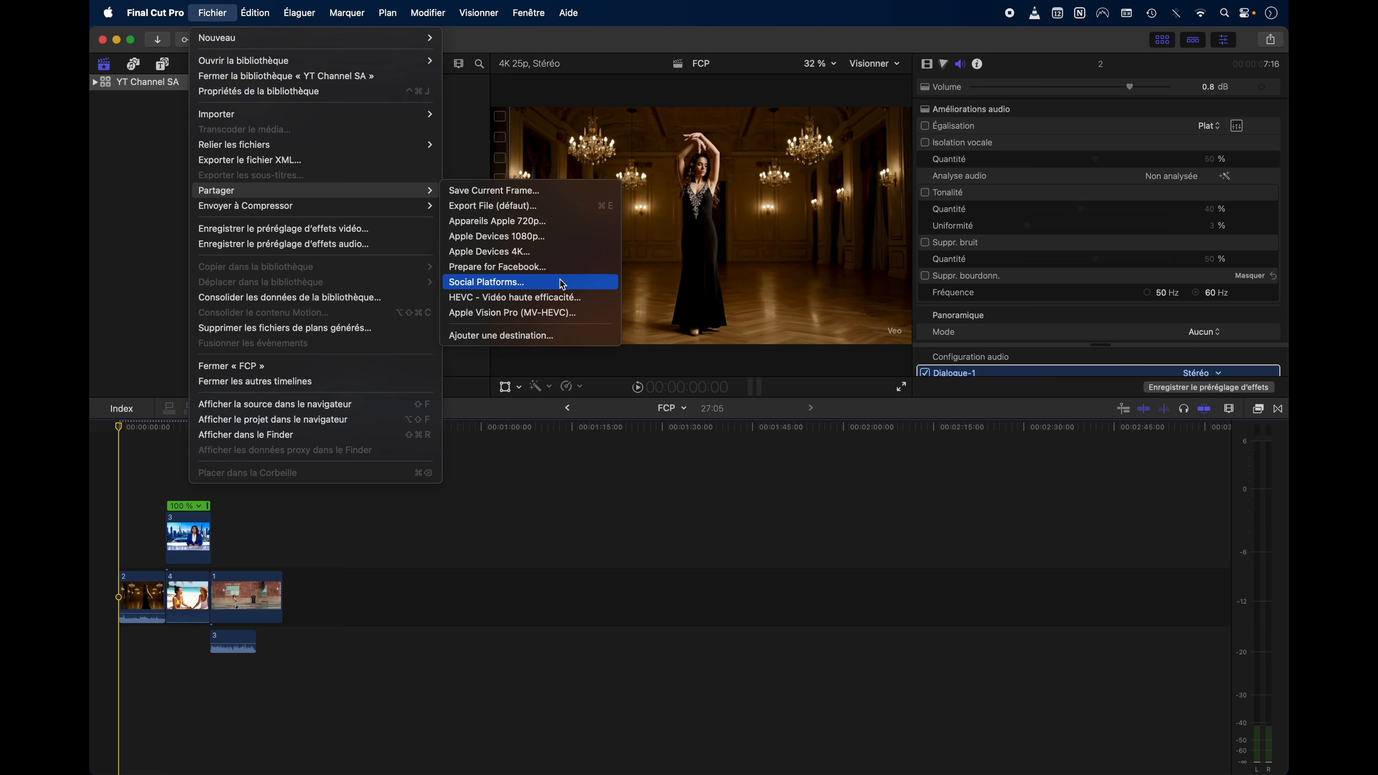
left_click(494, 283)
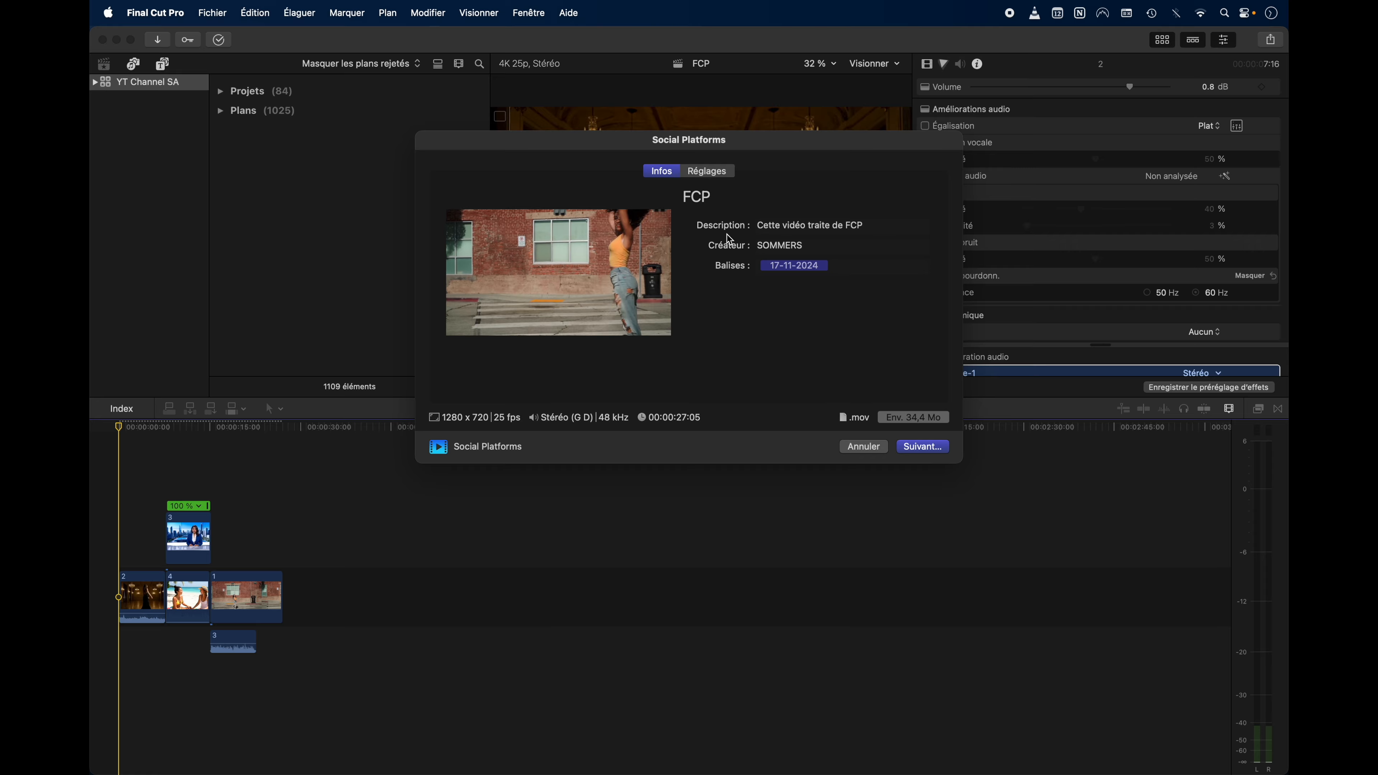
left_click(711, 172)
left_click(839, 223)
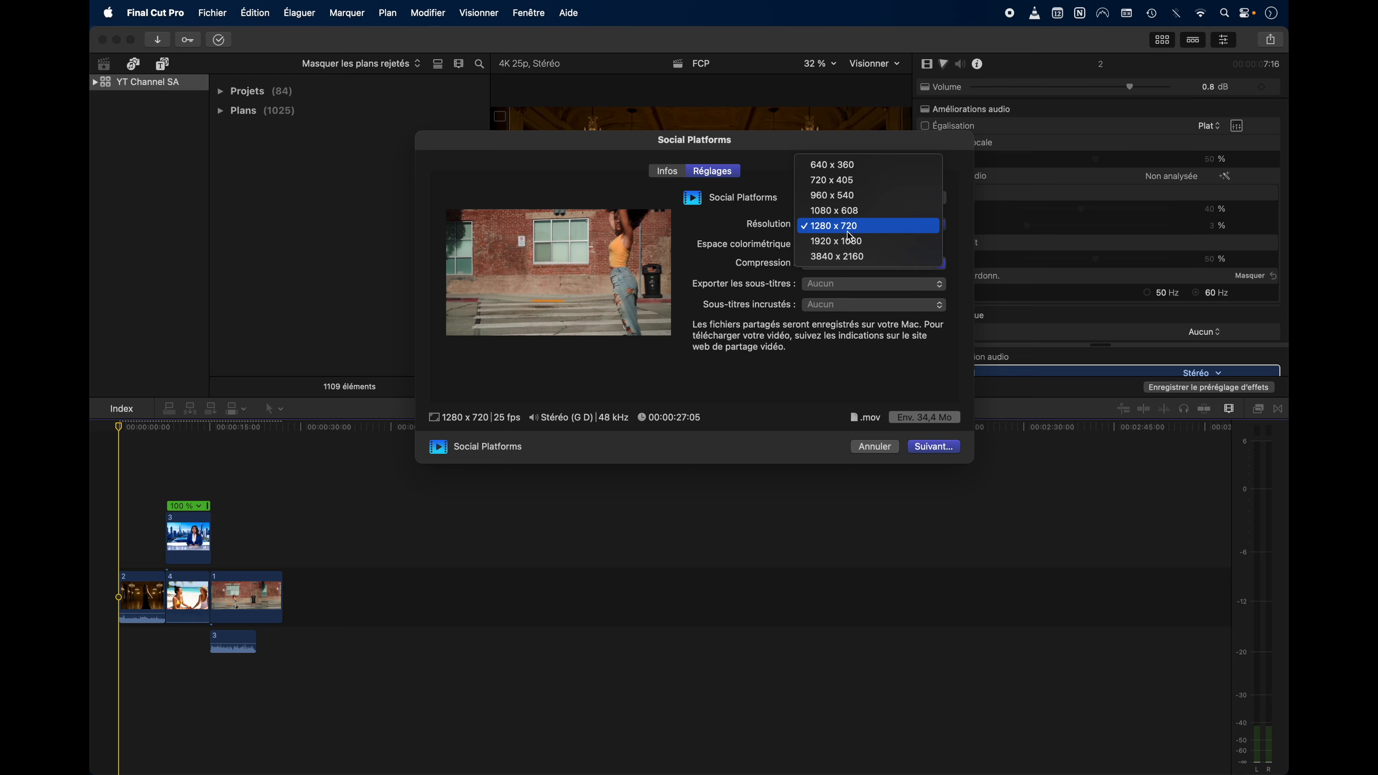
left_click(864, 246)
left_click(882, 224)
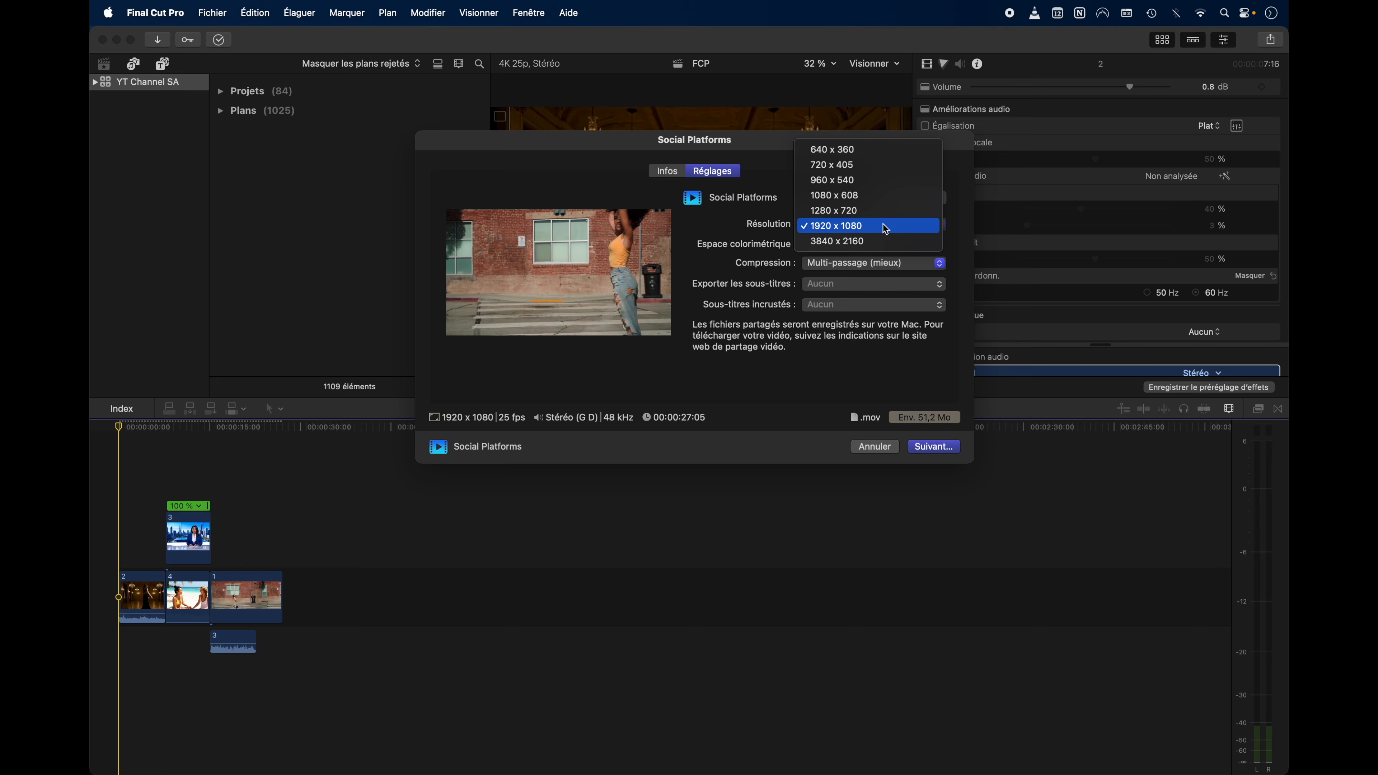
left_click(883, 242)
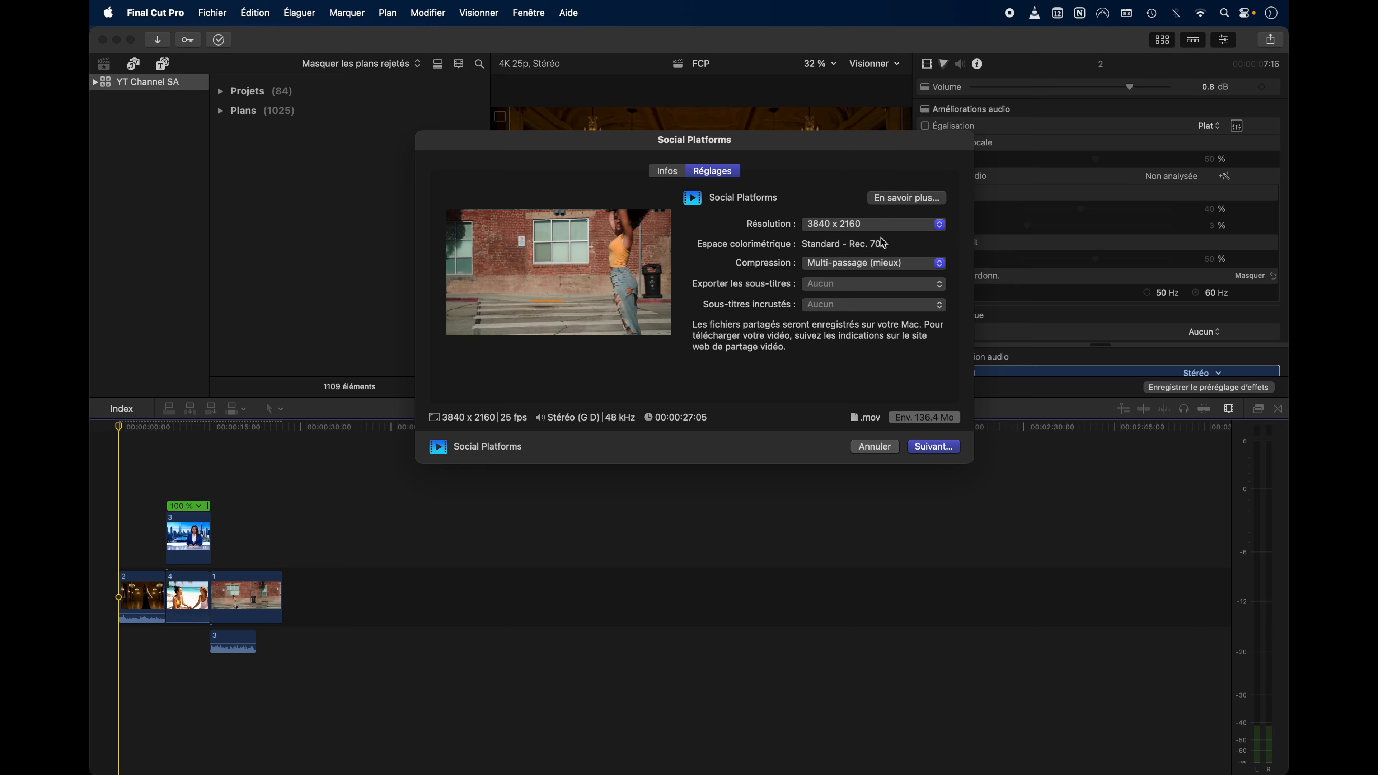
Start the Social Platforms export and show the background tasks to follow its sharing progress.
left_click(925, 448)
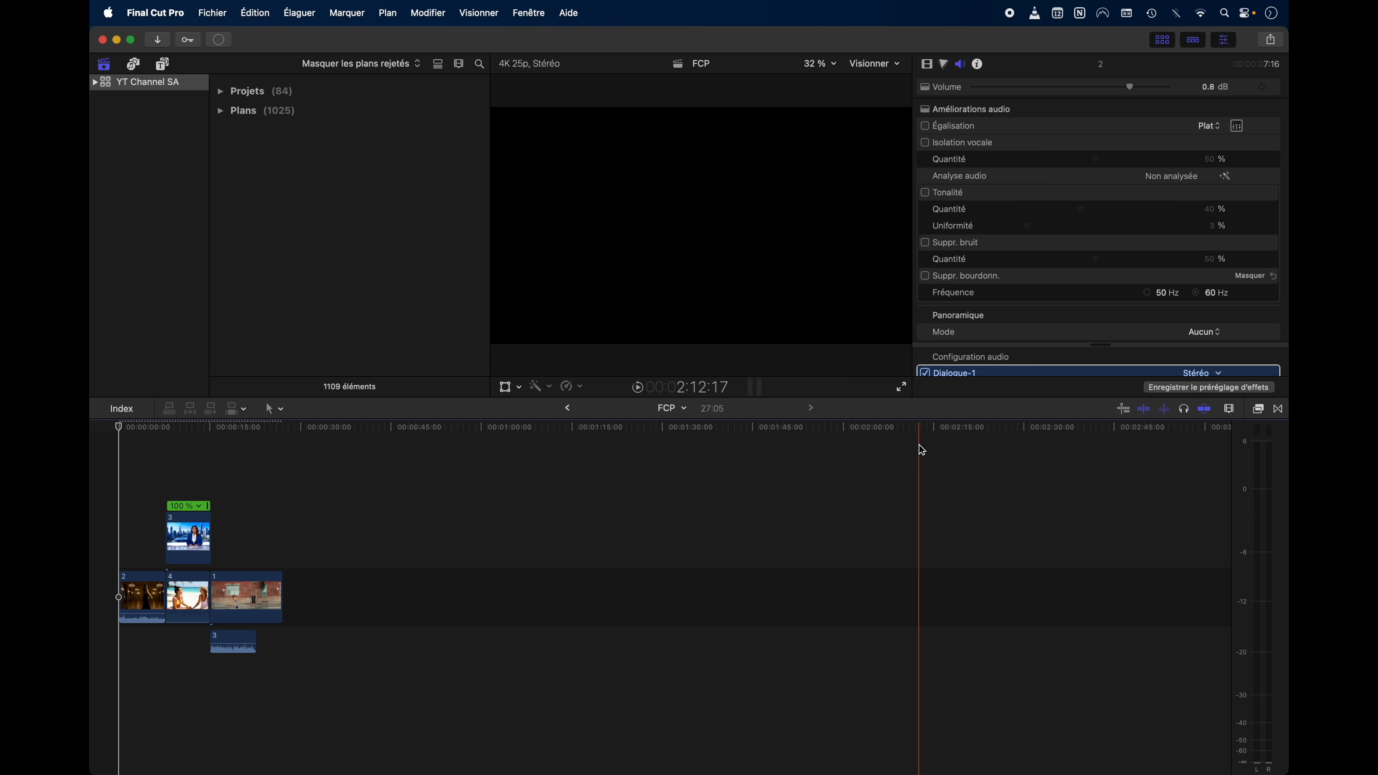
left_click(219, 42)
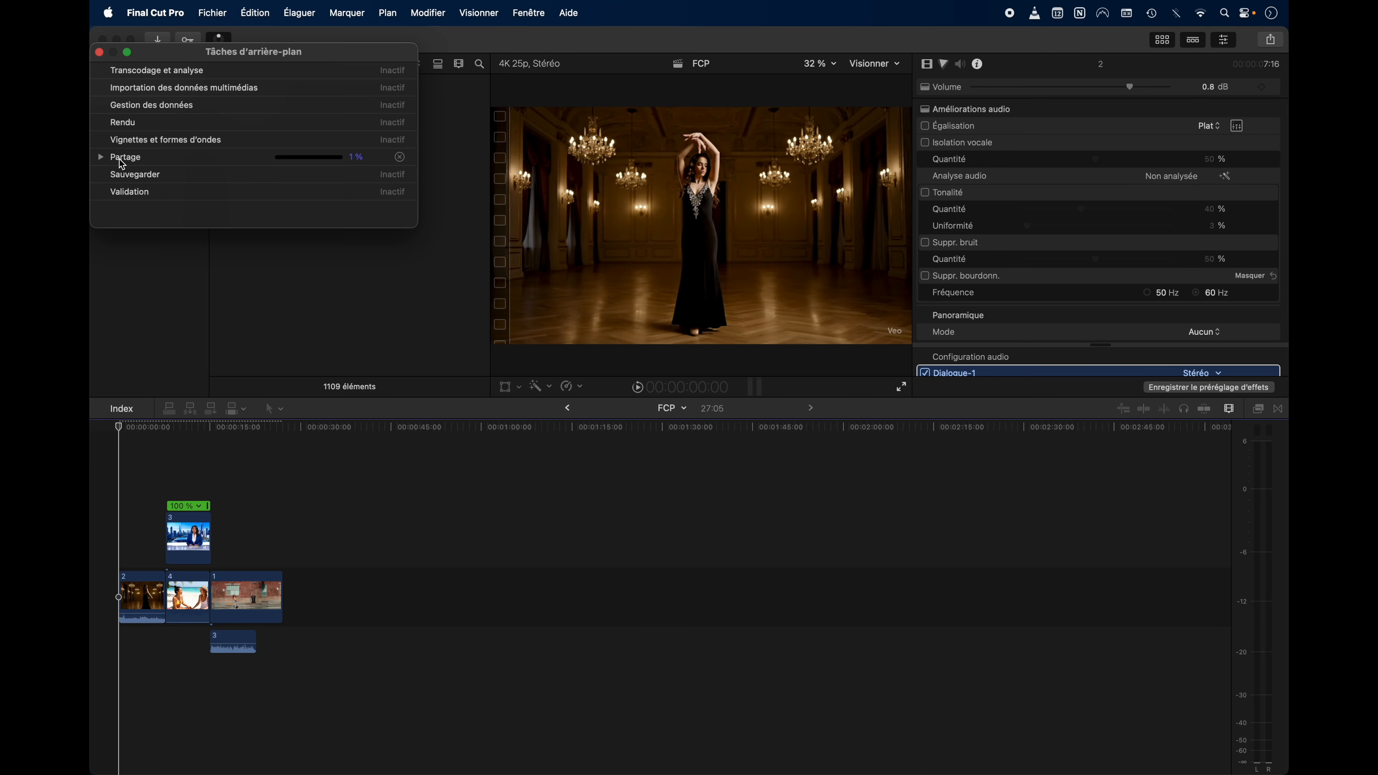